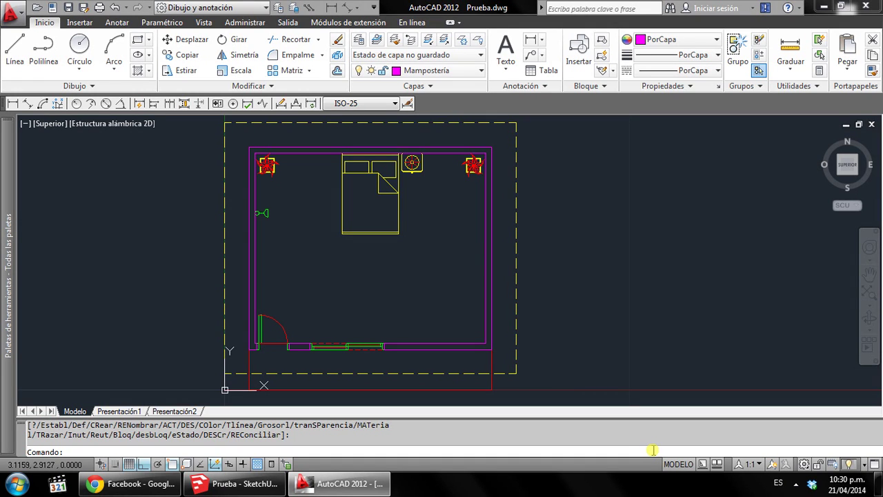
# Window-select and erase the small green fixture symbol on the bedroom's left wall
pyautogui.click(261, 202)
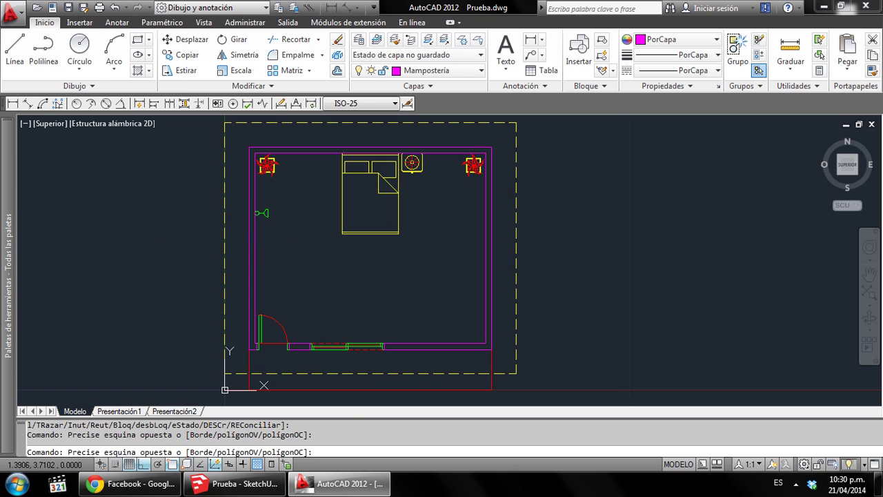
pyautogui.click(265, 219)
pyautogui.press('Delete')
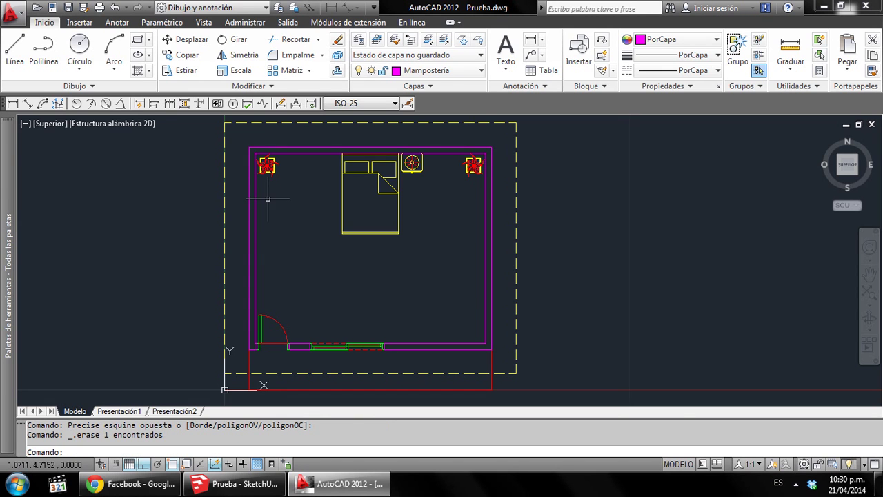
# Skim the YouTube layers tutorial's comments and the 3d For EveryOne blog in Chrome, then return to AutoCAD
pyautogui.hotkey('alt', 'Tab')
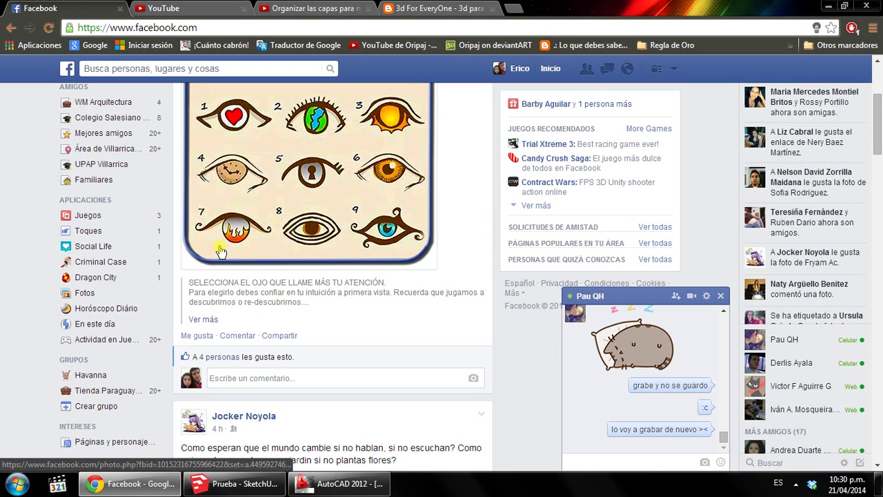
pyautogui.click(325, 7)
pyautogui.scroll(-2, 99, 256)
pyautogui.scroll(-3, 97, 257)
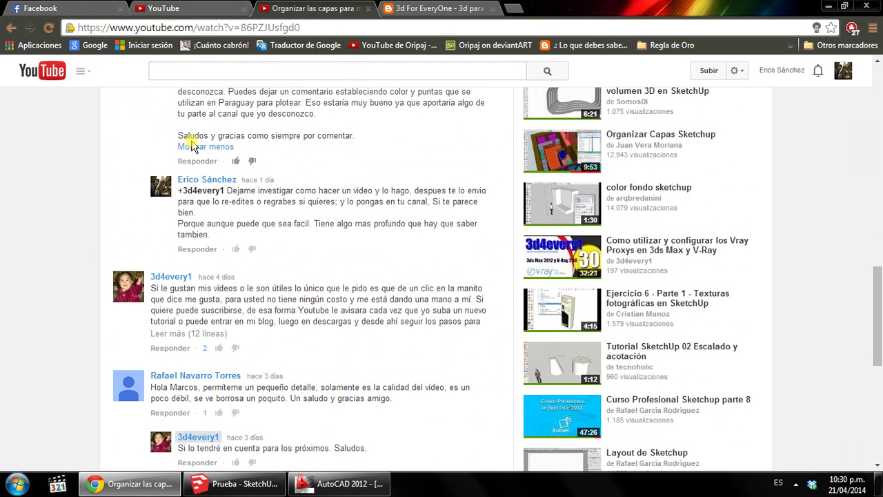
pyautogui.scroll(3, 168, 268)
pyautogui.scroll(5, 168, 268)
pyautogui.scroll(3, 255, 183)
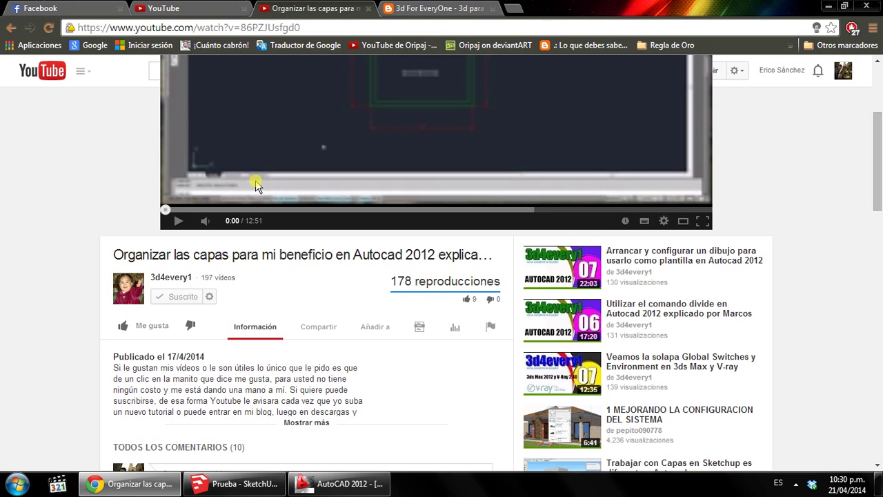
pyautogui.click(435, 9)
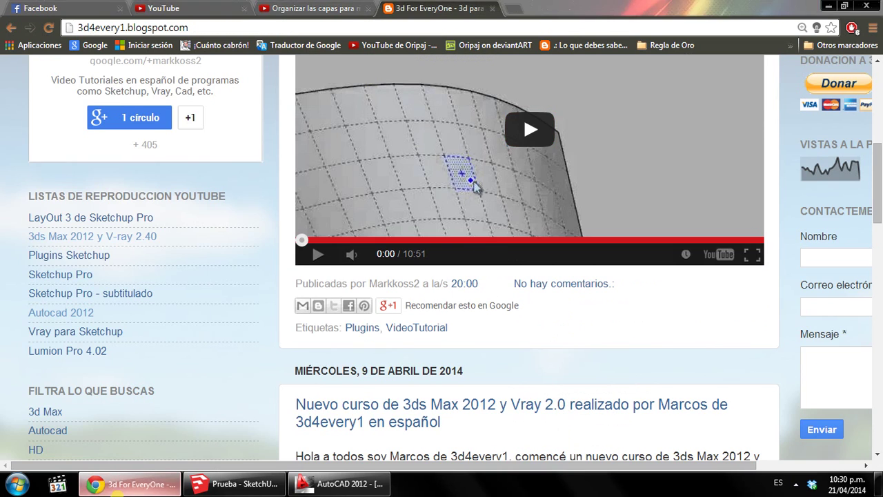
pyautogui.hotkey('alt', 'Tab')
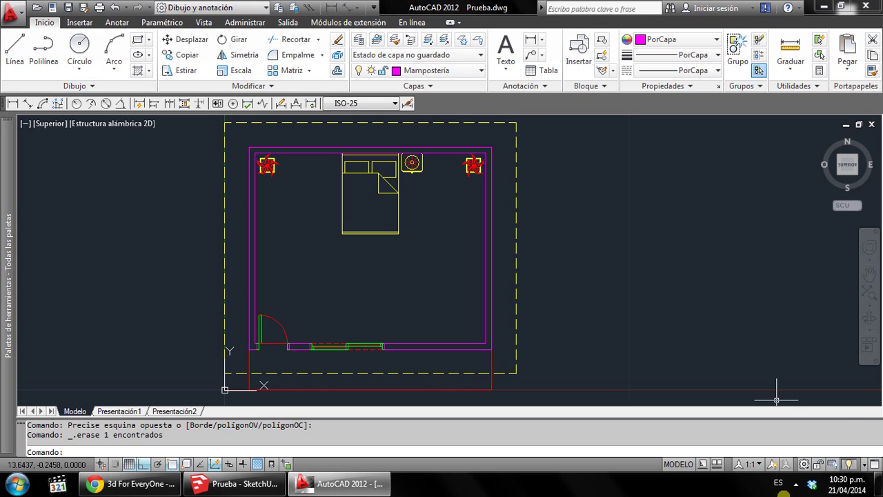
pyautogui.click(795, 485)
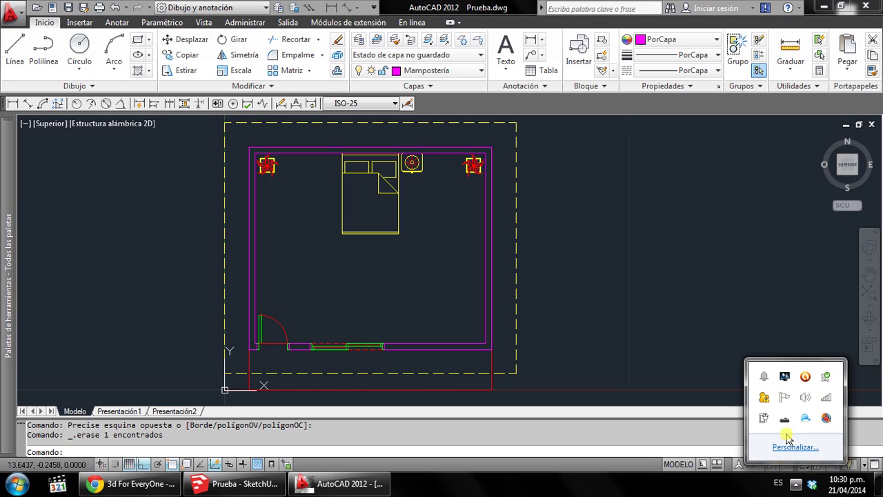
pyautogui.click(611, 357)
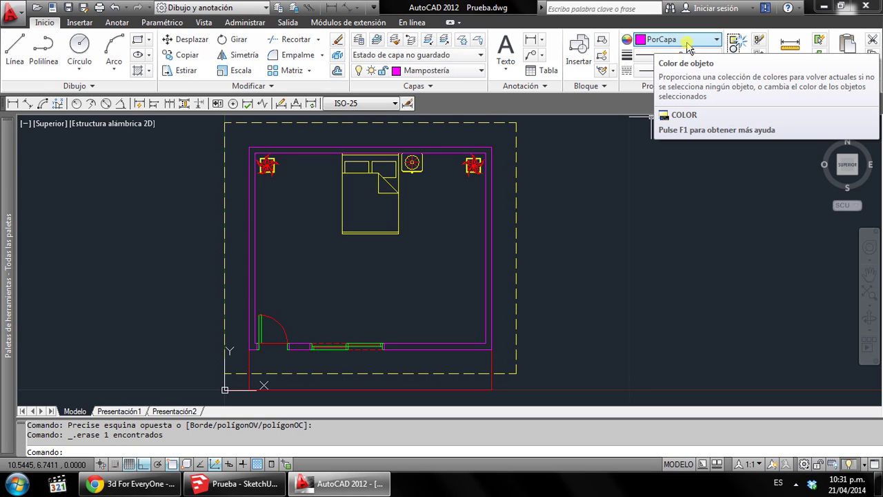
pyautogui.press('Escape')
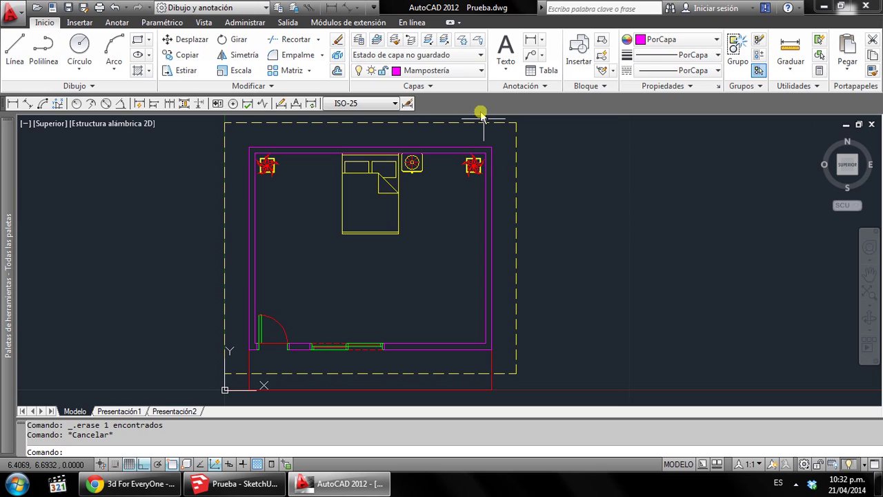
# Select and deselect the magenta wall outline, then zoom and pan to centre the bedroom plan
pyautogui.click(503, 192)
pyautogui.click(478, 206)
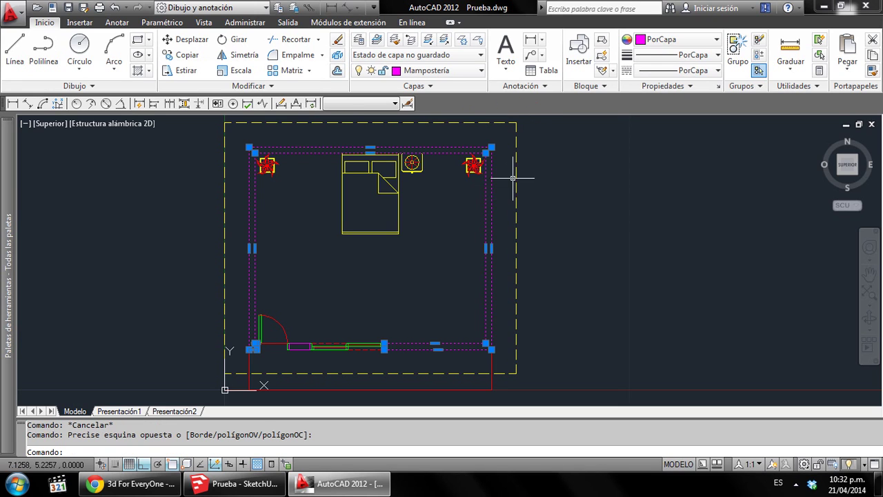
pyautogui.press('Escape')
pyautogui.scroll(2, 372, 174)
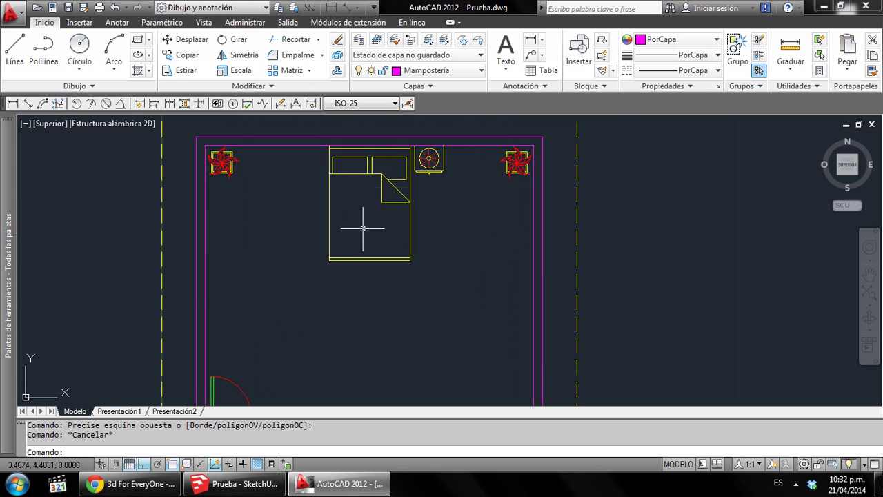
pyautogui.scroll(-3, 314, 321)
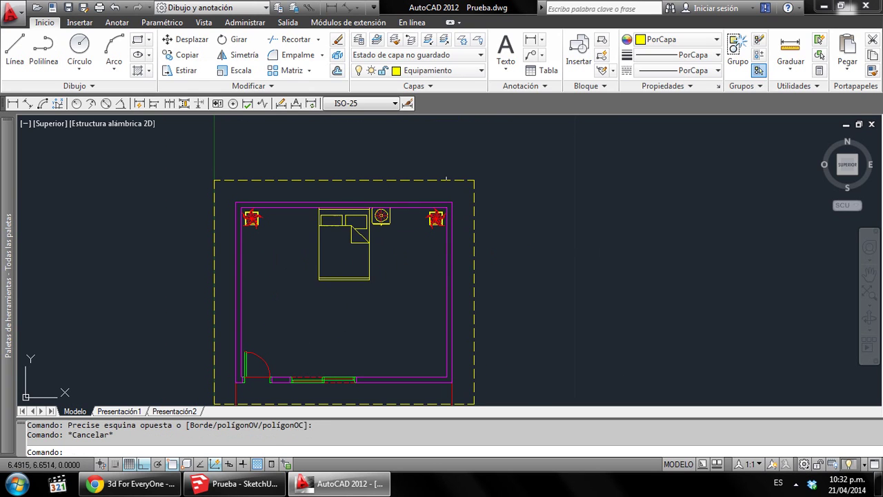
pyautogui.moveTo(420, 233)
pyautogui.mouseDown(button='middle')
pyautogui.moveTo(429, 213)
pyautogui.moveTo(471, 201)
pyautogui.mouseUp(button='middle')
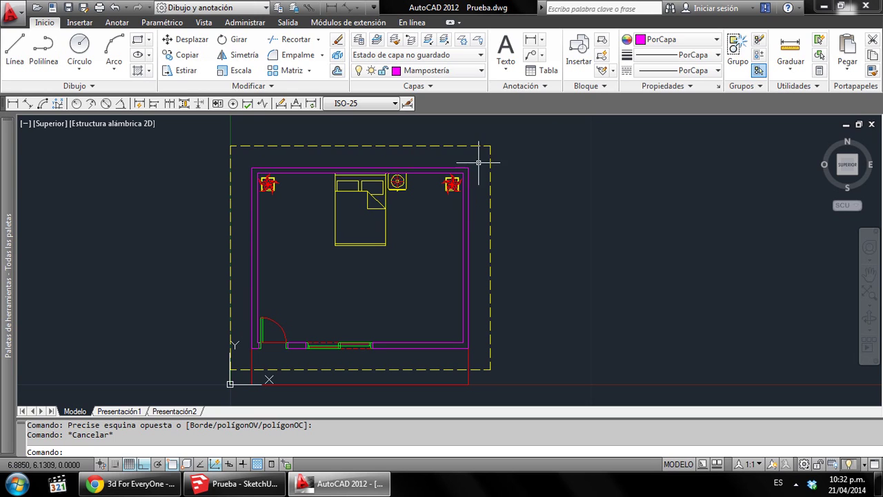
# Open the index colour picker from Properties and compare magenta, blue, cyan, green and yellow, ending on red
pyautogui.click(663, 39)
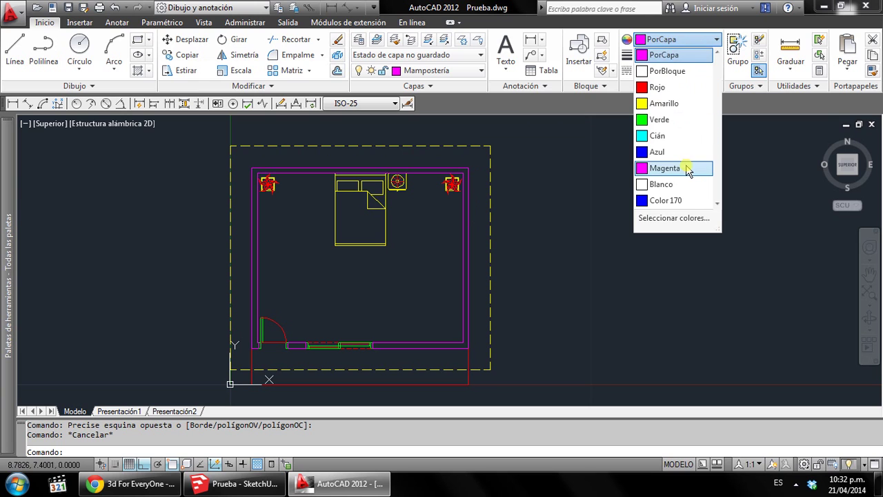
pyautogui.click(655, 218)
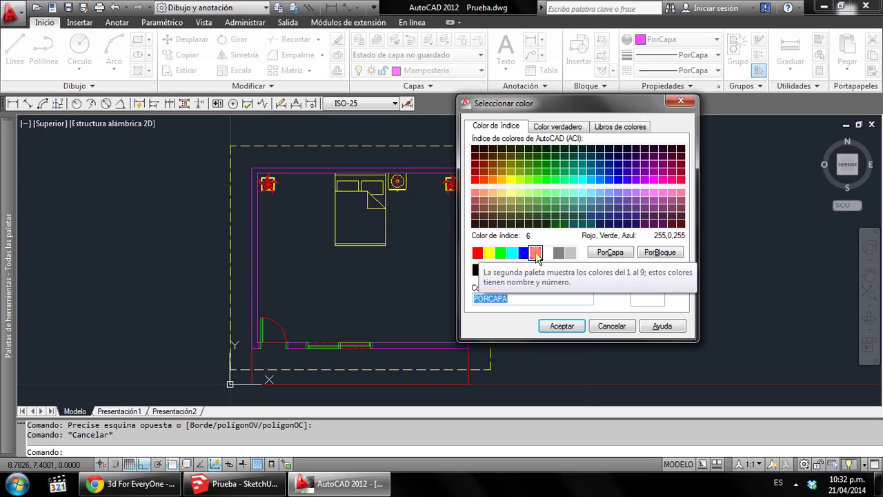
pyautogui.click(536, 254)
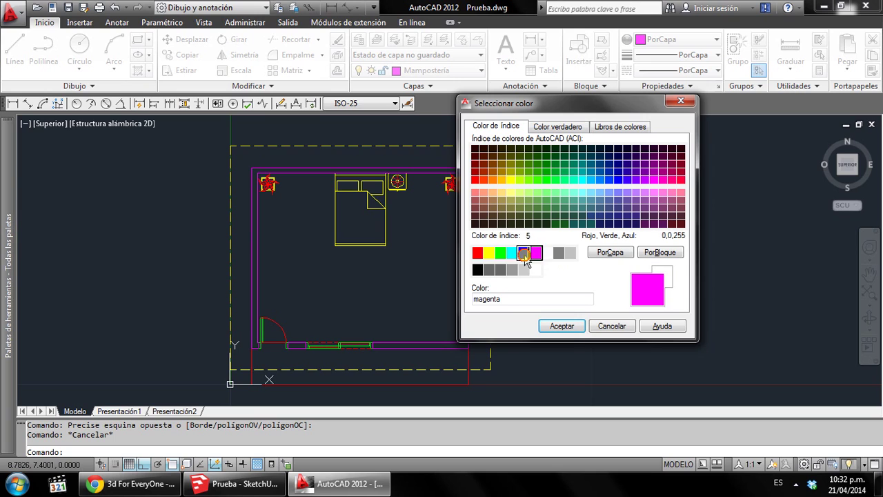
pyautogui.click(524, 254)
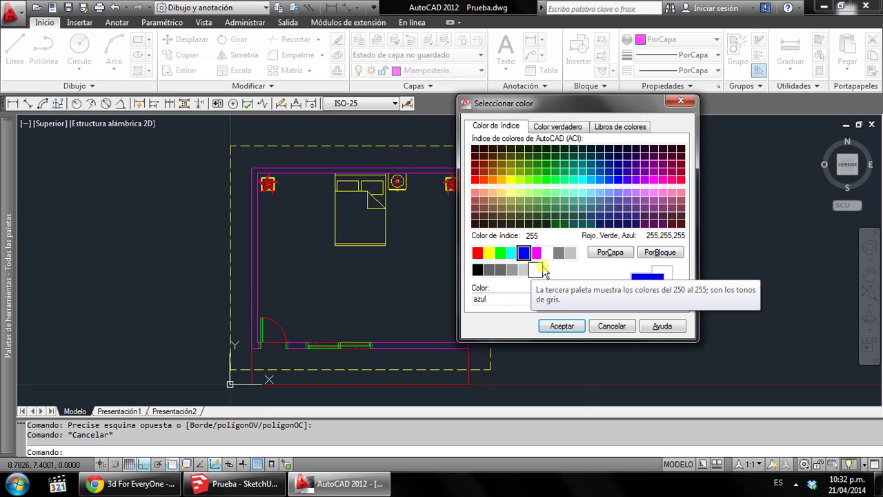
pyautogui.click(512, 253)
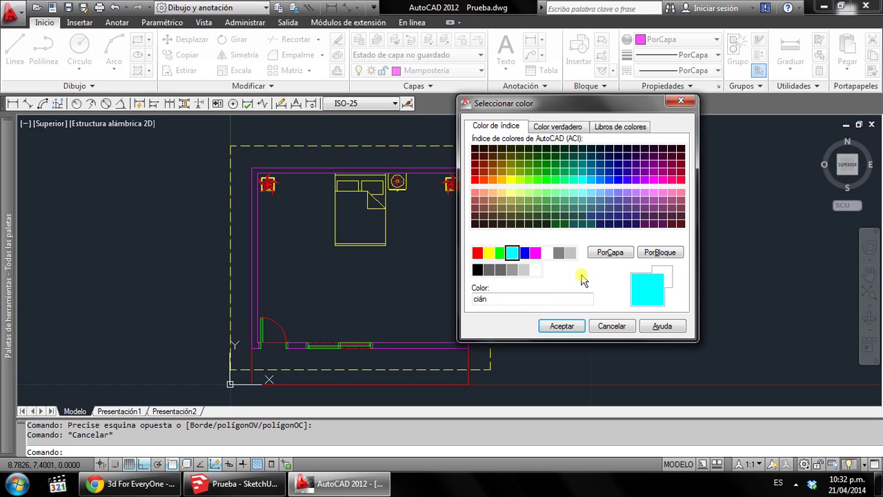
pyautogui.click(536, 252)
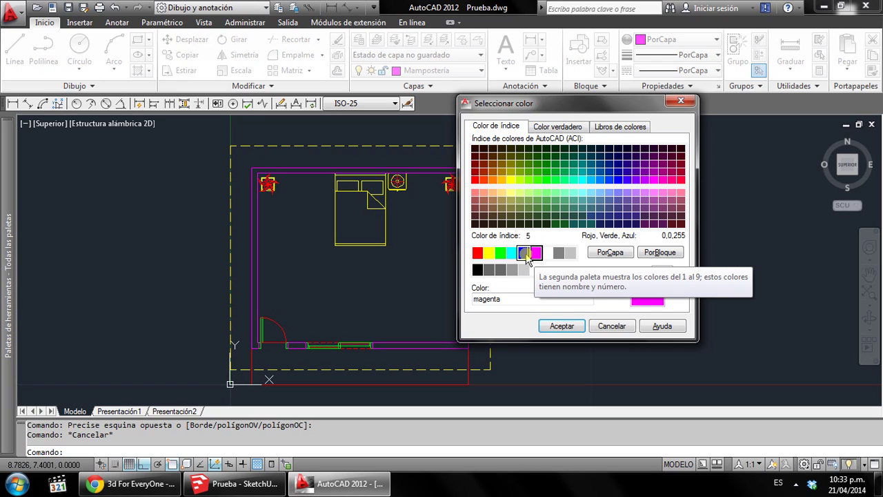
pyautogui.click(501, 253)
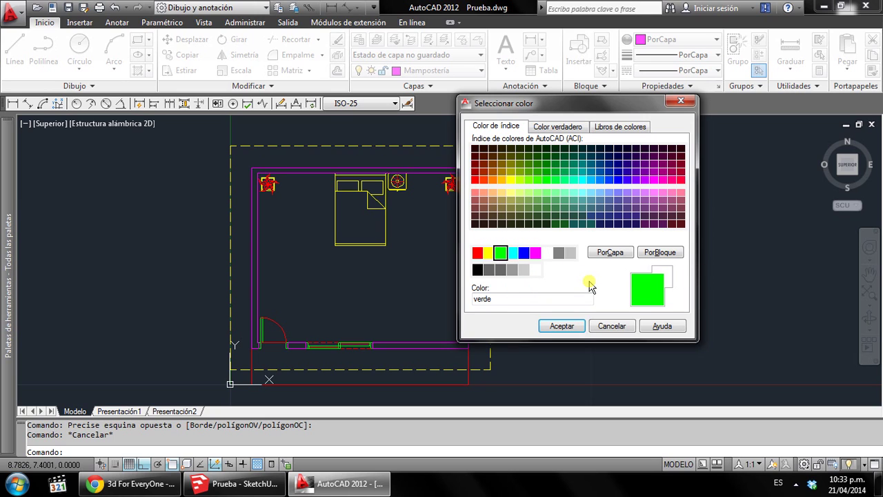
pyautogui.click(489, 254)
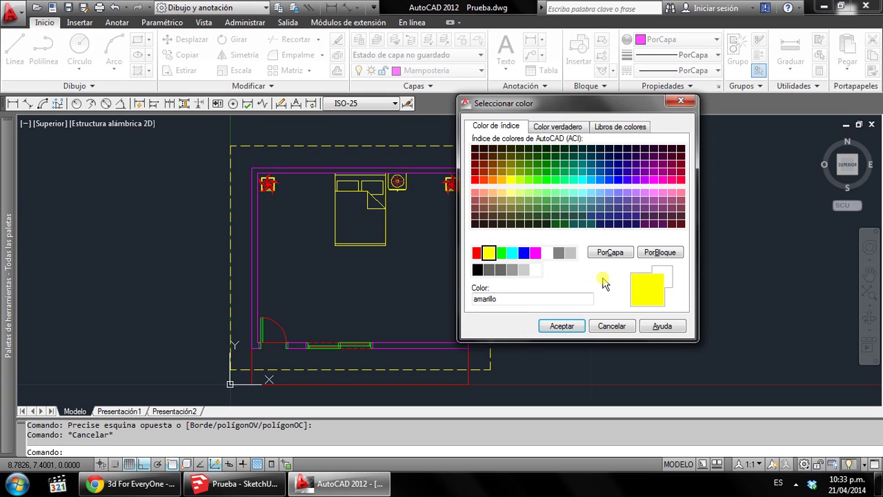
pyautogui.click(476, 253)
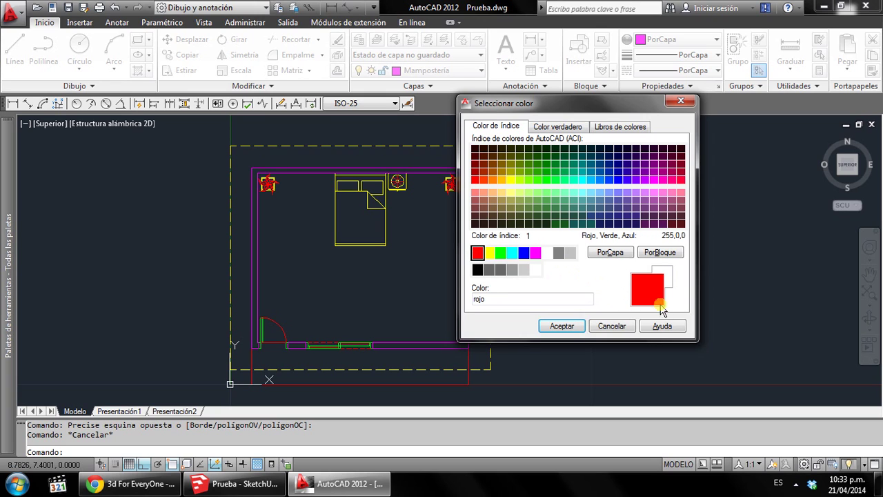
pyautogui.click(795, 486)
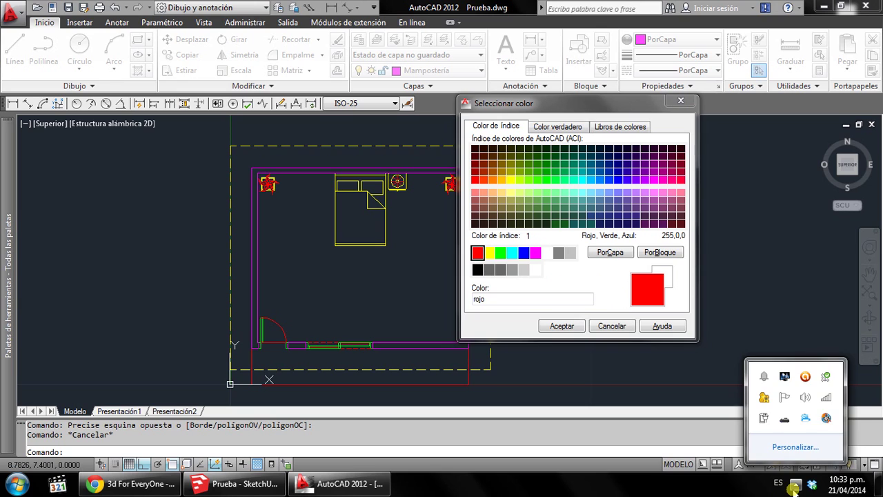
pyautogui.click(795, 486)
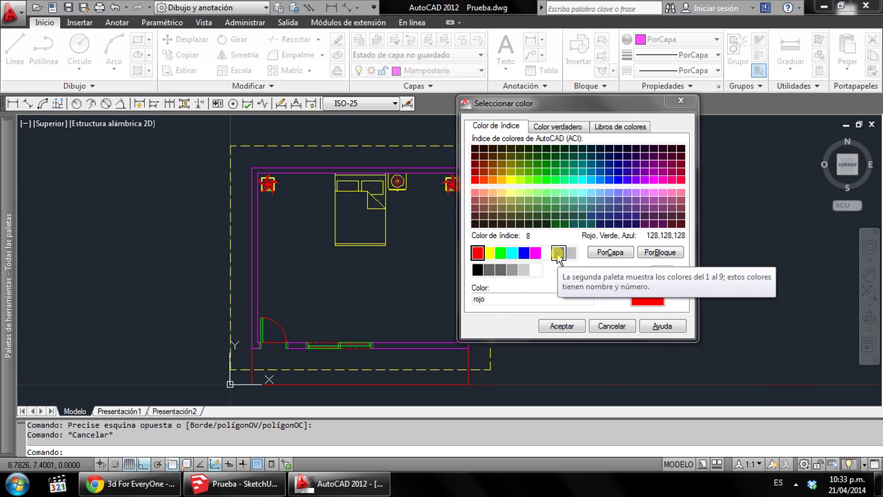
# Try grey 8, magenta, blue, cyan, green and red swatches, then cancel without applying a colour
pyautogui.click(558, 253)
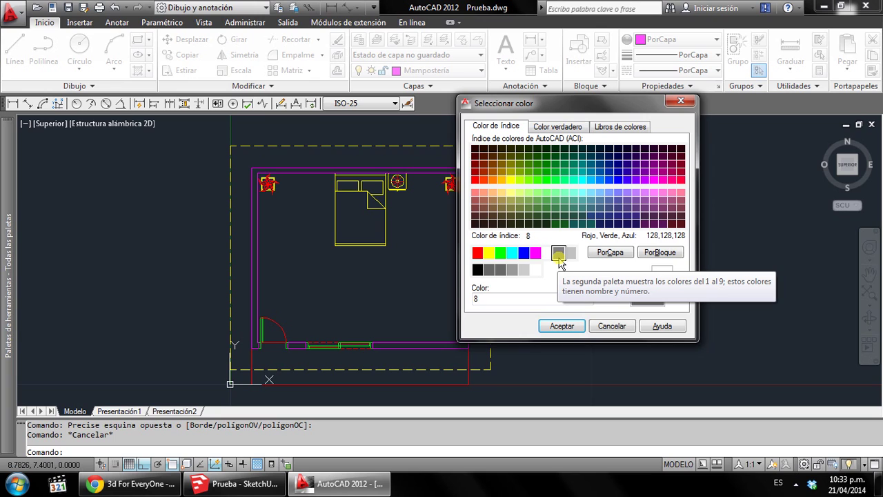
pyautogui.click(535, 252)
pyautogui.click(524, 252)
pyautogui.click(512, 253)
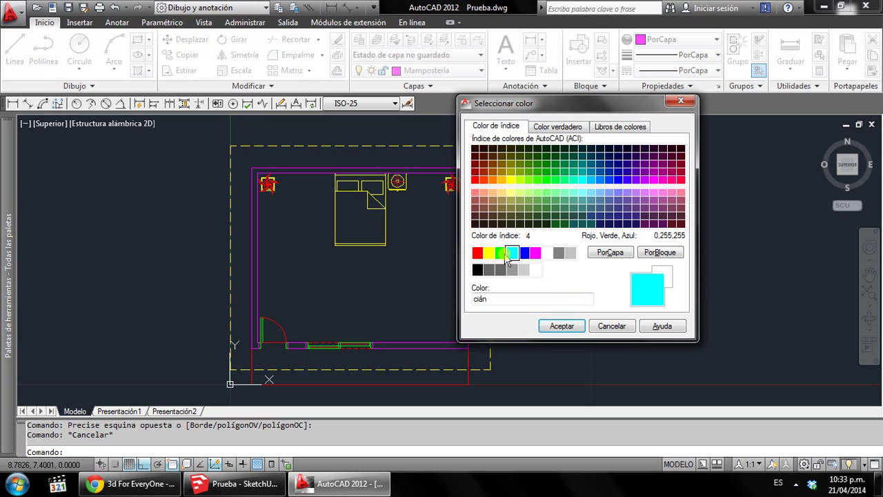
pyautogui.click(500, 253)
pyautogui.click(477, 253)
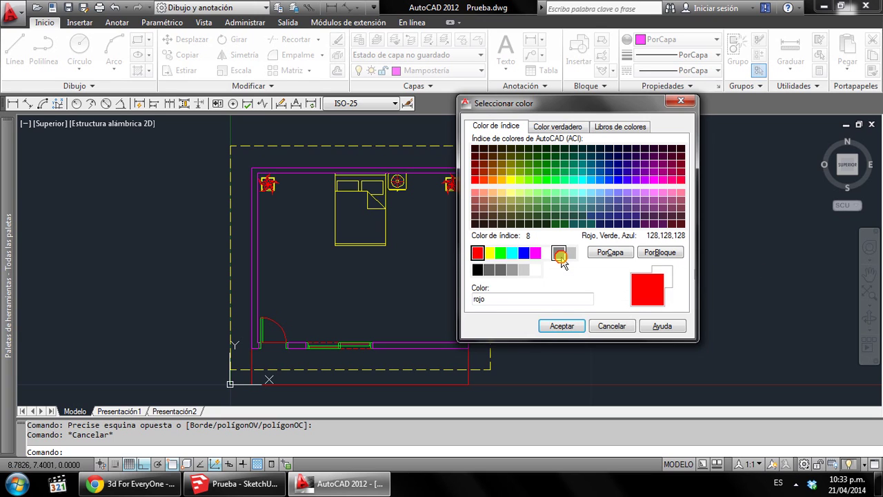
pyautogui.click(559, 253)
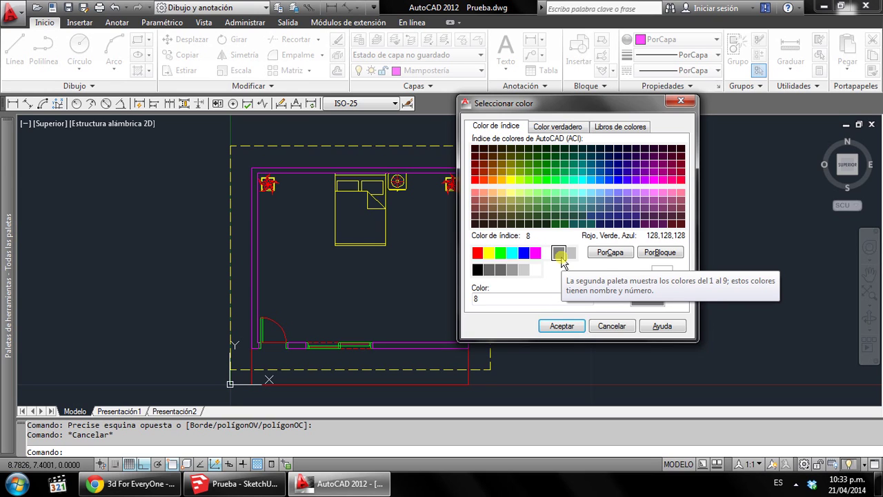
pyautogui.click(607, 326)
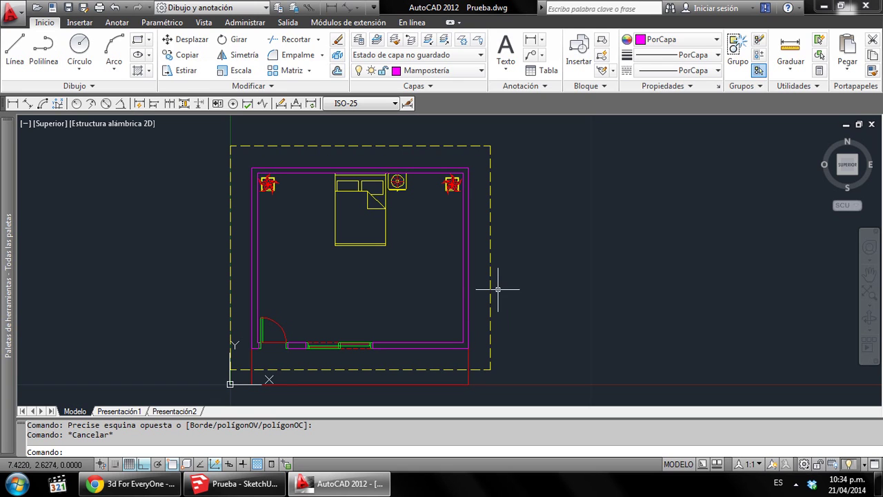
pyautogui.scroll(1, 465, 283)
pyautogui.click(468, 280)
pyautogui.click(456, 269)
pyautogui.middleClick(430, 231)
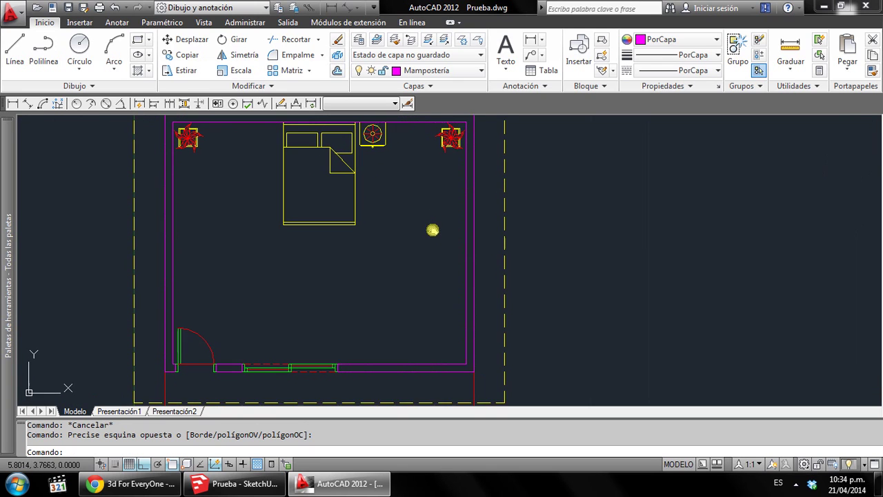
pyautogui.scroll(3, 394, 374)
pyautogui.moveTo(394, 375); pyautogui.dragTo(448, 339, button='middle')
pyautogui.scroll(-2, 448, 339)
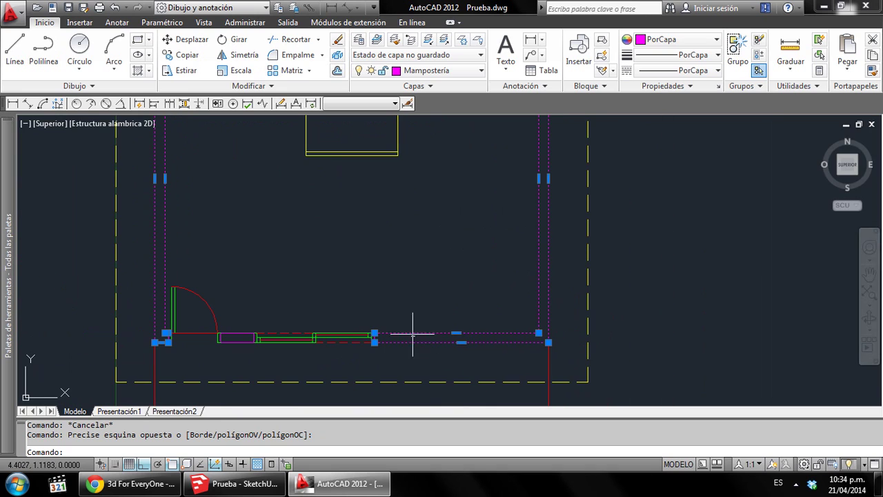
pyautogui.scroll(1, 487, 339)
pyautogui.scroll(-4, 481, 345)
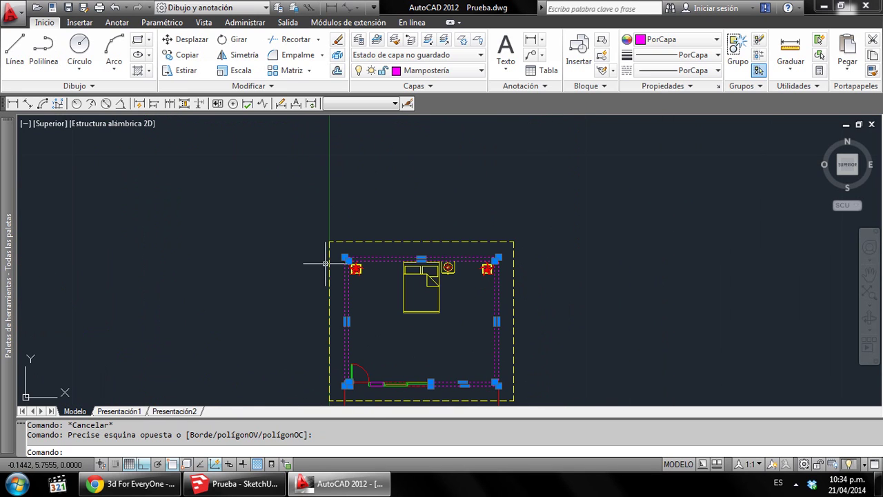
pyautogui.scroll(4, 368, 404)
pyautogui.press('Escape')
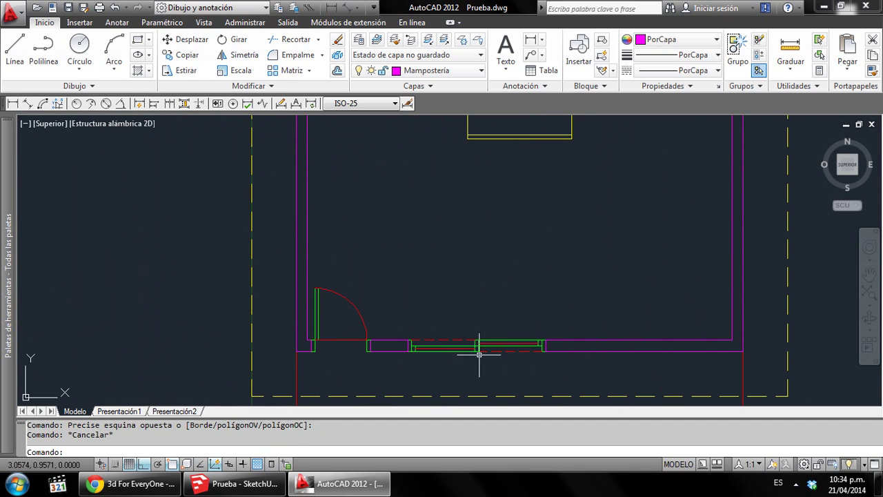
pyautogui.click(477, 341)
pyautogui.moveTo(477, 338); pyautogui.dragTo(412, 348, button='middle')
pyautogui.press('Escape')
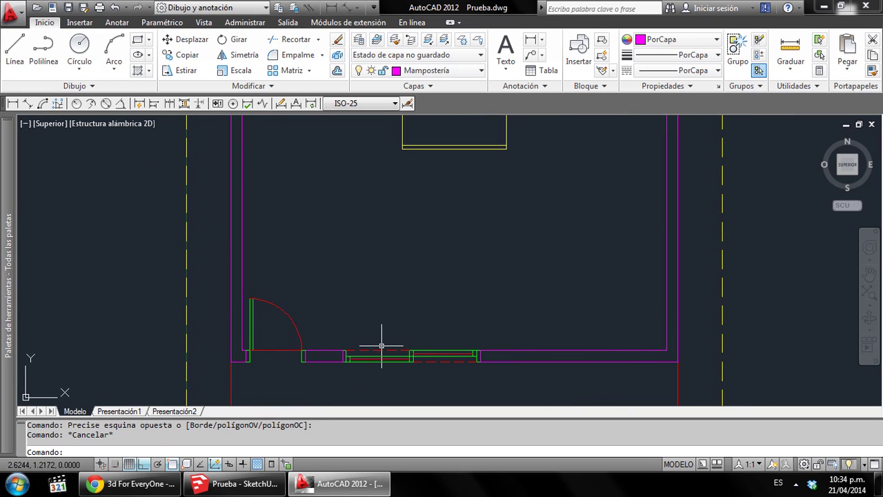
pyautogui.click(707, 39)
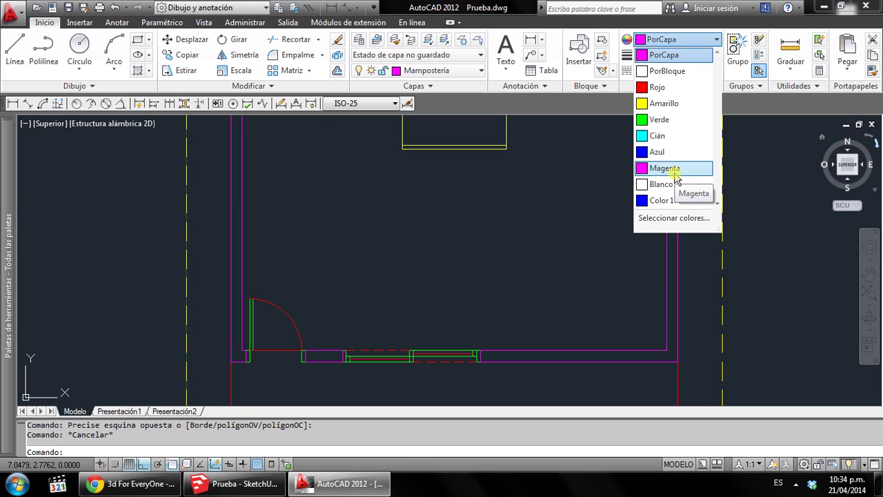
pyautogui.click(473, 336)
pyautogui.click(449, 355)
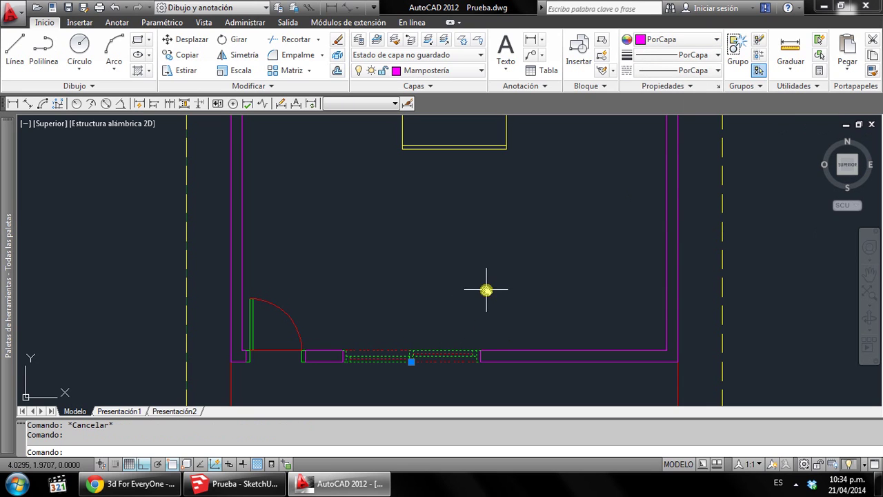
pyautogui.moveTo(485, 289); pyautogui.dragTo(473, 295, button='middle')
pyautogui.click(667, 39)
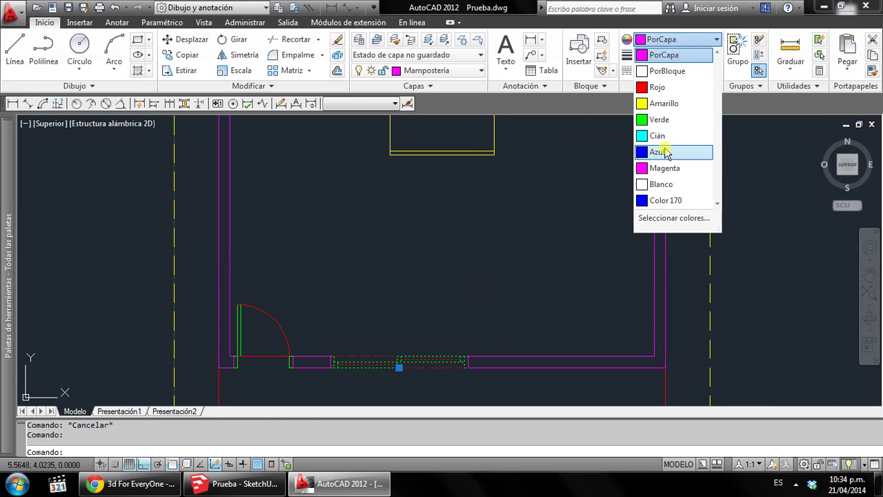
pyautogui.press('Escape')
pyautogui.press('Escape')
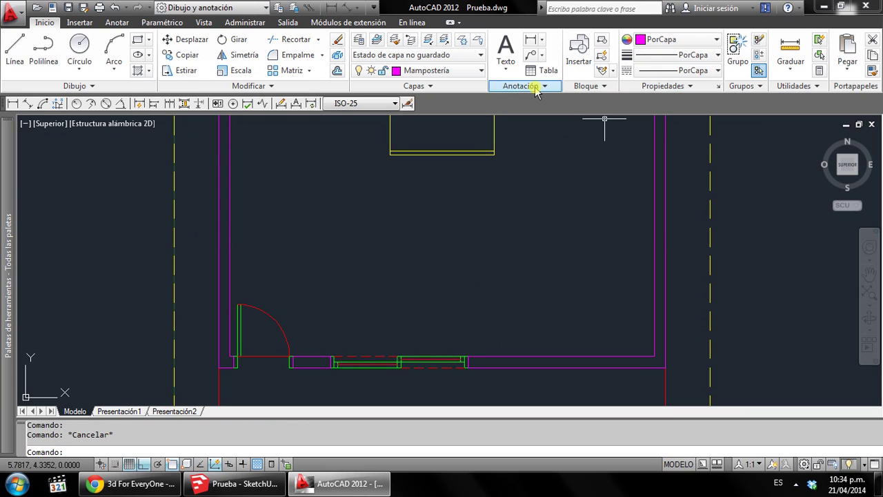
pyautogui.click(668, 39)
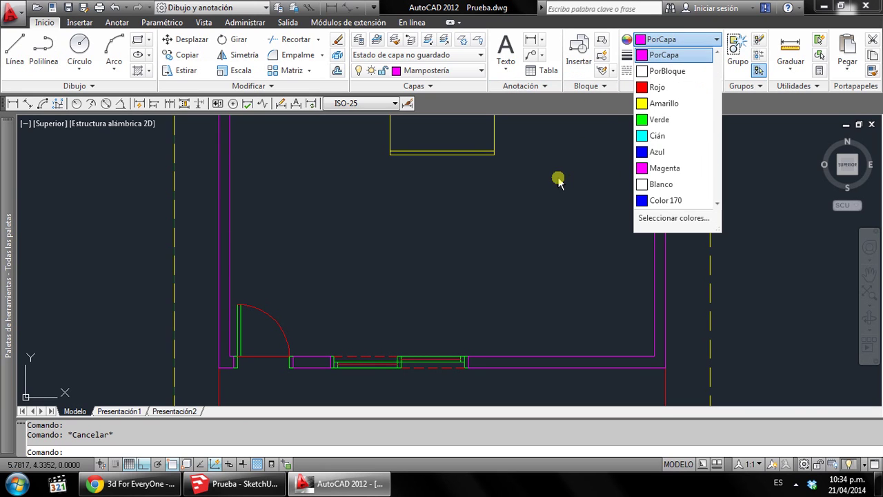
pyautogui.press('Escape')
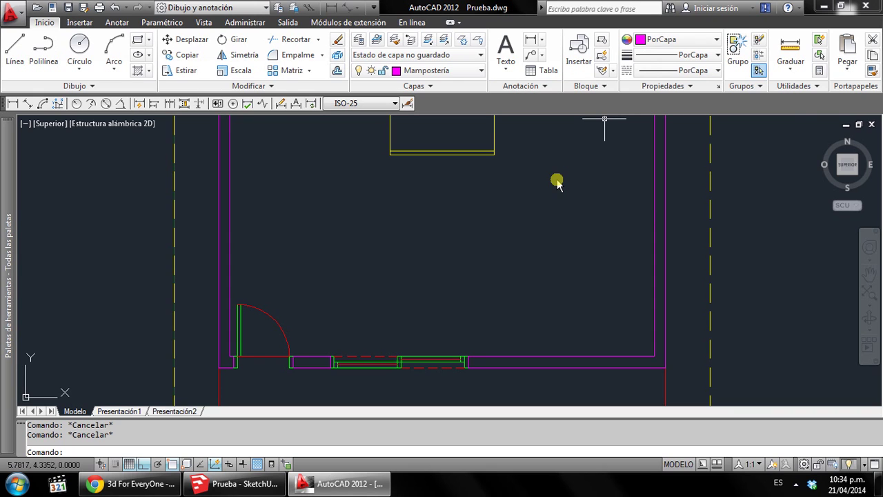
pyautogui.click(558, 181)
pyautogui.scroll(-2, 442, 243)
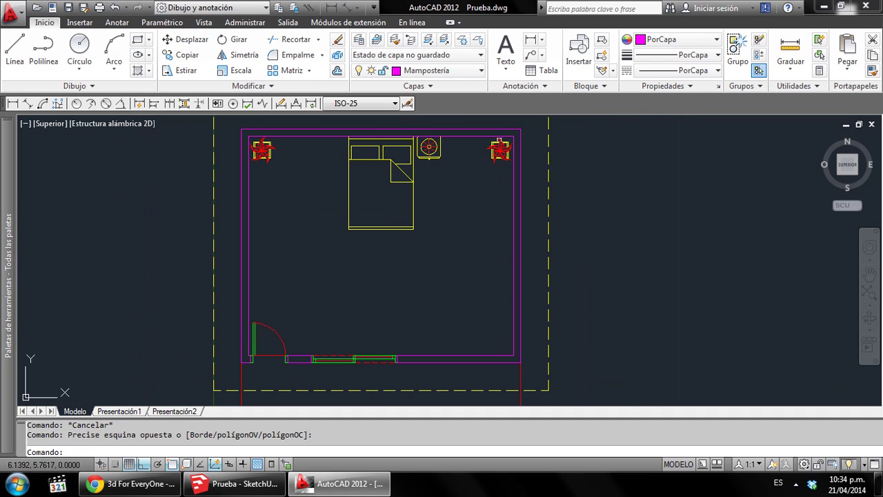
pyautogui.scroll(3, 435, 140)
pyautogui.moveTo(421, 168); pyautogui.dragTo(466, 171, button='middle')
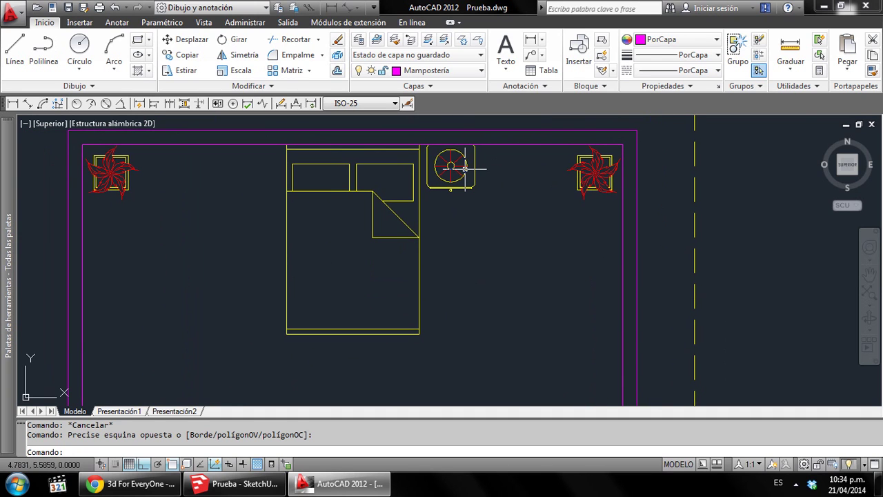
pyautogui.scroll(-3, 464, 167)
pyautogui.scroll(1, 457, 153)
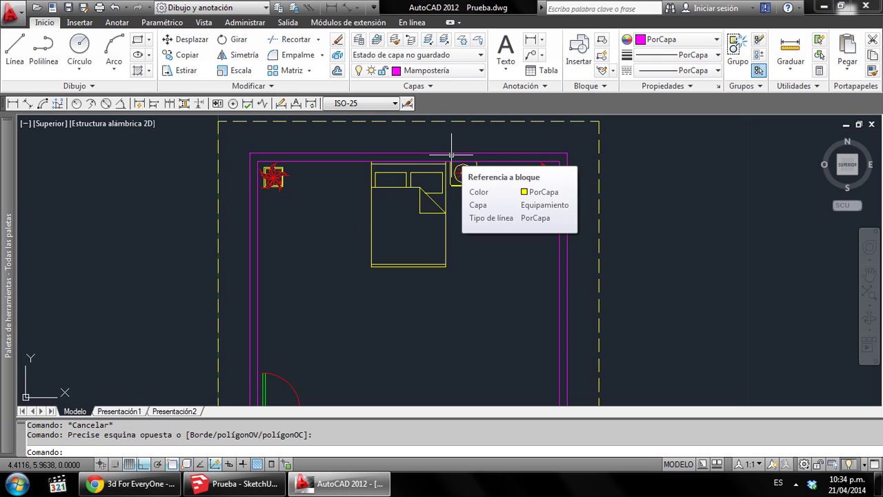
pyautogui.scroll(2, 452, 155)
pyautogui.scroll(4, 466, 178)
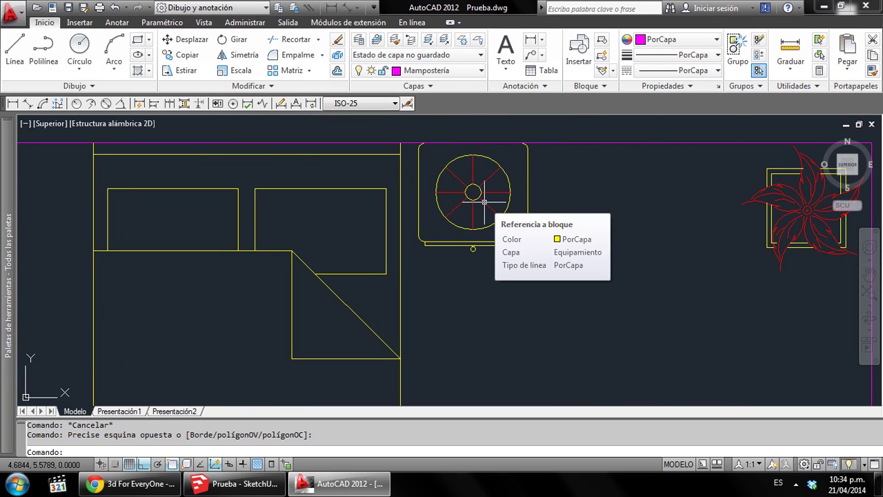
pyautogui.click(795, 484)
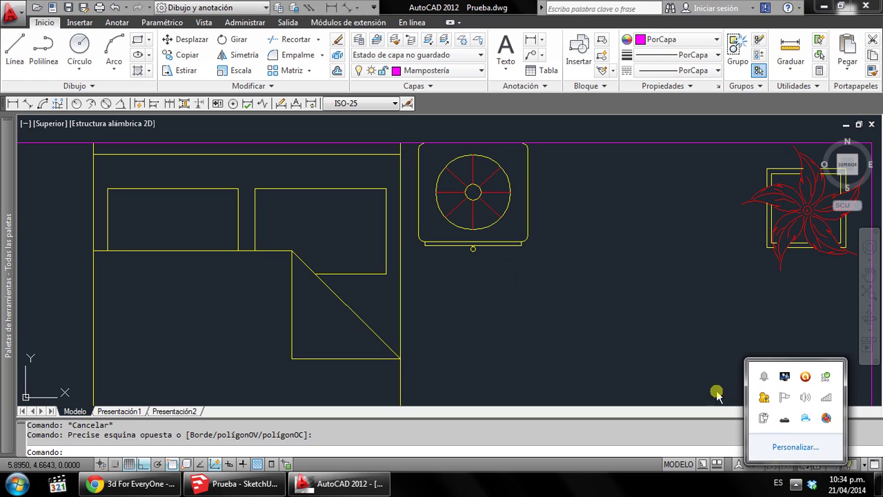
pyautogui.click(686, 371)
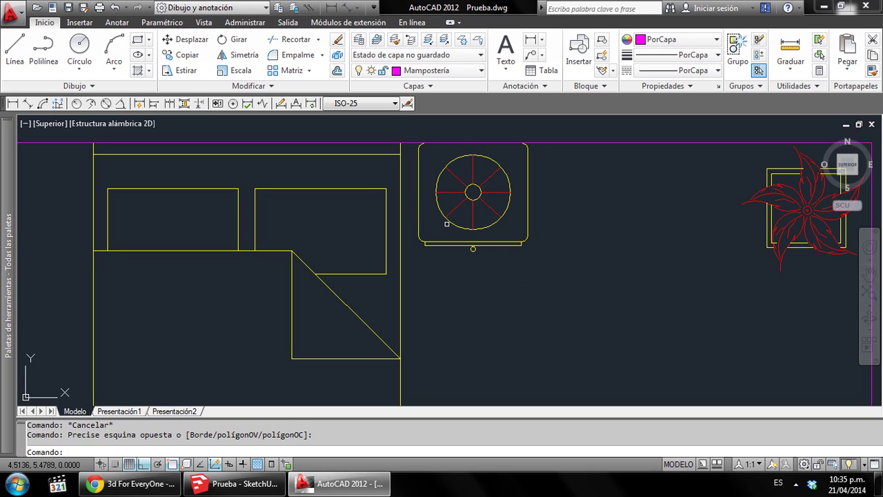
pyautogui.scroll(1, 494, 201)
pyautogui.scroll(-2, 485, 197)
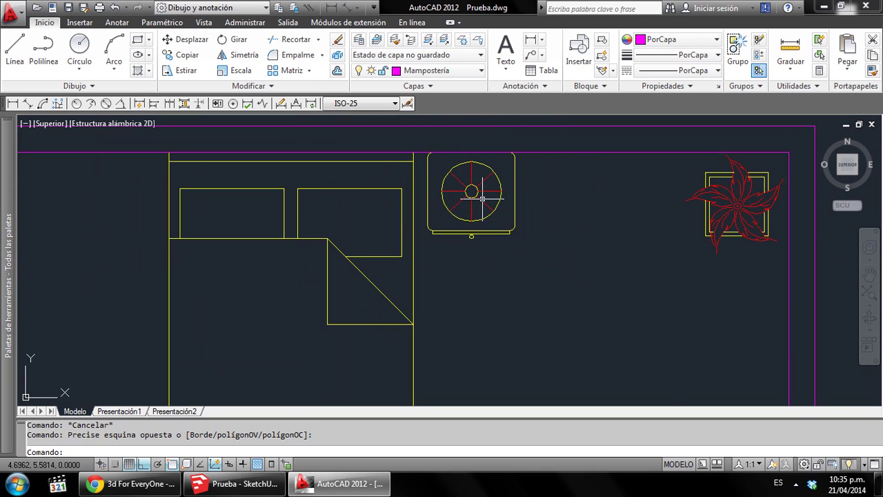
pyautogui.scroll(-3, 476, 199)
pyautogui.scroll(3, 645, 205)
pyautogui.scroll(2, 650, 197)
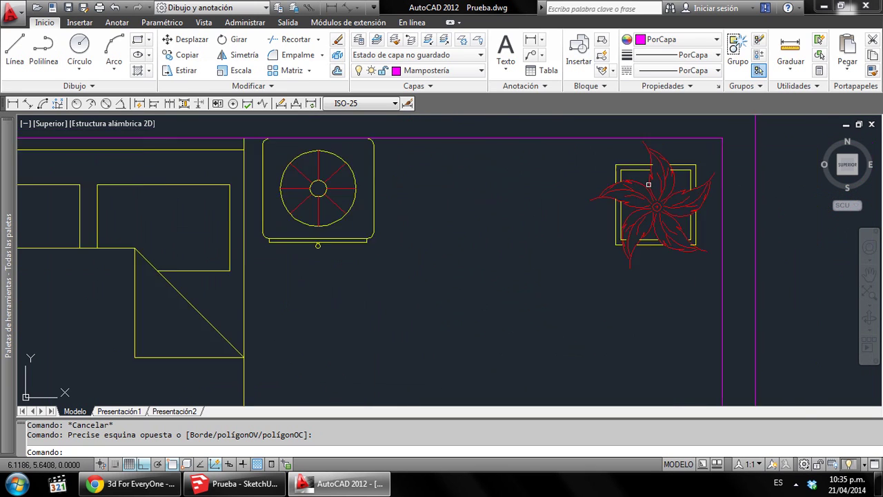
pyautogui.scroll(3, 666, 190)
pyautogui.scroll(-5, 659, 186)
pyautogui.scroll(2, 658, 185)
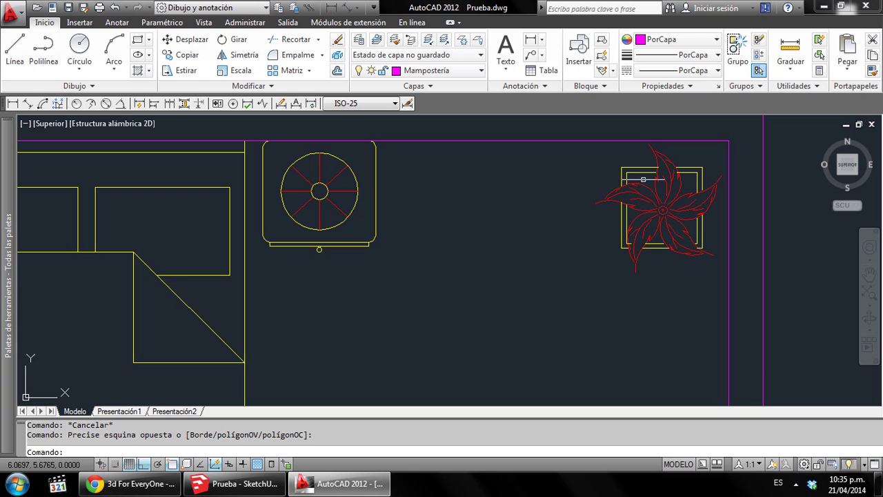
pyautogui.click(643, 180)
pyautogui.click(680, 39)
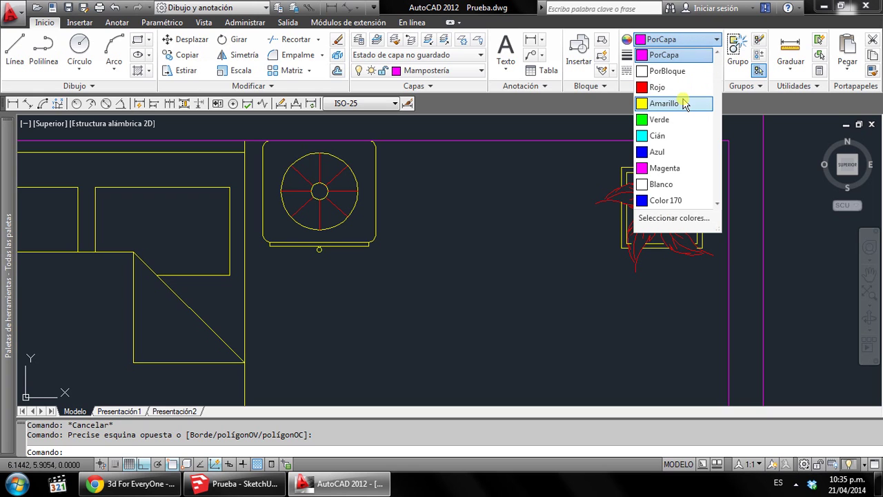
pyautogui.click(559, 215)
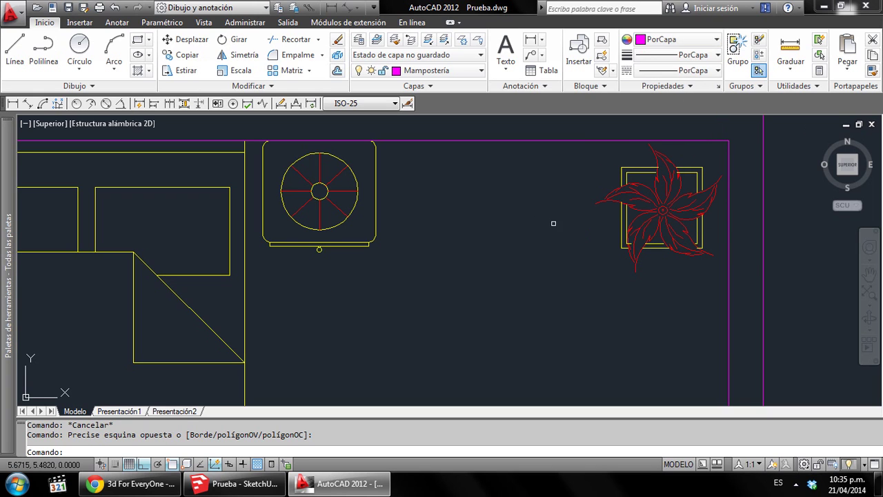
pyautogui.click(553, 228)
pyautogui.click(532, 264)
pyautogui.scroll(-5, 532, 264)
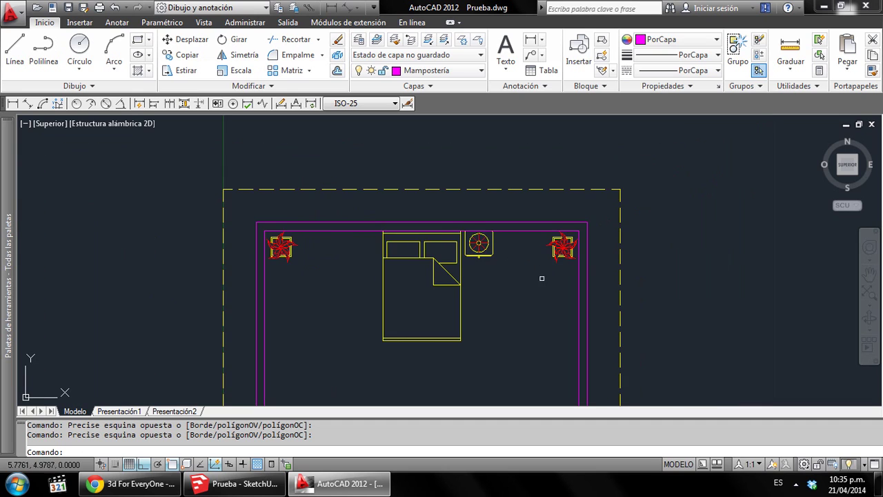
# Select the red floor outline and the second red dotted line of the Piso layer
pyautogui.moveTo(542, 276); pyautogui.dragTo(492, 187, button='middle')
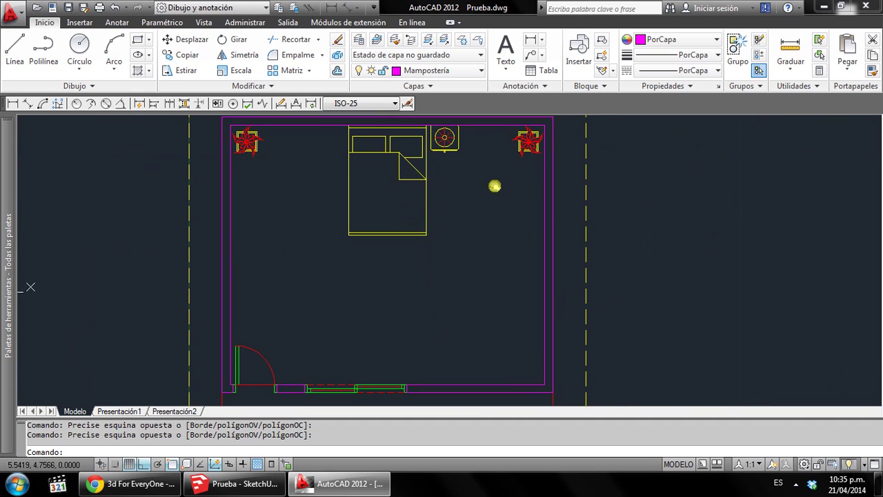
pyautogui.scroll(-3, 487, 187)
pyautogui.scroll(4, 547, 328)
pyautogui.click(511, 331)
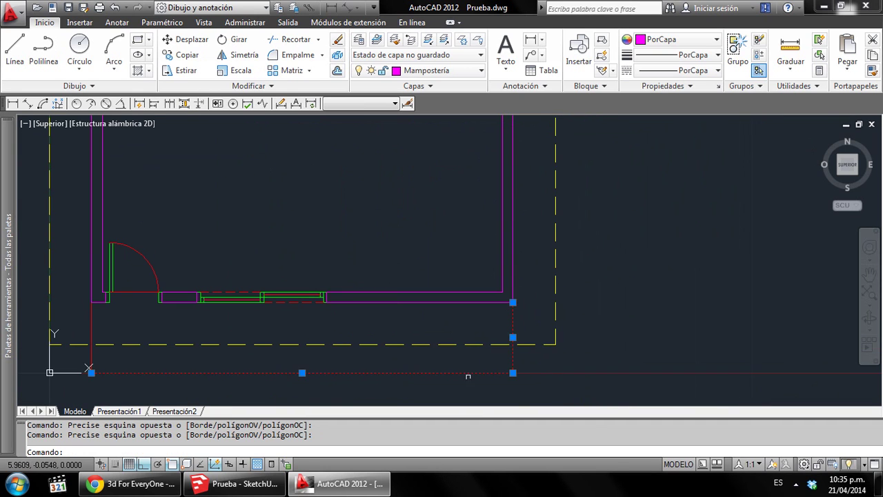
pyautogui.moveTo(391, 349)
pyautogui.mouseDown(button='middle')
pyautogui.moveTo(479, 265)
pyautogui.moveTo(546, 259)
pyautogui.moveTo(362, 293)
pyautogui.mouseUp(button='middle')
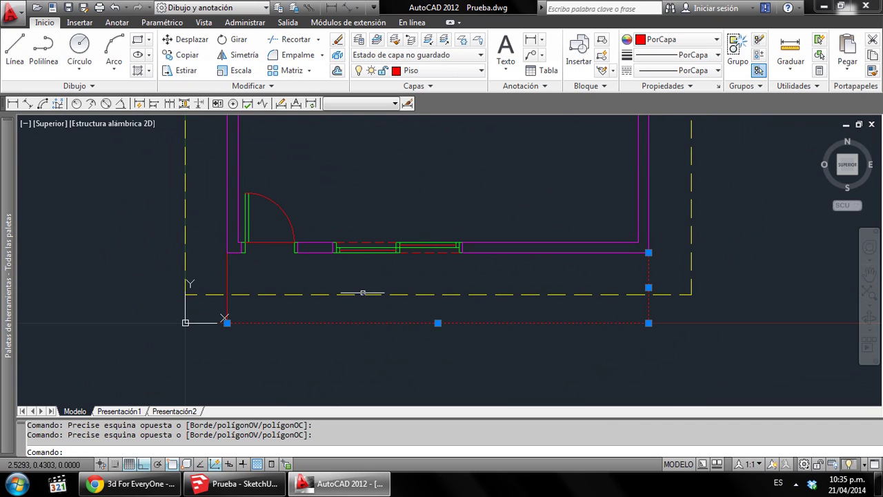
pyautogui.moveTo(362, 294)
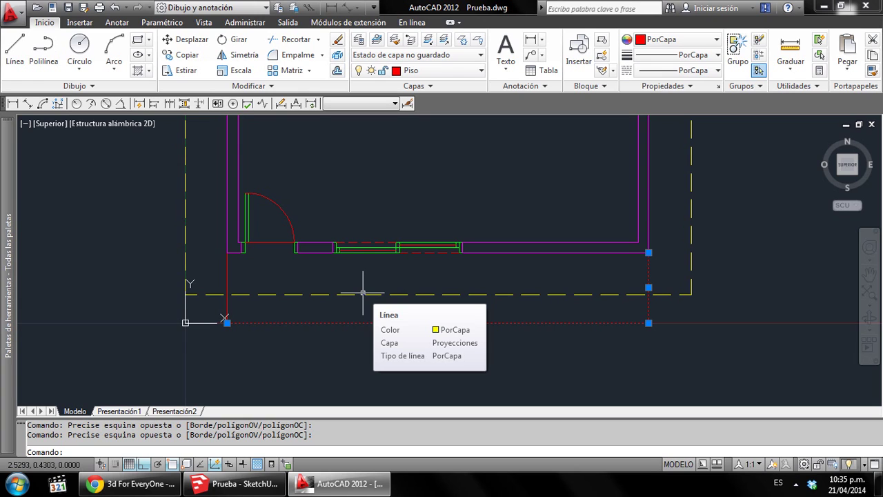
pyautogui.click(227, 310)
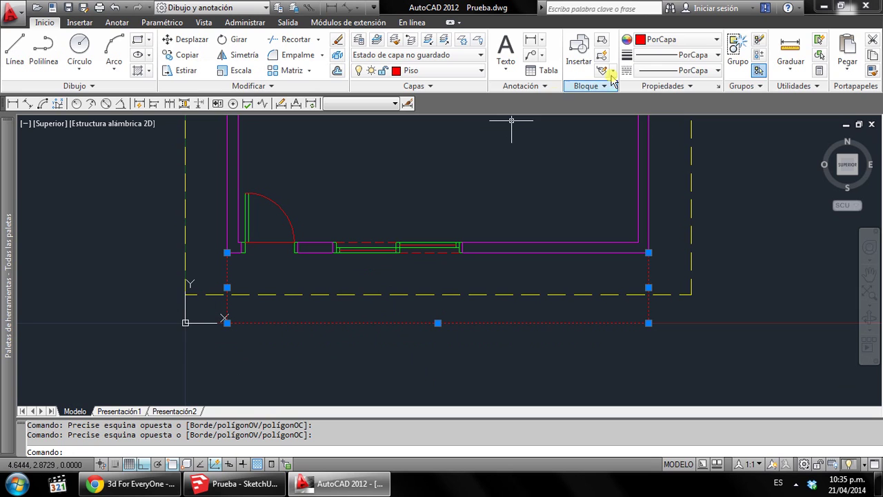
# Apply grey colour index 8 to the selected floor lines and clear the selection
pyautogui.click(680, 40)
pyautogui.click(677, 219)
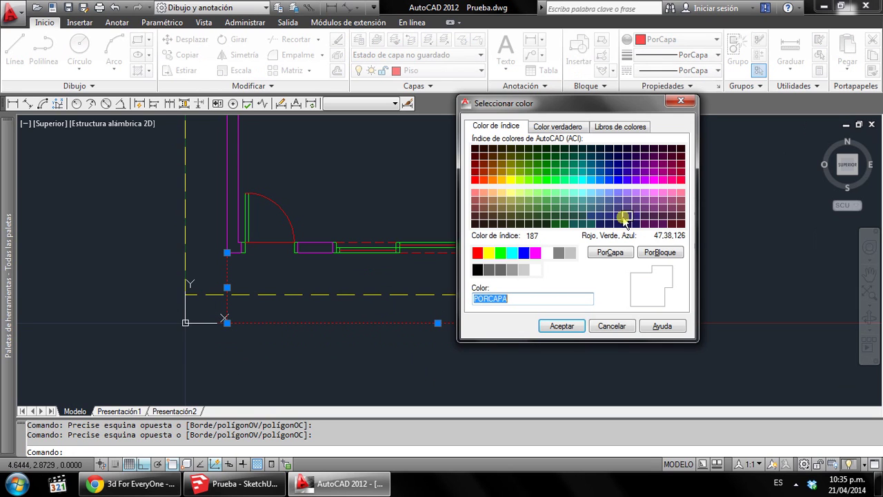
pyautogui.click(547, 252)
pyautogui.click(558, 253)
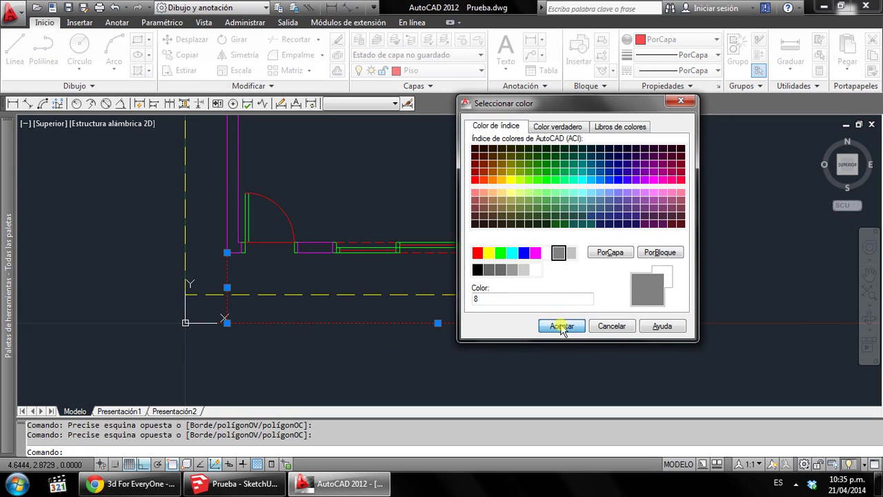
pyautogui.click(563, 326)
pyautogui.scroll(-3, 562, 315)
pyautogui.moveTo(534, 296); pyautogui.dragTo(473, 326, button='middle')
pyautogui.press('Escape')
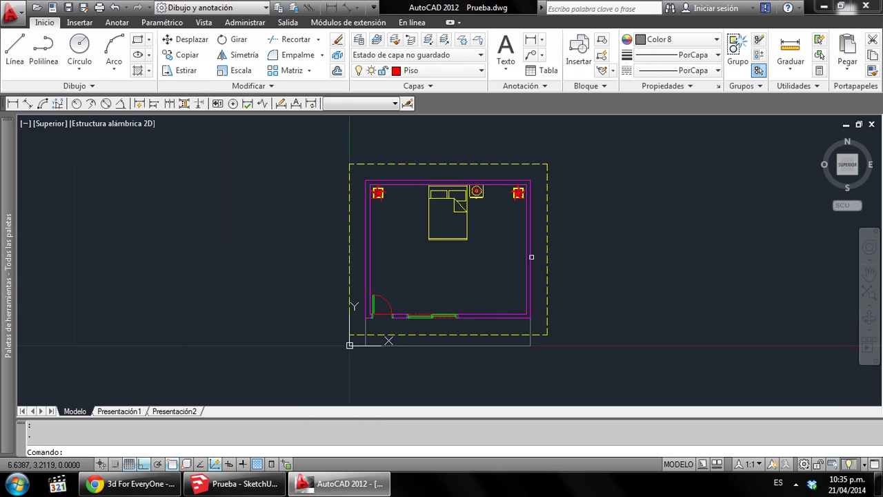
pyautogui.press('Escape')
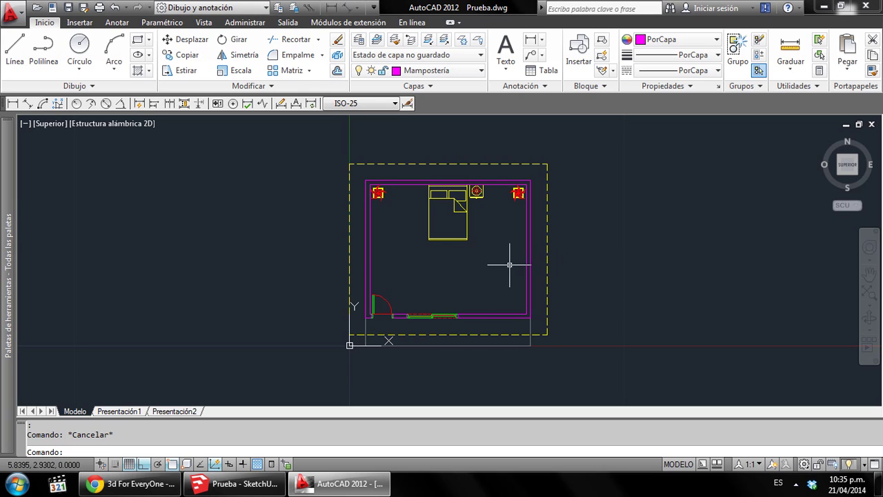
# Open the recent 'Para Imprimir' house drawing and pan toward the VT.b and 100 h symbols
pyautogui.rightClick(338, 484)
pyautogui.click(345, 262)
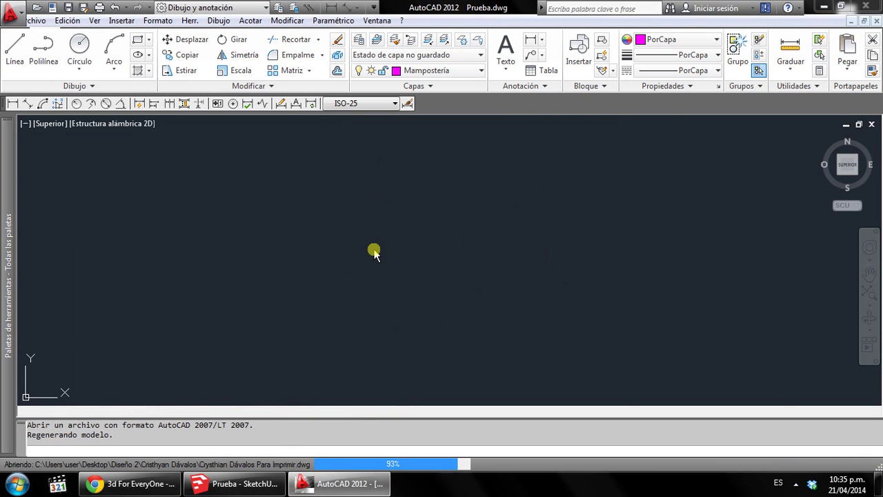
pyautogui.scroll(-5, 362, 258)
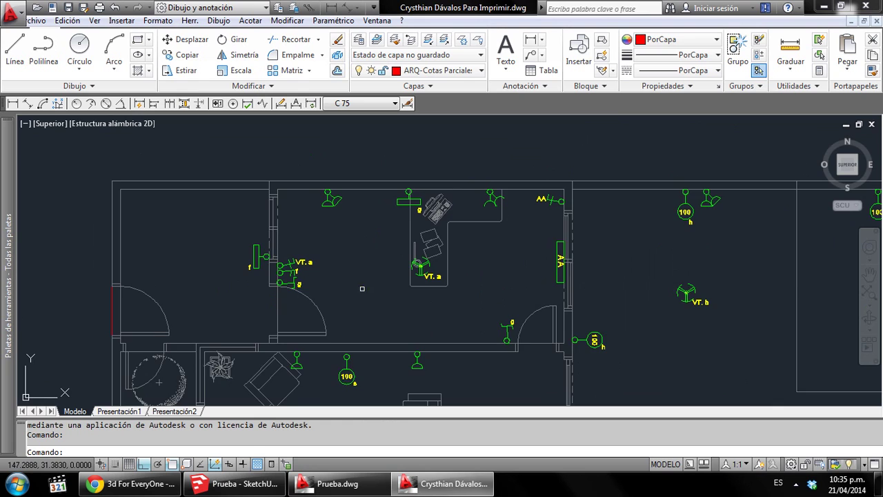
pyautogui.moveTo(361, 289)
pyautogui.mouseDown(button='middle')
pyautogui.moveTo(302, 244)
pyautogui.moveTo(345, 282)
pyautogui.mouseUp(button='middle')
pyautogui.scroll(-2, 358, 296)
pyautogui.scroll(5, 427, 360)
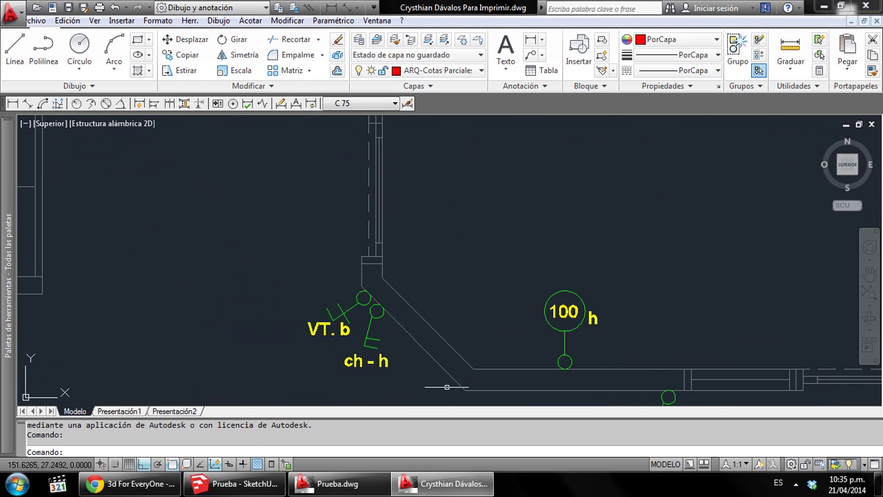
pyautogui.moveTo(427, 353); pyautogui.dragTo(380, 292, button='middle')
# Zoom out and centre the whole apartment's ground-floor electrical plan in view
pyautogui.scroll(-2, 413, 318)
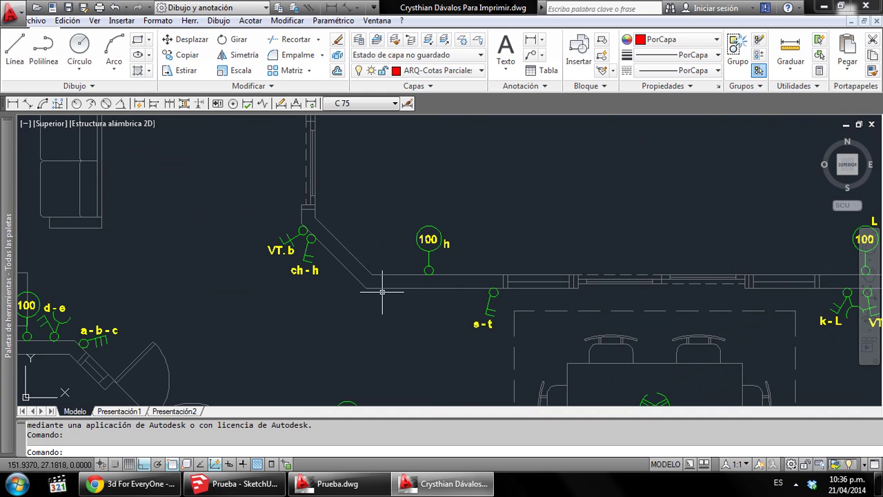
pyautogui.scroll(-1, 382, 292)
pyautogui.scroll(-1, 376, 290)
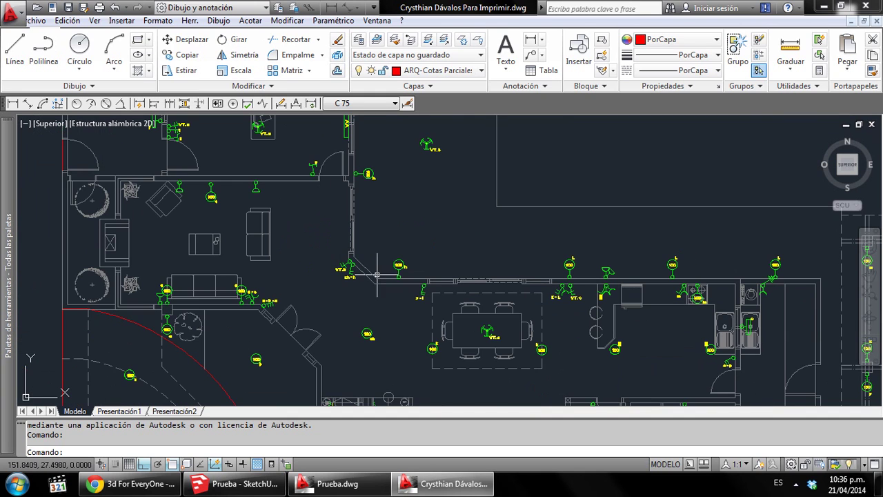
pyautogui.moveTo(354, 266); pyautogui.dragTo(362, 280, button='middle')
pyautogui.scroll(2, 361, 280)
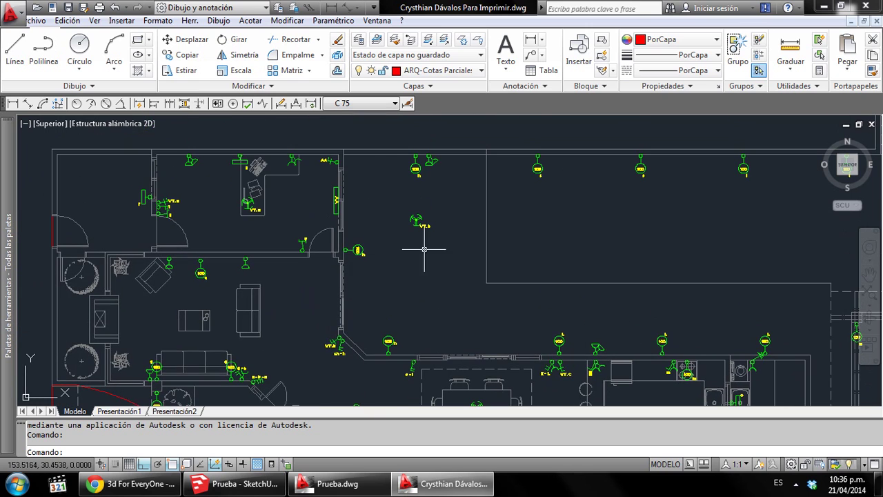
pyautogui.scroll(2, 367, 238)
pyautogui.scroll(2, 366, 237)
pyautogui.click(394, 257)
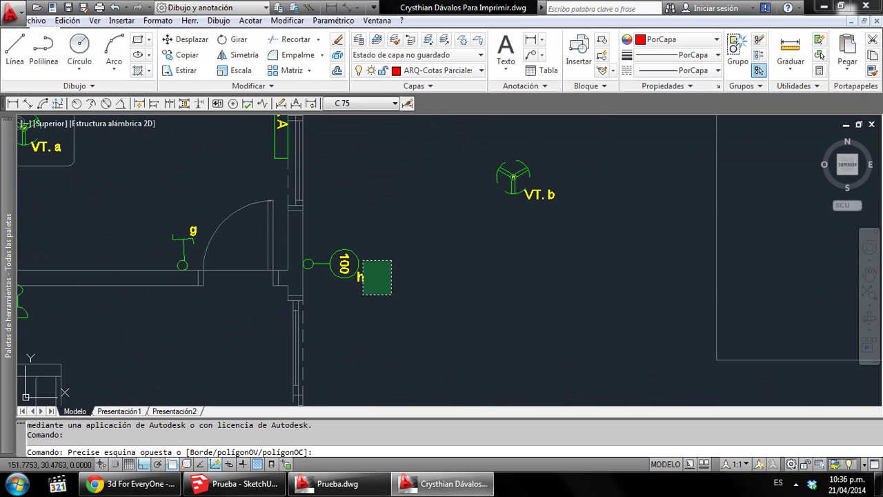
pyautogui.click(394, 221)
pyautogui.scroll(-1, 401, 218)
pyautogui.scroll(-2, 379, 306)
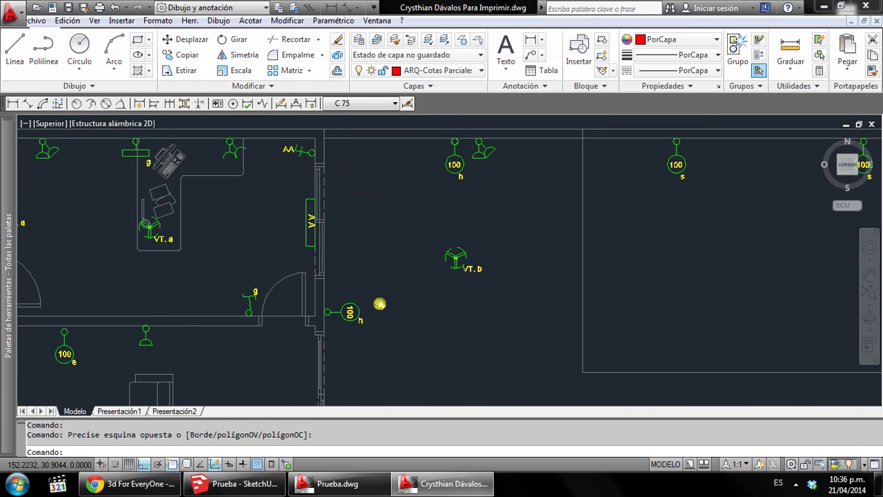
pyautogui.moveTo(379, 306); pyautogui.dragTo(375, 315, button='middle')
# Pan and zoom through the lower rooms, then move across to the upper-floor plan
pyautogui.click(452, 242)
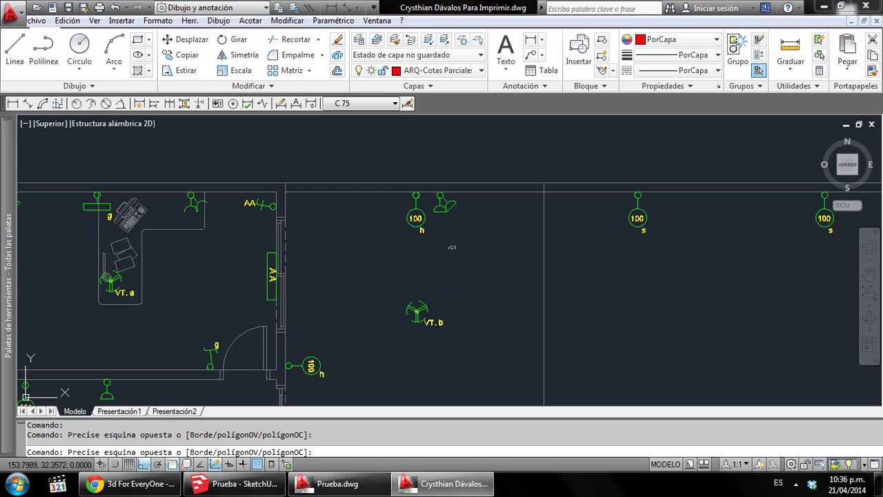
pyautogui.click(426, 235)
pyautogui.scroll(-1, 432, 232)
pyautogui.scroll(2, 251, 205)
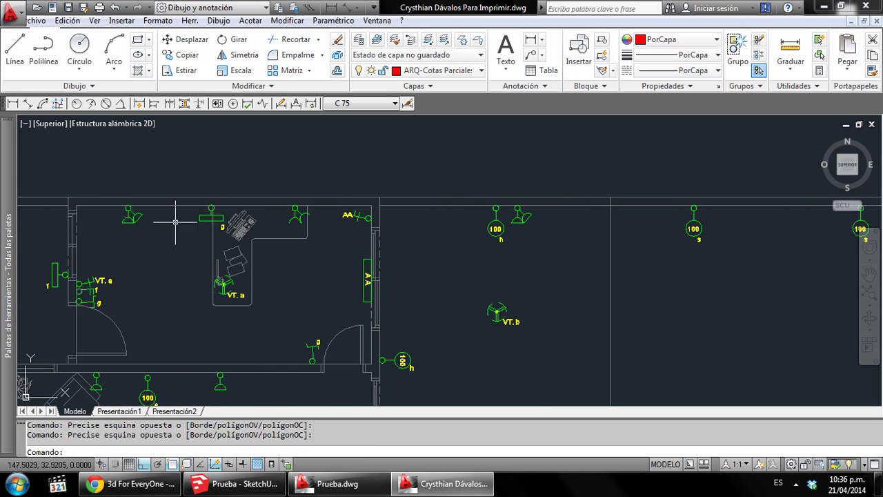
pyautogui.moveTo(259, 233); pyautogui.dragTo(252, 159, button='middle')
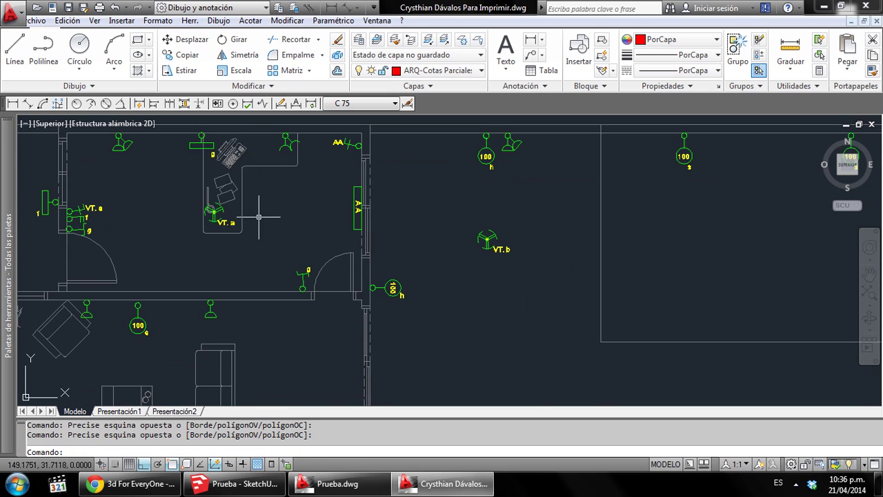
pyautogui.moveTo(181, 342); pyautogui.dragTo(177, 267, button='middle')
pyautogui.scroll(-3, 176, 267)
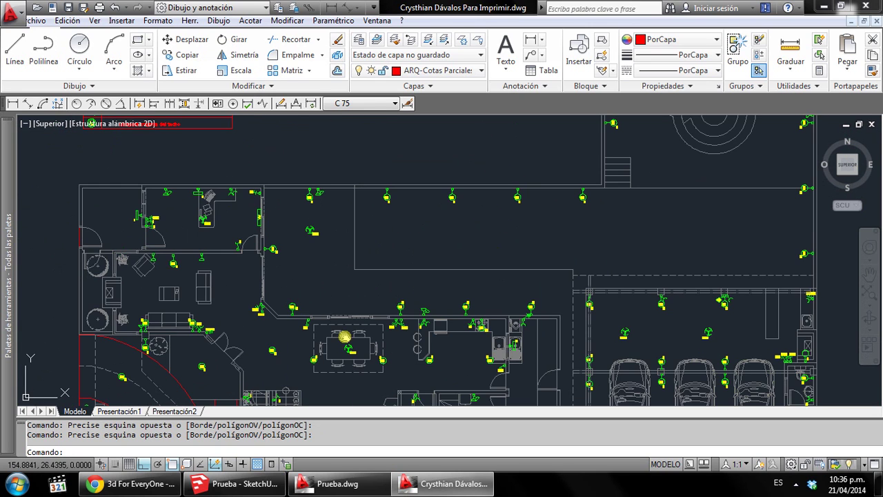
pyautogui.scroll(1, 324, 289)
pyautogui.scroll(1, 285, 235)
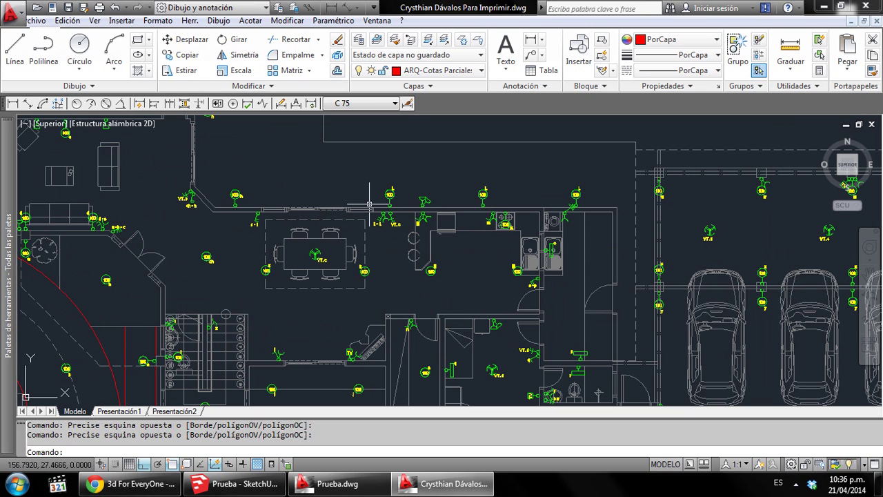
pyautogui.scroll(3, 393, 193)
pyautogui.scroll(2, 393, 193)
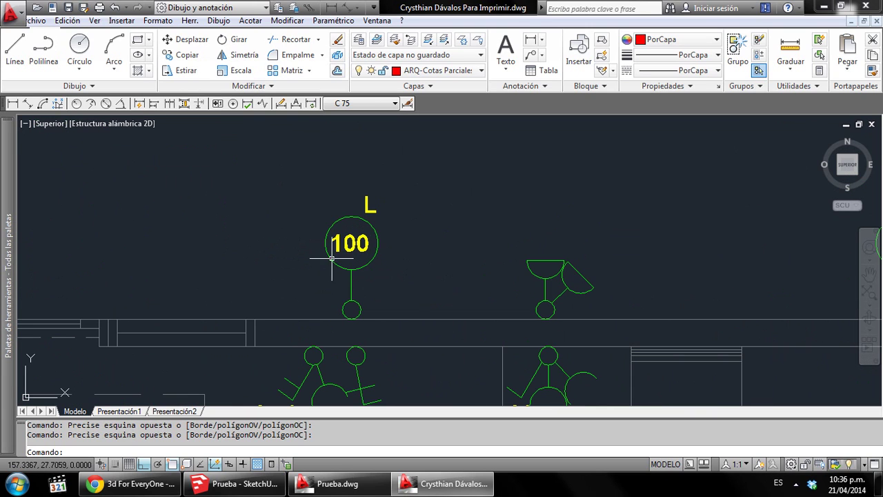
pyautogui.scroll(-5, 364, 242)
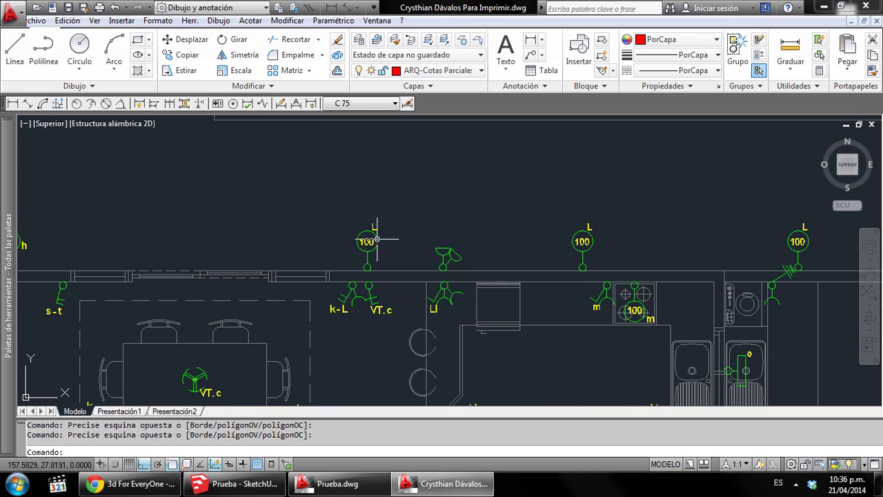
pyautogui.scroll(-4, 394, 245)
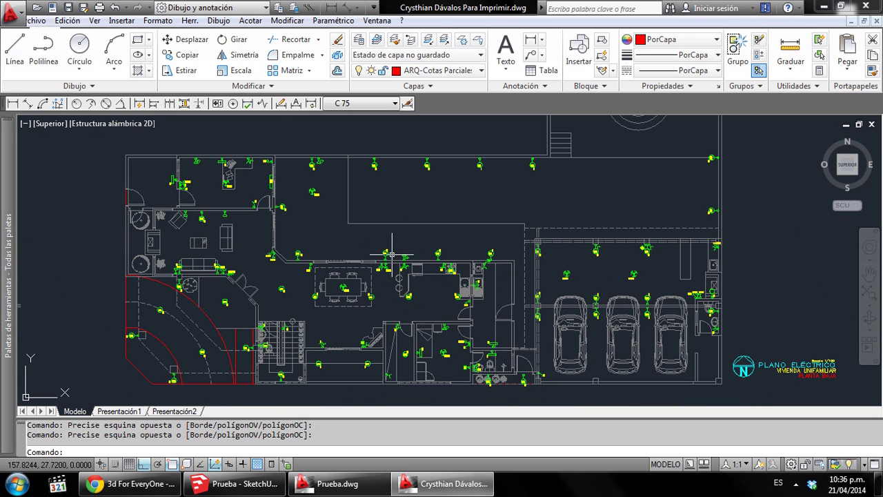
pyautogui.scroll(-1, 659, 324)
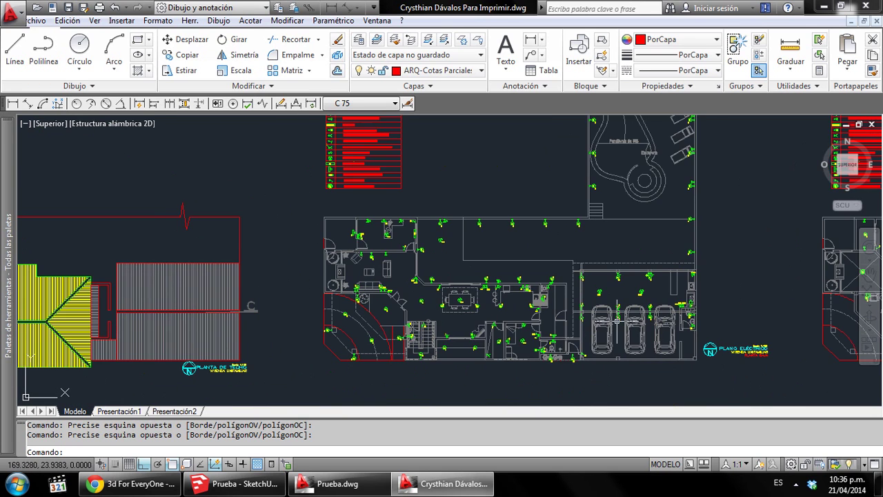
pyautogui.scroll(-1, 545, 296)
pyautogui.moveTo(545, 296)
pyautogui.mouseDown(button='middle')
pyautogui.moveTo(787, 304)
pyautogui.moveTo(138, 319)
pyautogui.mouseUp(button='middle')
# Zoom and pan over the dimensioned plan to show its table and title below
pyautogui.scroll(5, 821, 290)
pyautogui.scroll(2, 329, 334)
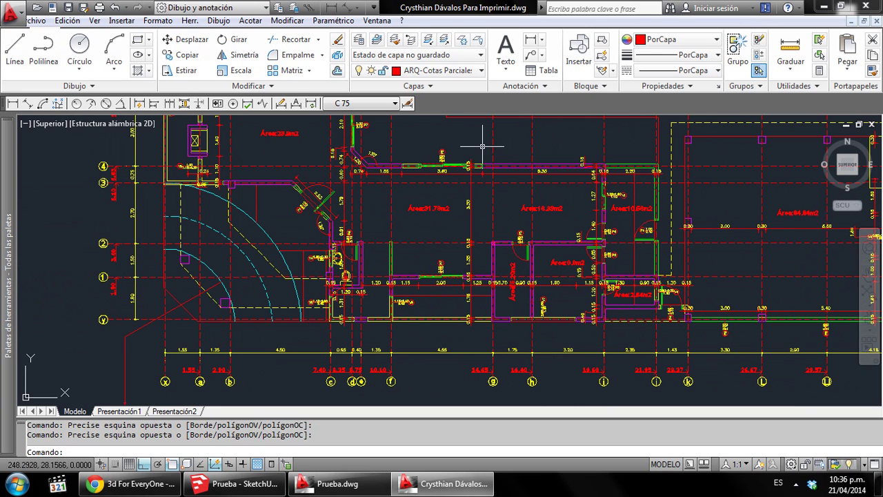
pyautogui.scroll(3, 337, 368)
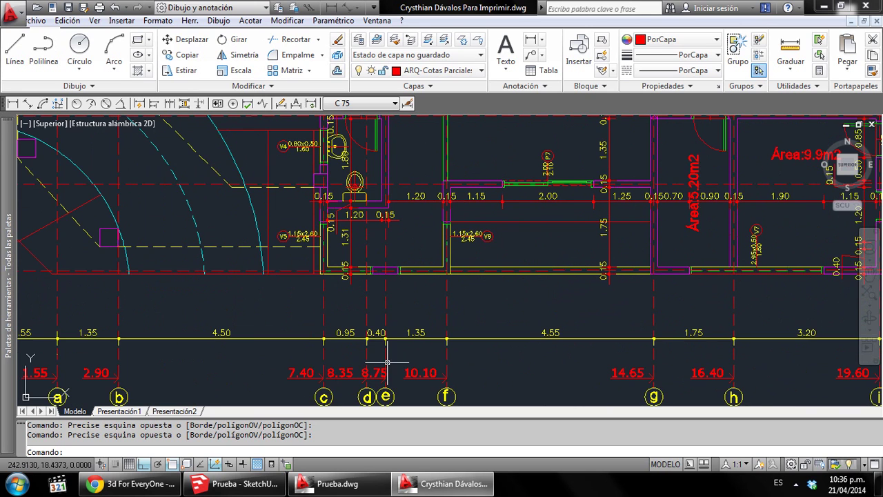
pyautogui.moveTo(387, 363); pyautogui.dragTo(390, 318, button='middle')
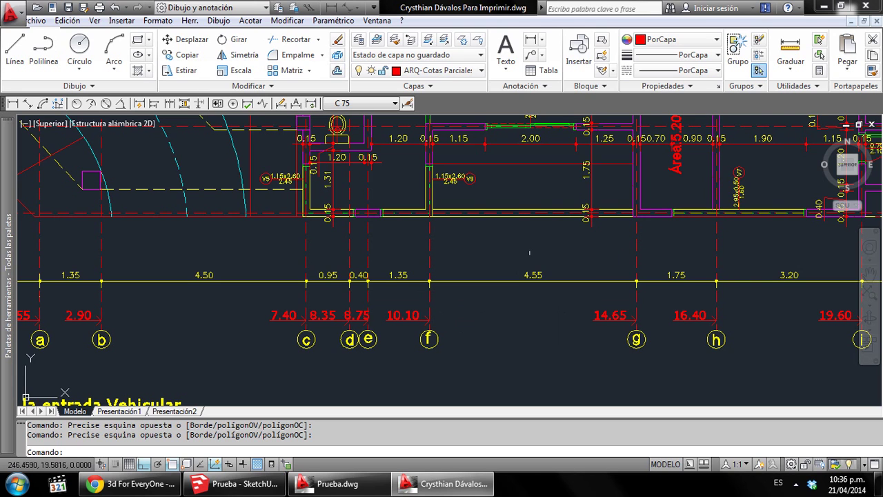
pyautogui.scroll(-5, 530, 253)
pyautogui.moveTo(530, 253); pyautogui.dragTo(485, 334, button='middle')
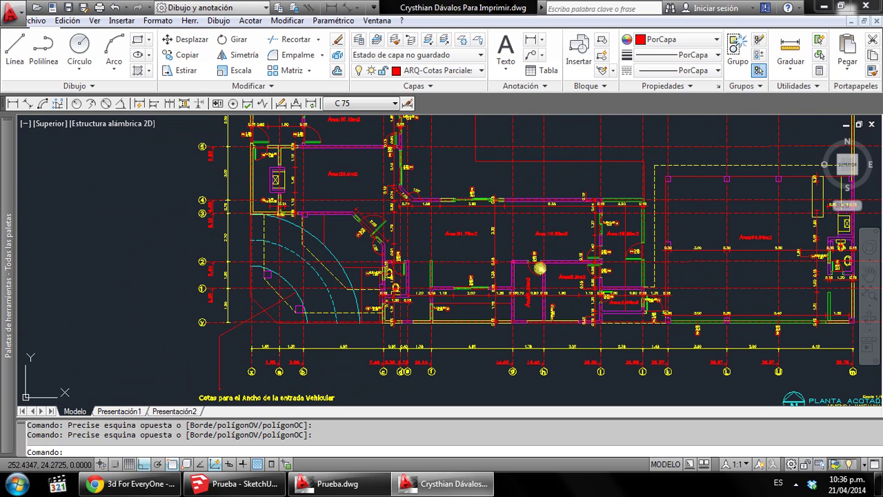
pyautogui.moveTo(538, 268); pyautogui.dragTo(419, 322, button='middle')
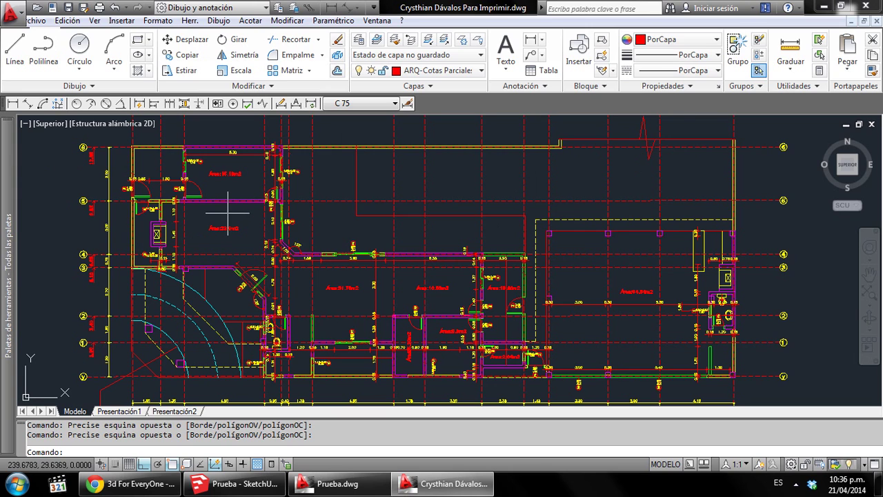
# Zoom out and pan across to the Detalle de Piscina, Planta de Techo and Plano Eléctrico sheets
pyautogui.scroll(3, 276, 180)
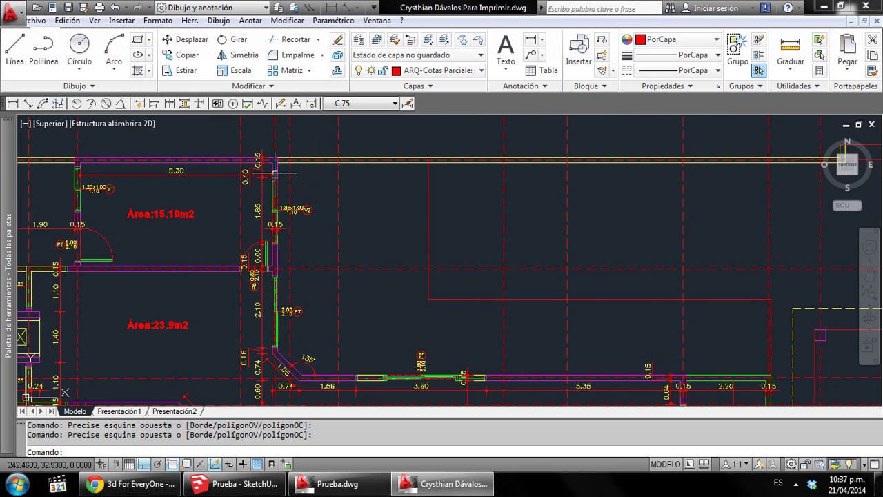
pyautogui.scroll(3, 276, 160)
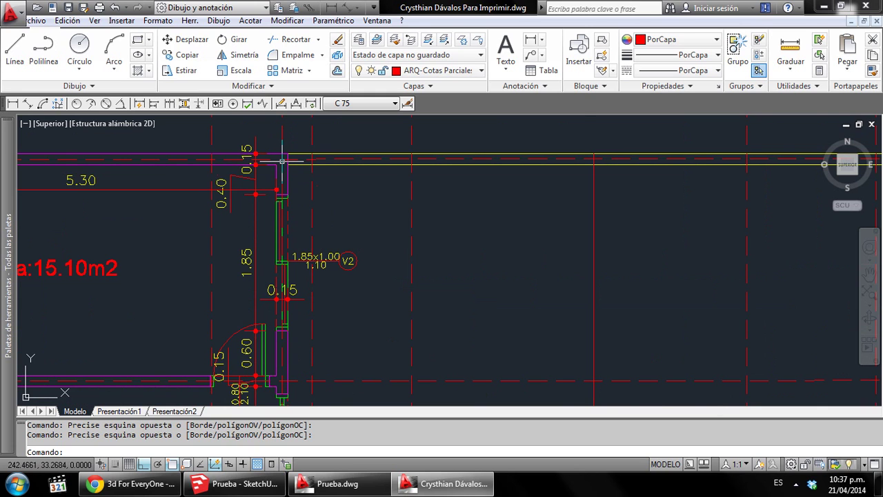
pyautogui.scroll(-4, 400, 195)
pyautogui.scroll(-2, 401, 195)
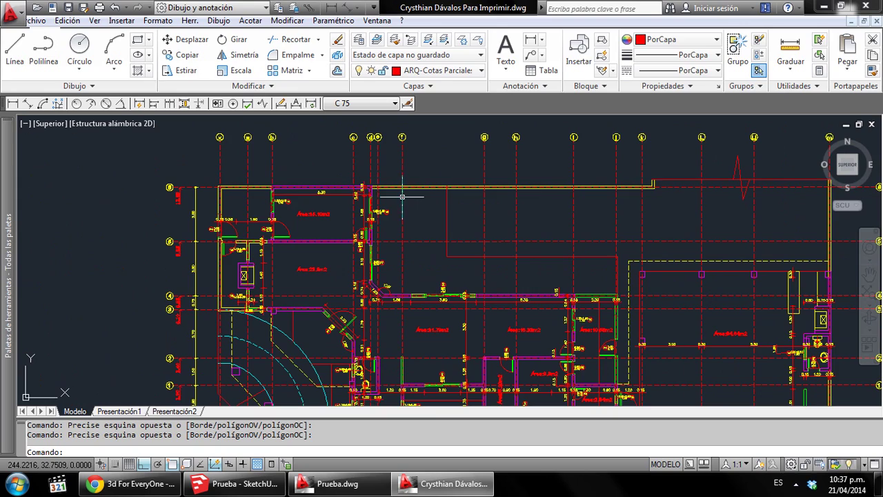
pyautogui.scroll(-3, 462, 216)
pyautogui.scroll(-2, 462, 216)
pyautogui.moveTo(527, 232); pyautogui.dragTo(444, 232, button='middle')
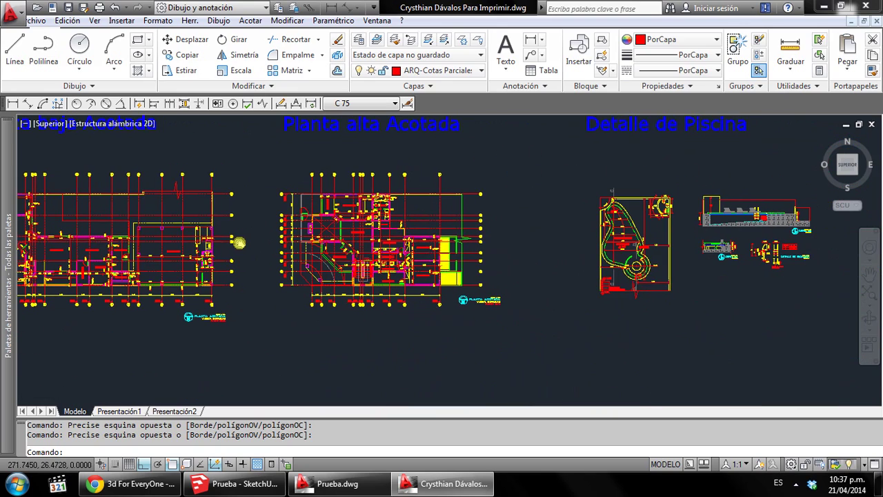
pyautogui.scroll(-2, 445, 233)
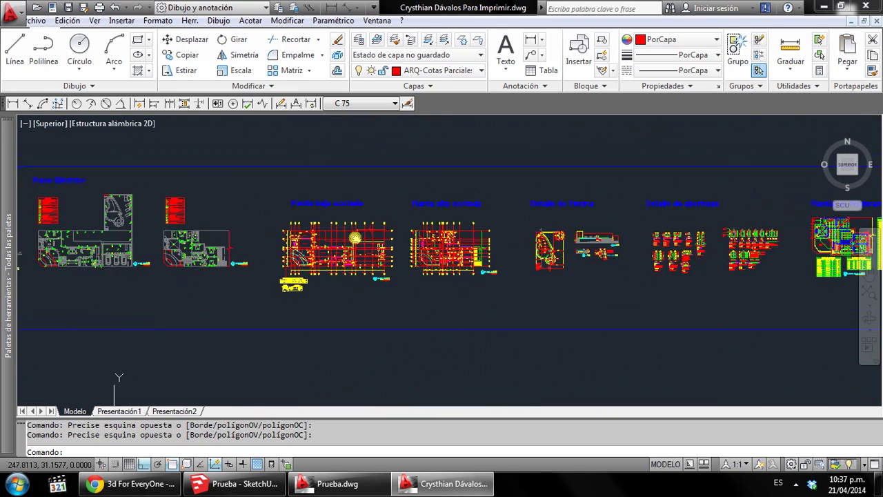
pyautogui.moveTo(138, 232); pyautogui.dragTo(531, 232, button='middle')
# Bring the Planta de Techo roof plan into view and frame it
pyautogui.scroll(1, 242, 301)
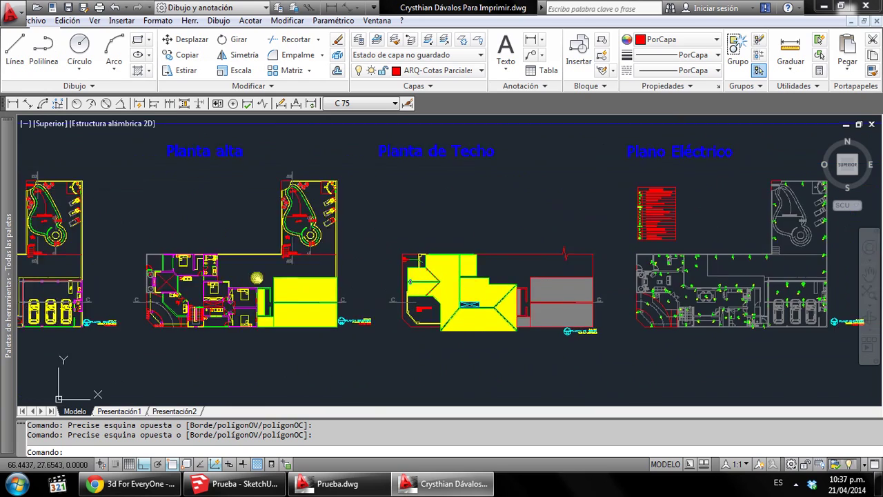
pyautogui.scroll(2, 242, 301)
pyautogui.scroll(2, 242, 300)
pyautogui.moveTo(172, 220); pyautogui.dragTo(166, 253, button='middle')
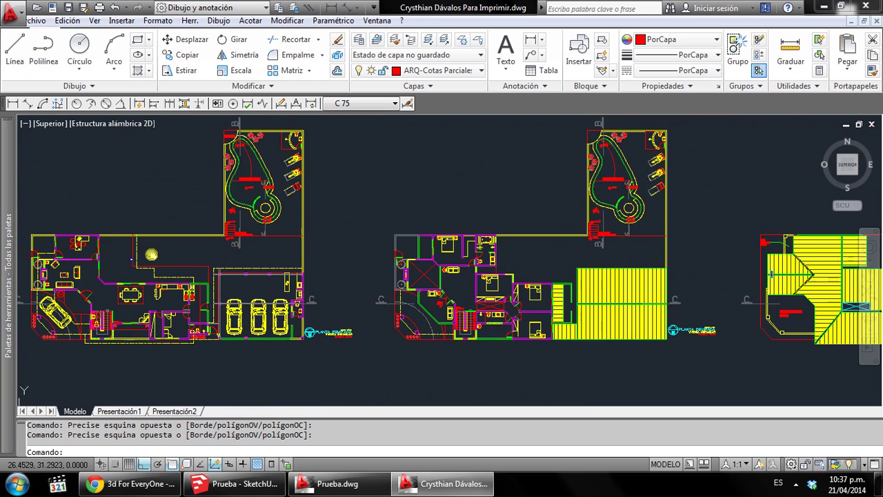
pyautogui.scroll(-3, 415, 263)
pyautogui.moveTo(492, 310); pyautogui.dragTo(285, 314, button='middle')
pyautogui.scroll(2, 335, 302)
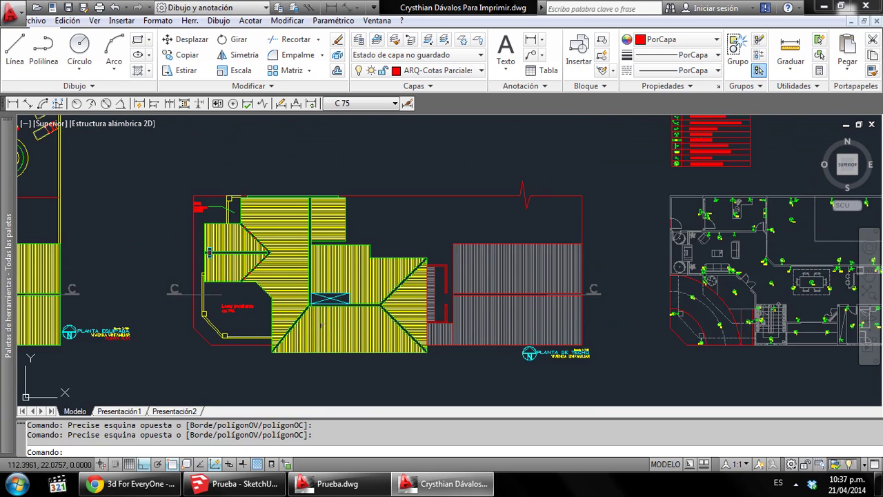
pyautogui.scroll(1, 335, 302)
pyautogui.moveTo(335, 302); pyautogui.dragTo(323, 304, button='middle')
pyautogui.scroll(1, 308, 303)
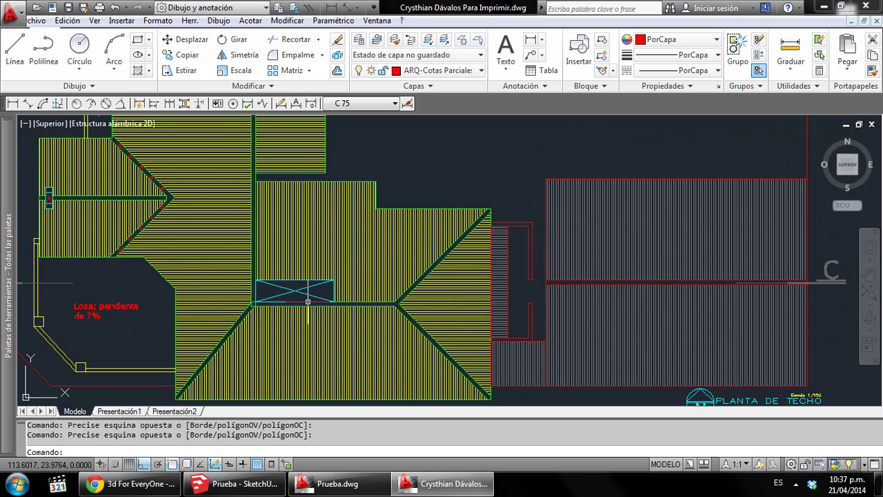
pyautogui.scroll(-2, 308, 301)
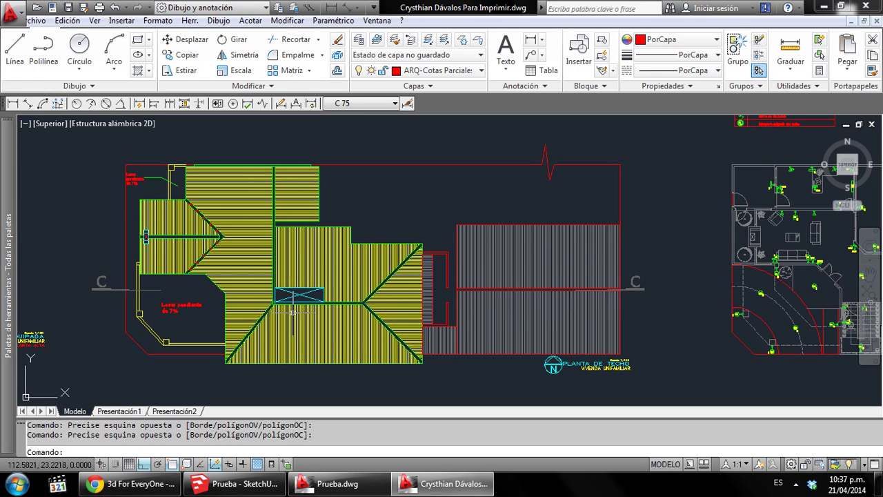
# Dismiss the hidden-icons popup and zoom in on the cyan crossed rectangle in the roof plan
pyautogui.click(796, 484)
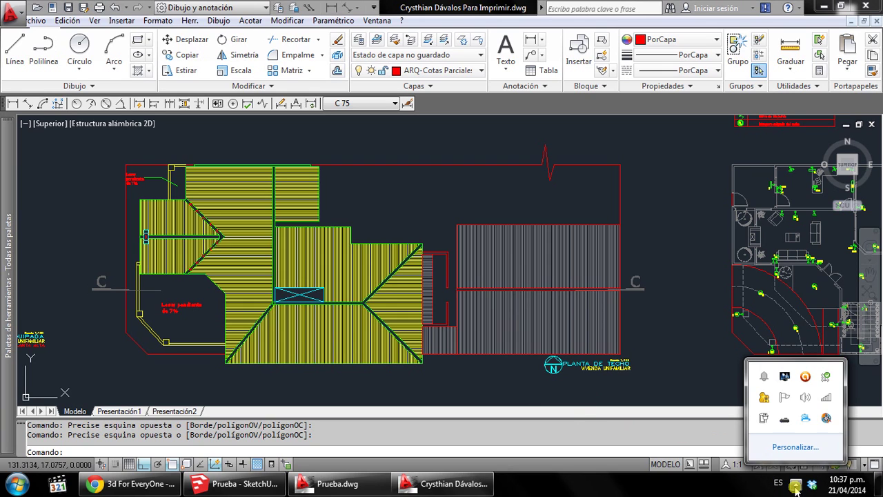
pyautogui.click(481, 395)
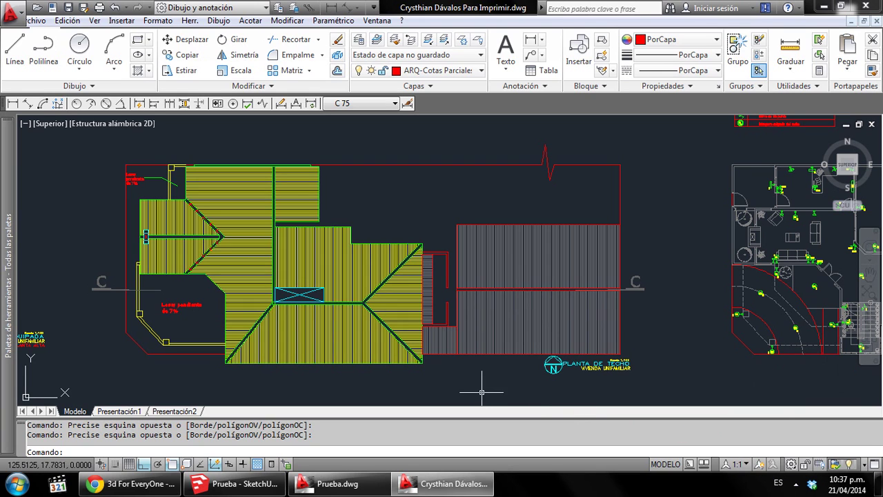
pyautogui.scroll(2, 276, 298)
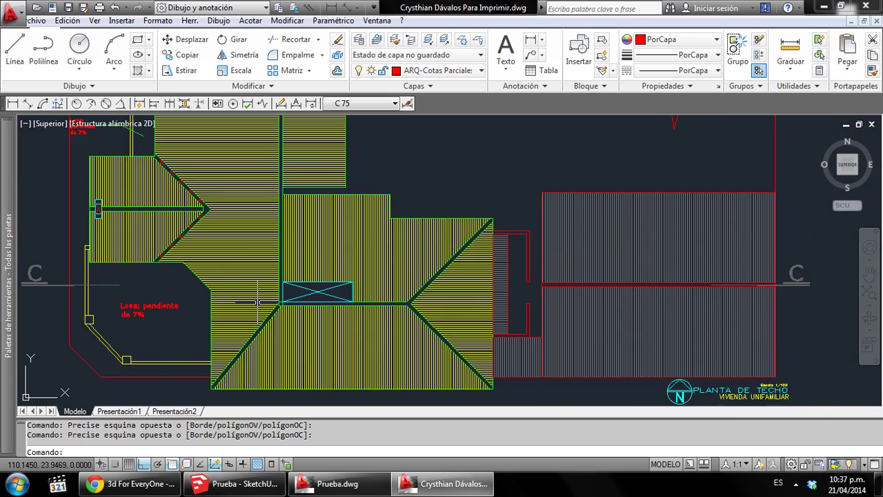
pyautogui.scroll(2, 297, 296)
pyautogui.scroll(3, 314, 293)
pyautogui.scroll(2, 319, 291)
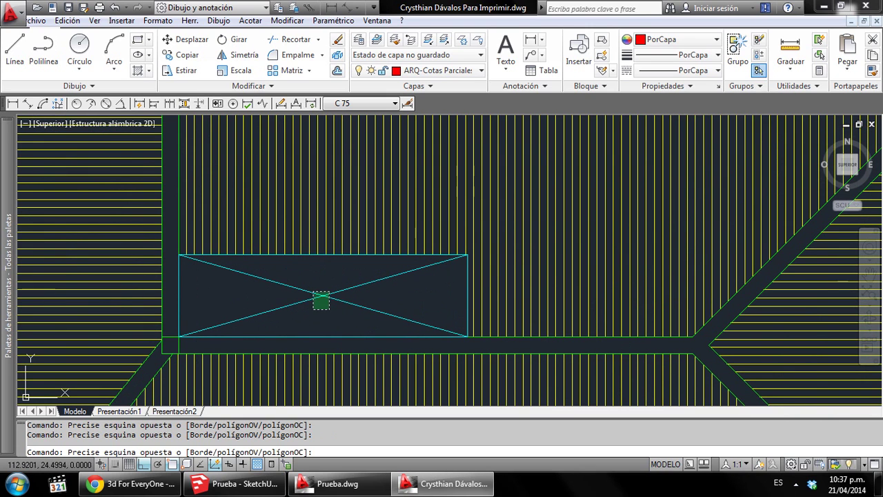
# Select the cyan crossed rectangle on the roof and check its colour list without changing it
pyautogui.click(317, 298)
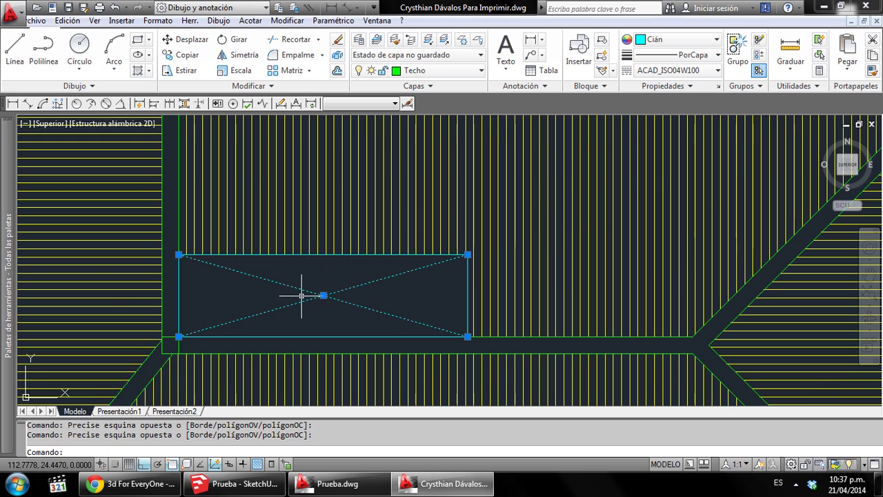
pyautogui.scroll(3, 300, 296)
pyautogui.scroll(-6, 301, 297)
pyautogui.scroll(1, 302, 297)
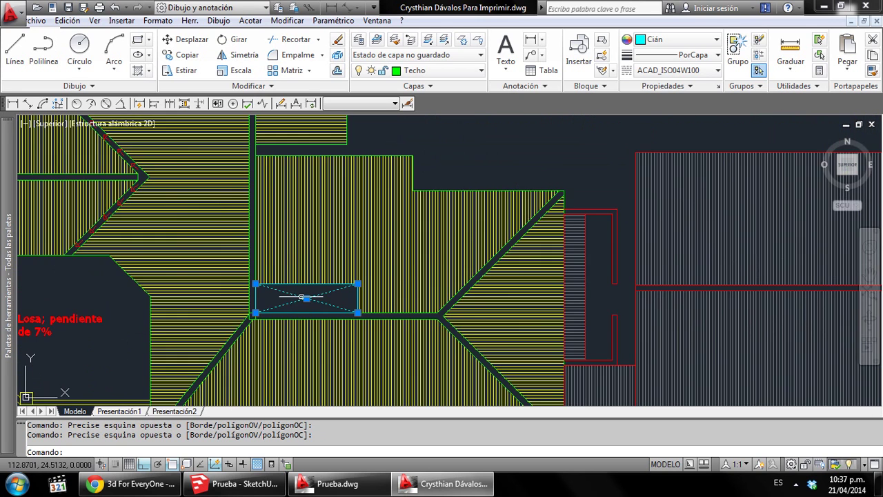
pyautogui.scroll(3, 302, 297)
pyautogui.scroll(3, 303, 298)
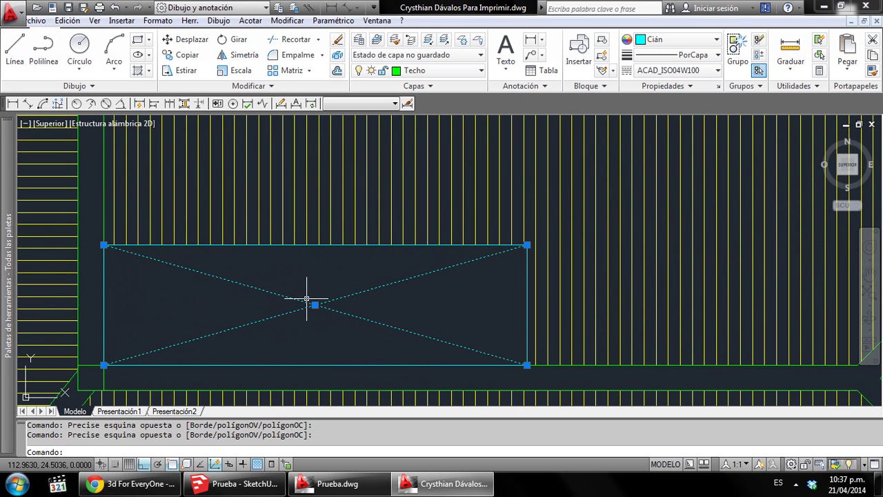
pyautogui.scroll(-2, 310, 300)
pyautogui.scroll(-4, 310, 300)
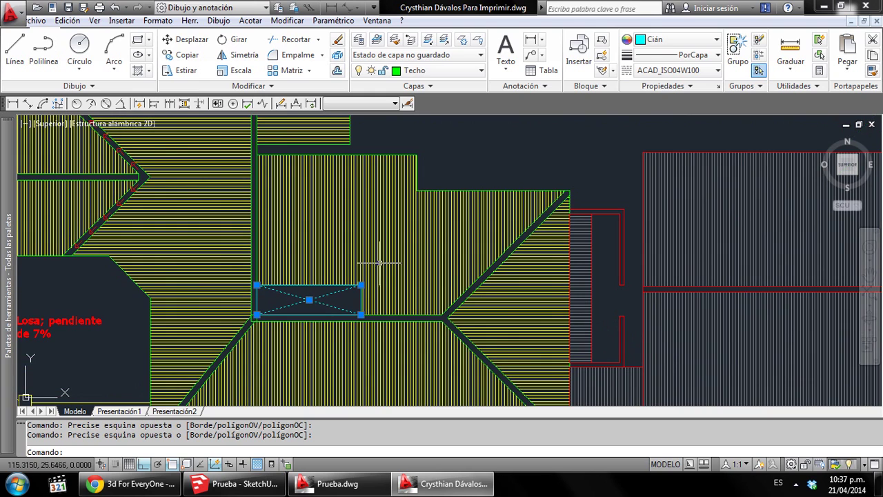
pyautogui.click(655, 39)
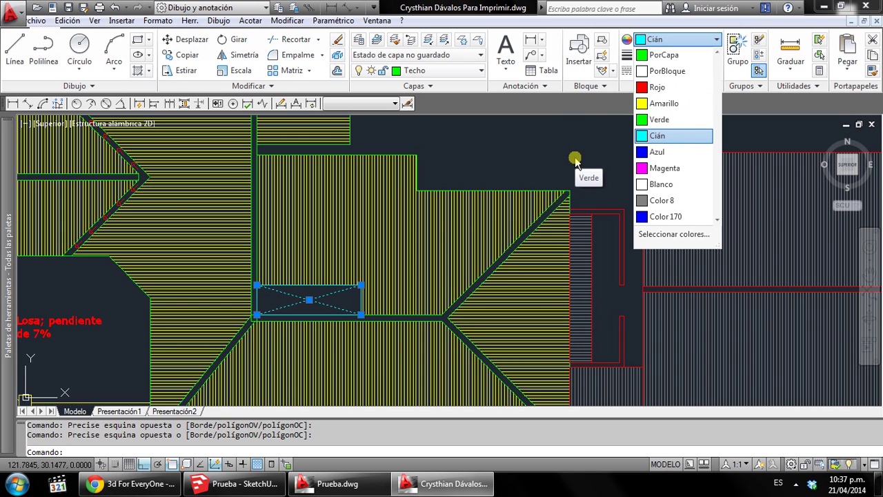
pyautogui.press('Escape')
# Pan across the plans to view the roof corner, Planta alta Acotada and Detalle de Piscina sheets
pyautogui.scroll(-3, 573, 159)
pyautogui.scroll(-2, 524, 207)
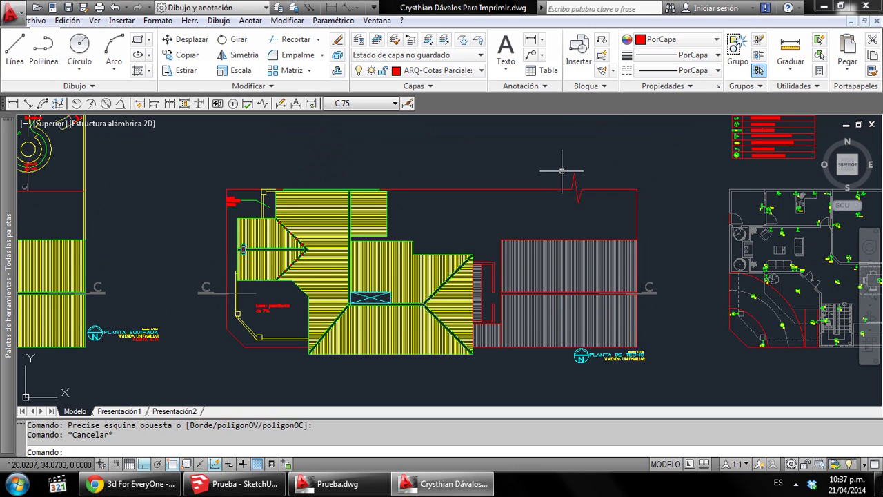
pyautogui.scroll(-3, 562, 170)
pyautogui.moveTo(563, 170); pyautogui.dragTo(337, 281, button='middle')
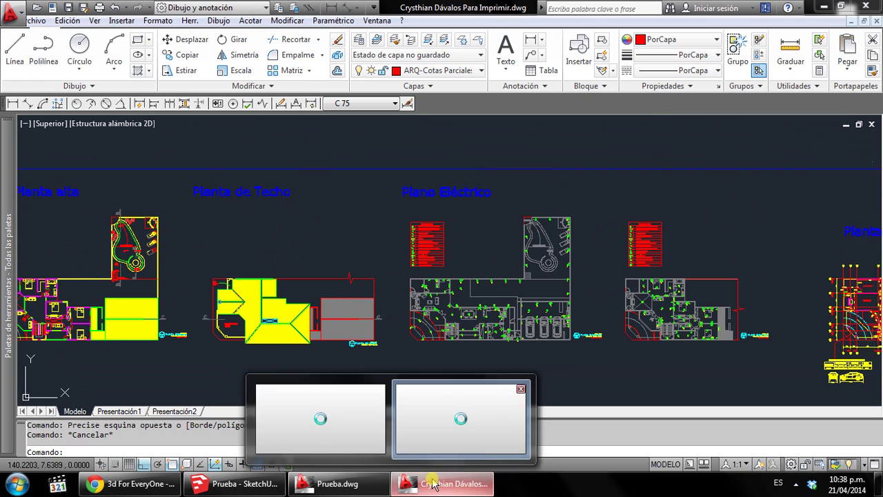
pyautogui.click(629, 331)
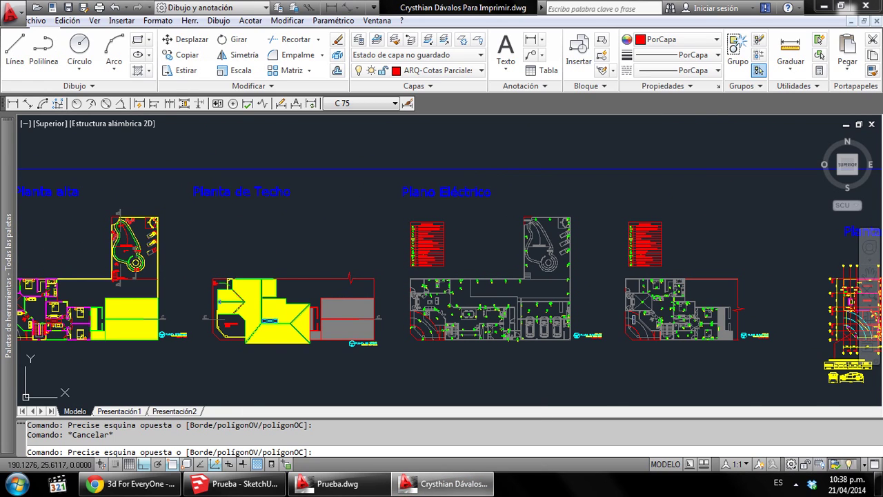
pyautogui.scroll(5, 629, 335)
pyautogui.press('Escape')
pyautogui.scroll(-4, 343, 281)
pyautogui.moveTo(343, 282); pyautogui.dragTo(88, 280, button='middle')
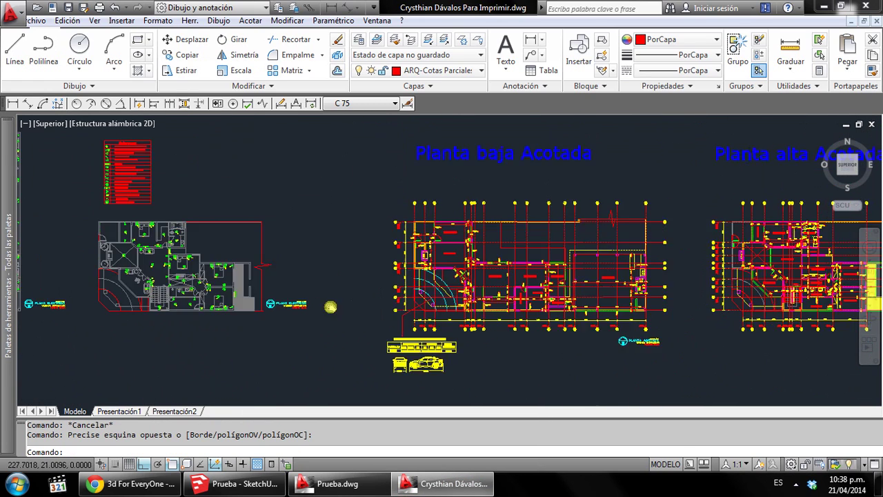
pyautogui.moveTo(732, 297); pyautogui.dragTo(273, 298, button='middle')
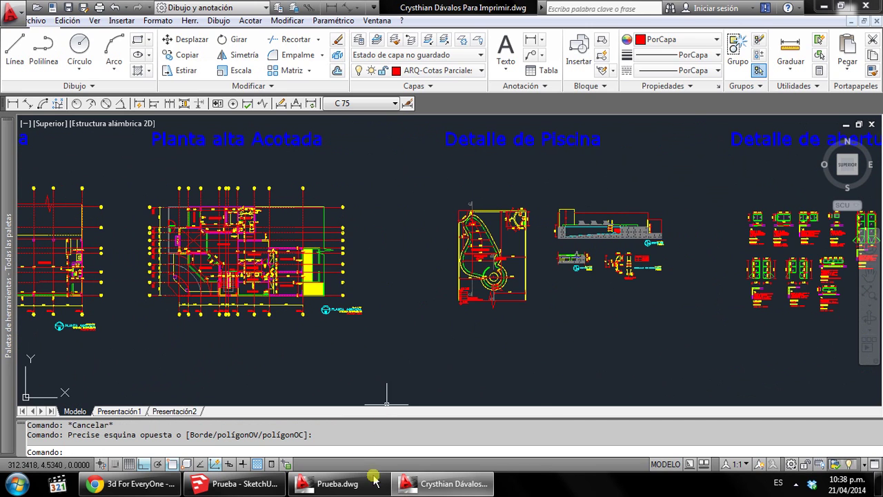
# Close the print-ready plans drawing, discarding unsaved changes
pyautogui.rightClick(435, 483)
pyautogui.click(867, 128)
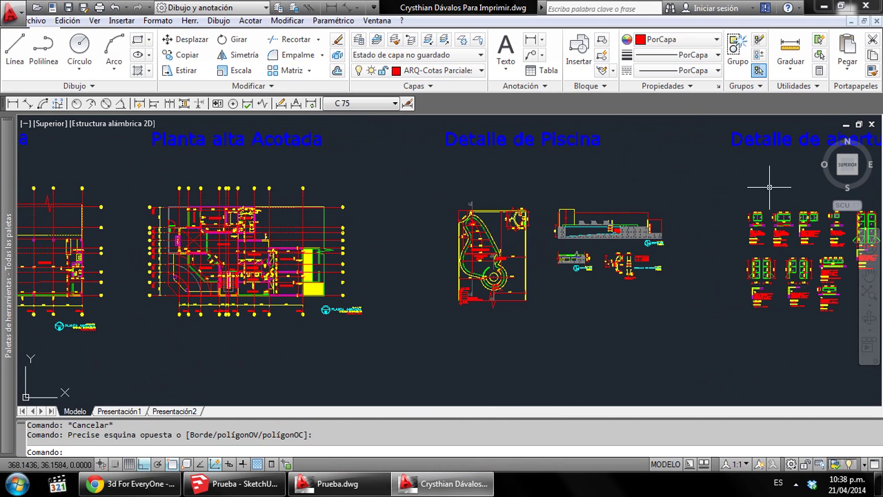
pyautogui.click(872, 126)
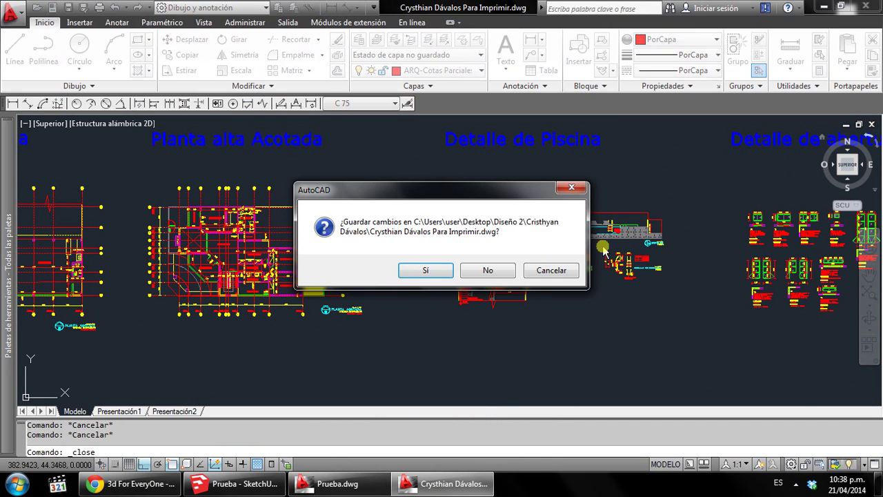
pyautogui.click(497, 272)
# Glance at the AutoCAD bedroom floor plan, then minimize AutoCAD to return to the house model
pyautogui.click(257, 488)
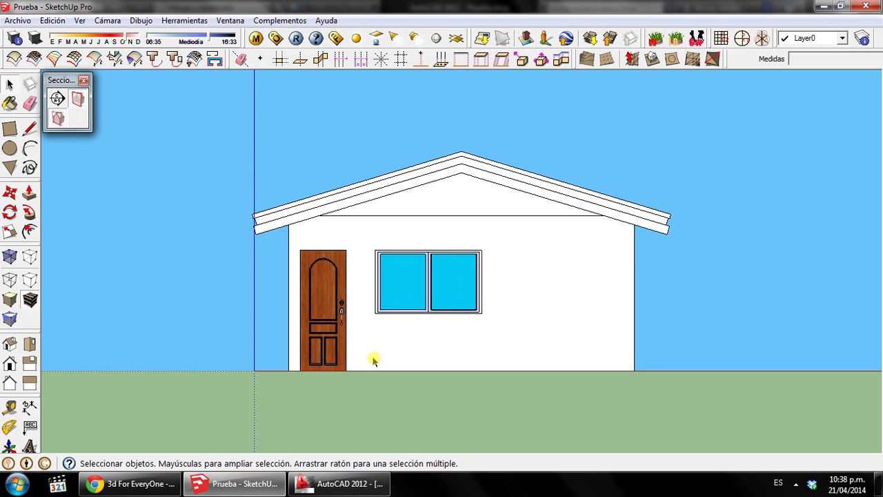
pyautogui.scroll(2, 476, 256)
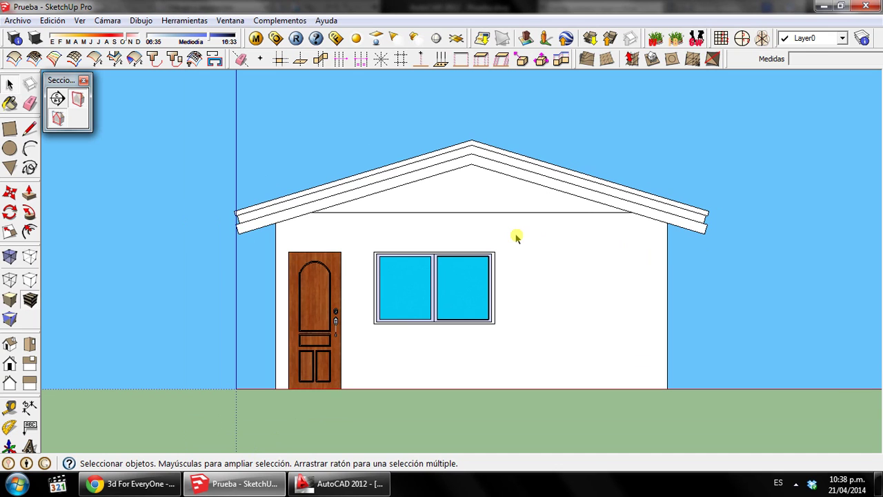
pyautogui.click(338, 484)
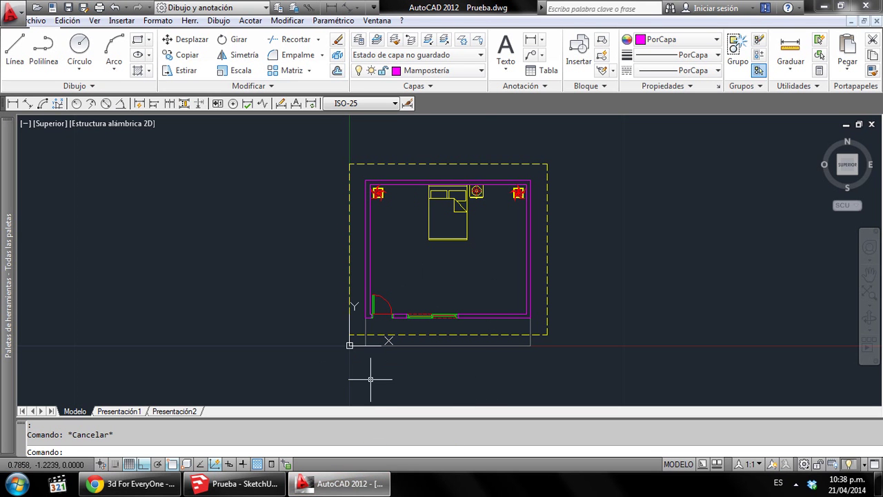
pyautogui.scroll(2, 434, 338)
pyautogui.click(382, 485)
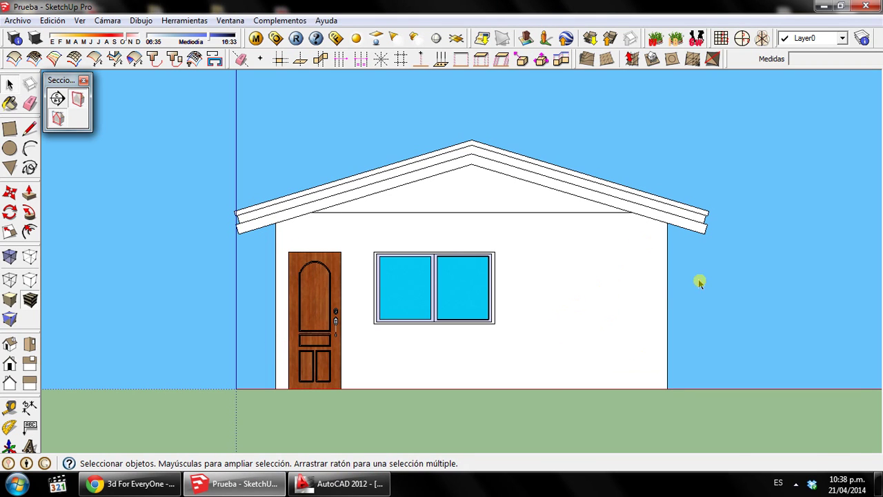
# Select the house's front wall, clear the selection, and zoom the elevation slightly
pyautogui.click(274, 245)
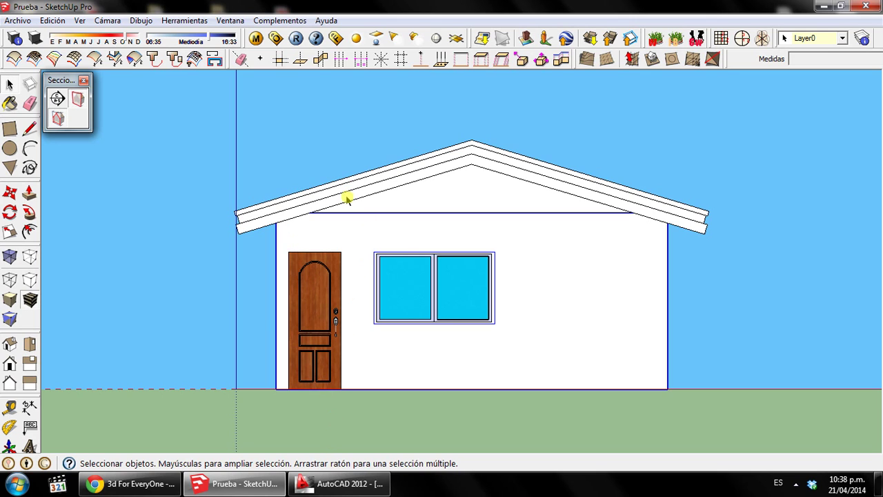
pyautogui.click(203, 259)
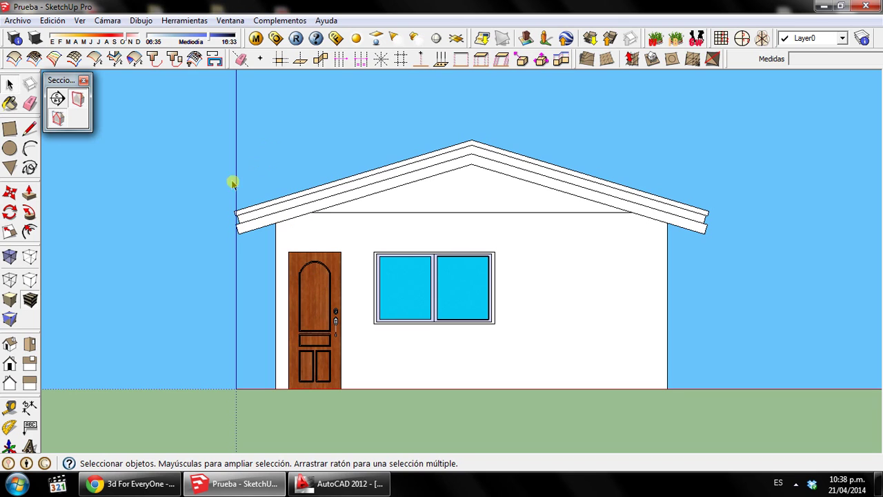
pyautogui.scroll(-1, 357, 188)
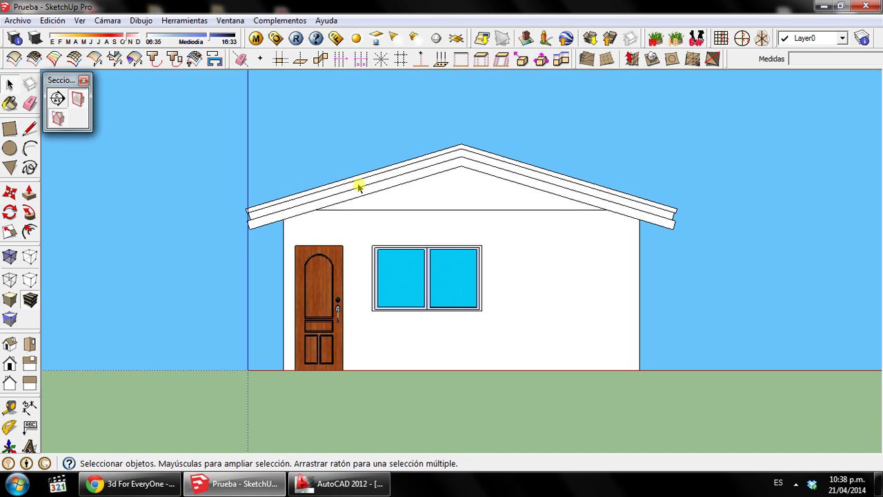
pyautogui.scroll(1, 414, 188)
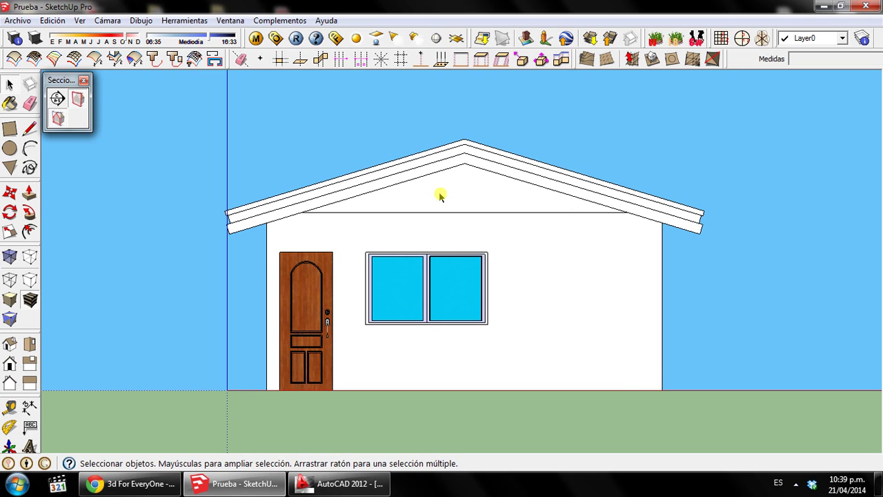
# Toggle between the AutoCAD bedroom plan and the SketchUp house model to compare them
pyautogui.click(235, 483)
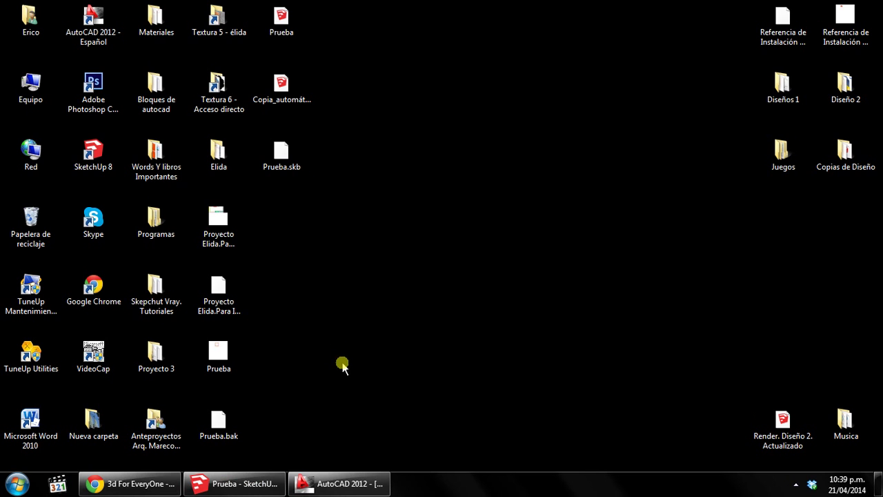
pyautogui.click(338, 483)
pyautogui.scroll(3, 354, 331)
pyautogui.scroll(-6, 400, 331)
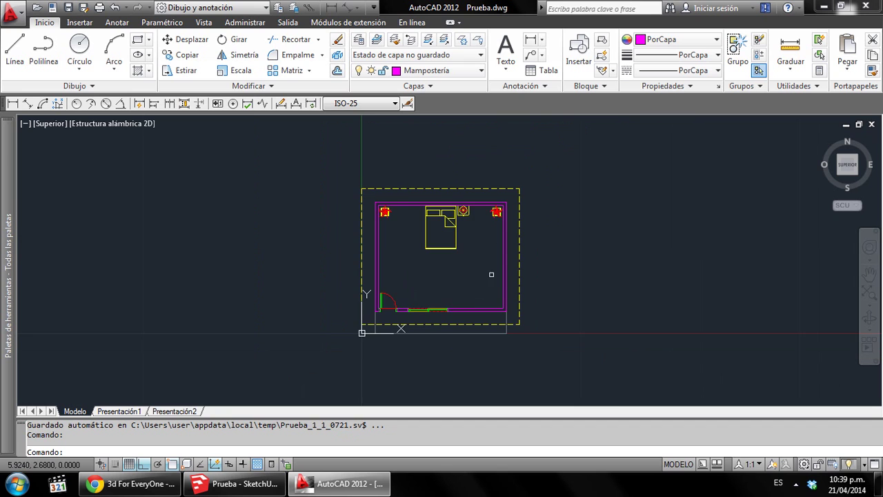
pyautogui.scroll(2, 511, 194)
pyautogui.click(258, 483)
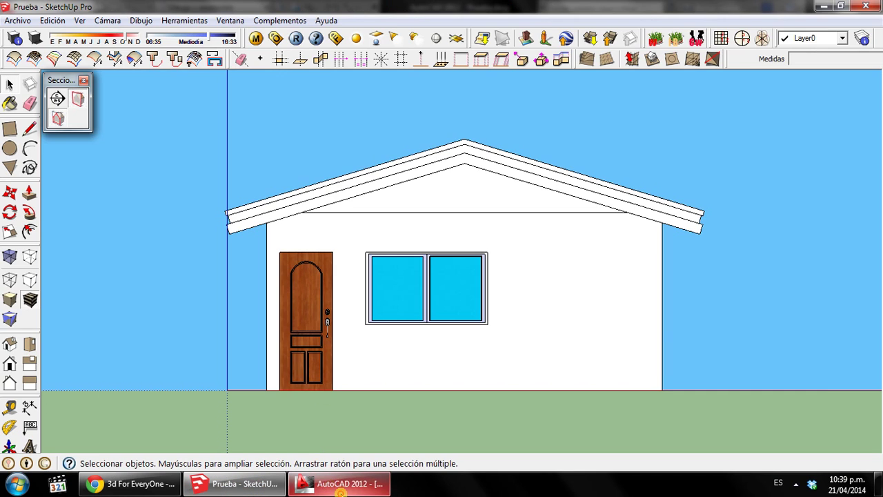
pyautogui.click(317, 483)
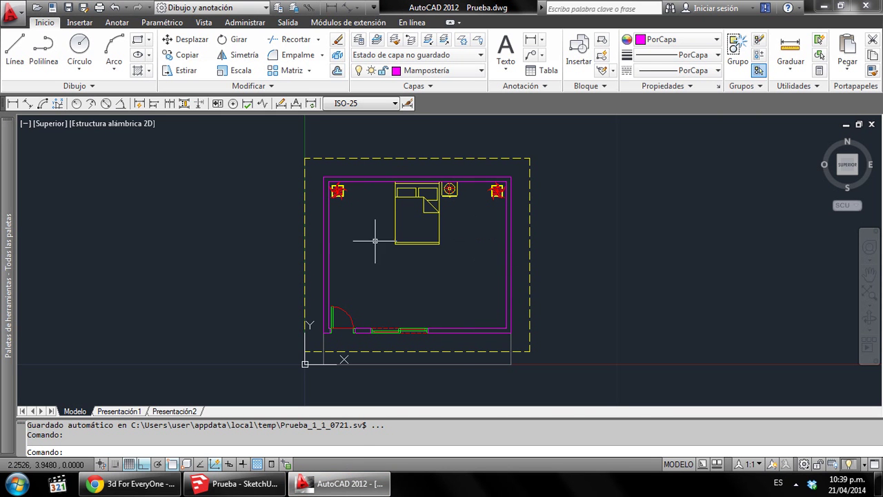
# In SketchUp, orbit the house to look down onto the bedroom
pyautogui.click(341, 487)
pyautogui.moveTo(400, 262)
pyautogui.mouseDown(button='middle')
pyautogui.moveTo(380, 366)
pyautogui.moveTo(489, 171)
pyautogui.moveTo(517, 252)
pyautogui.moveTo(497, 211)
pyautogui.moveTo(476, 336)
pyautogui.moveTo(483, 315)
pyautogui.mouseUp(button='middle')
pyautogui.scroll(1, 560, 281)
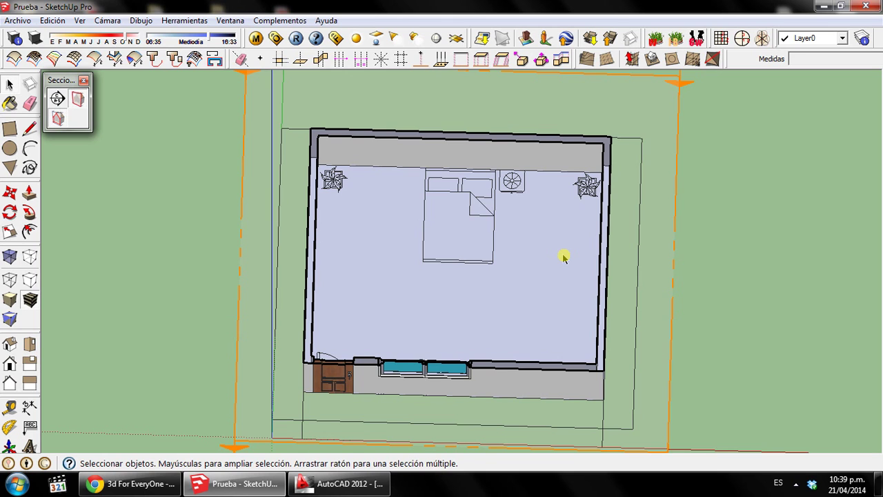
# Compare the SketchUp bedroom with the AutoCAD plan, ending on Prueba.dwg zoomed out
pyautogui.scroll(-1, 607, 318)
pyautogui.scroll(2, 599, 338)
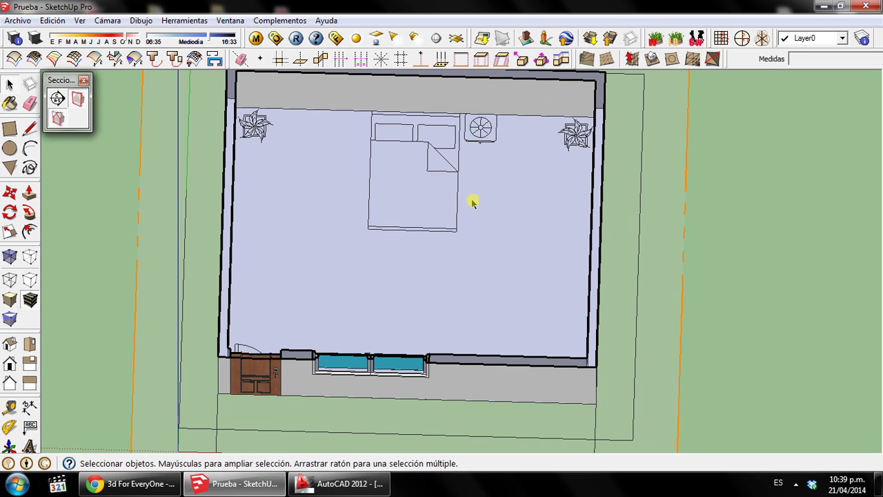
pyautogui.click(348, 483)
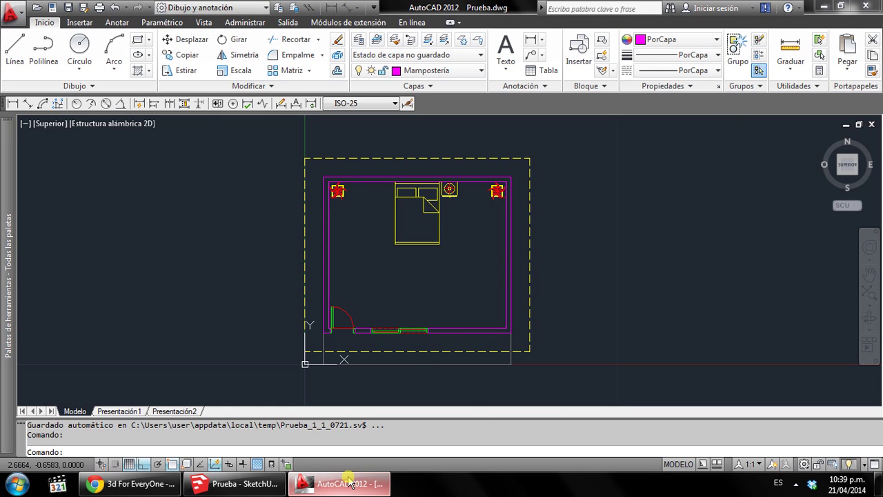
pyautogui.click(349, 482)
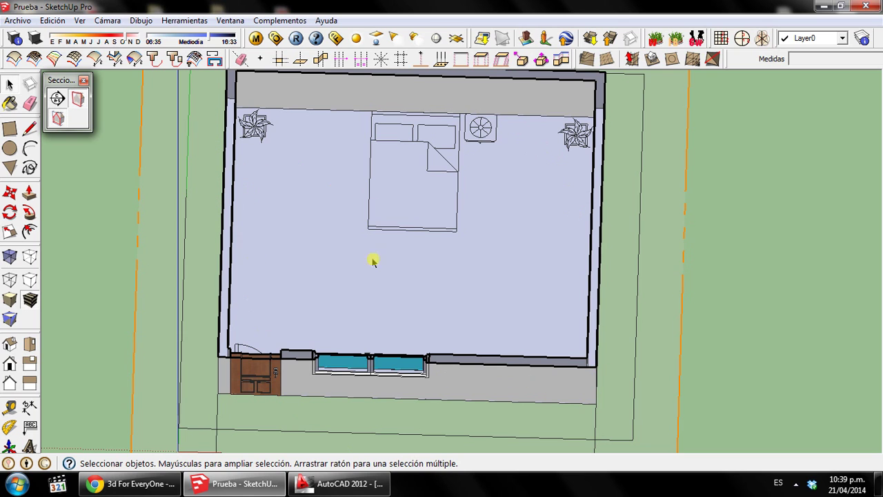
pyautogui.click(344, 486)
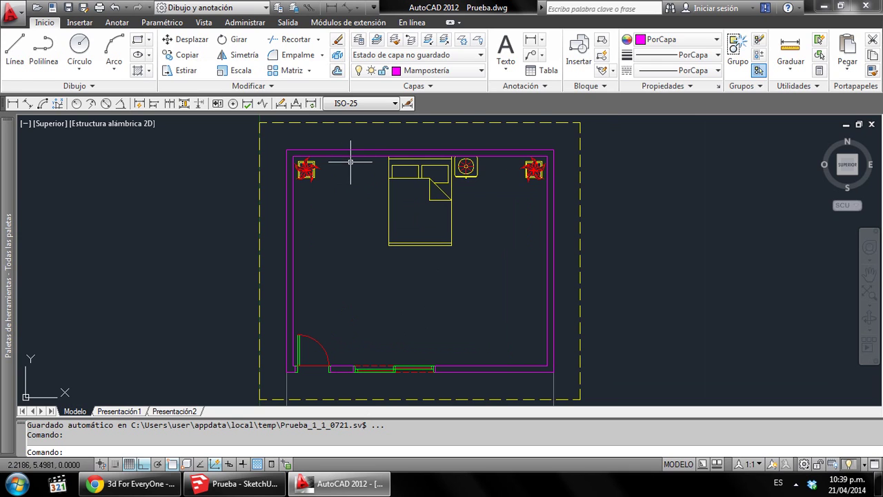
pyautogui.click(342, 483)
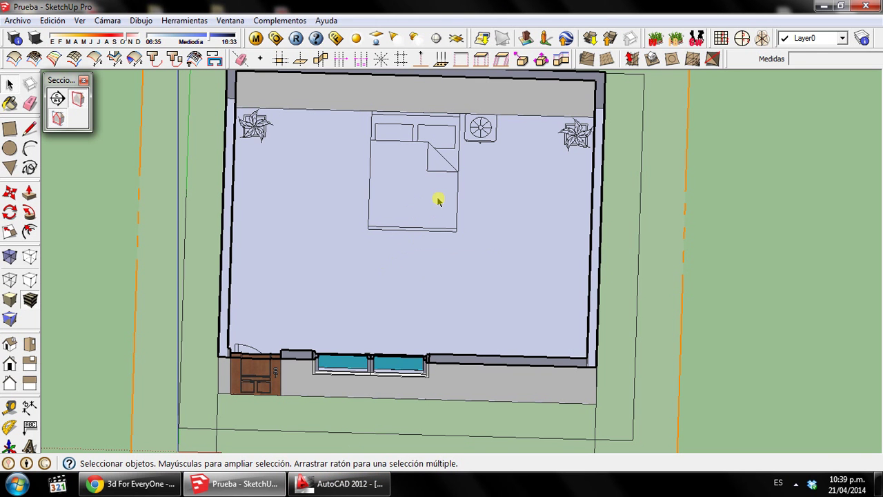
pyautogui.scroll(1, 261, 123)
pyautogui.scroll(1, 261, 122)
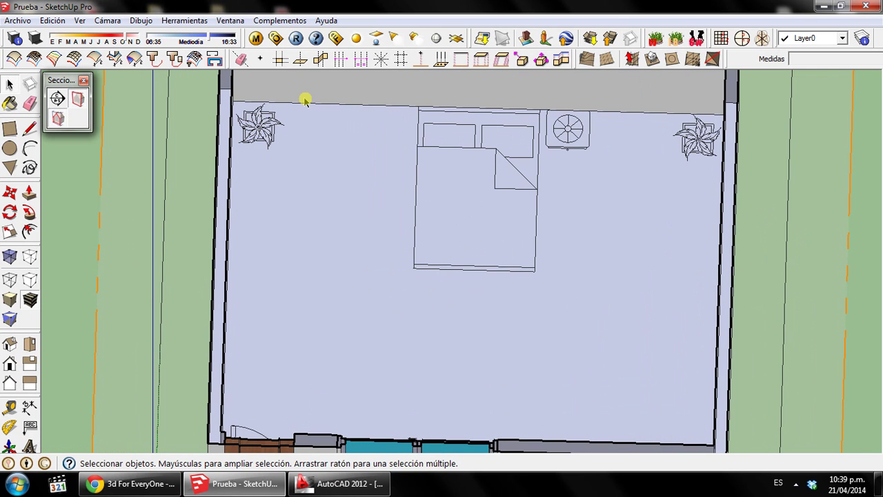
pyautogui.scroll(-1, 320, 114)
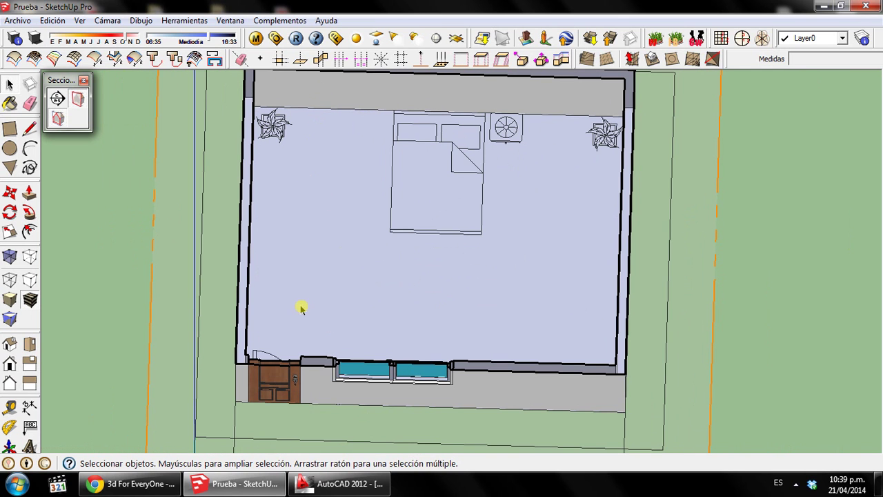
pyautogui.click(340, 483)
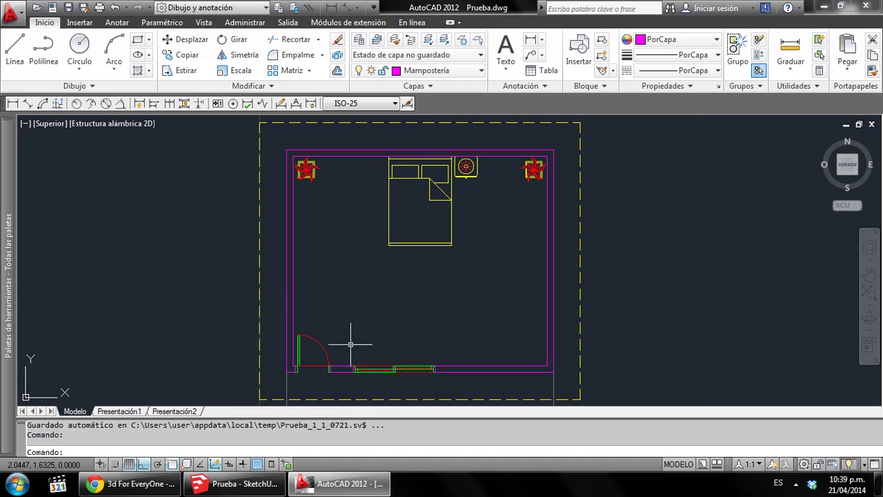
pyautogui.moveTo(340, 484)
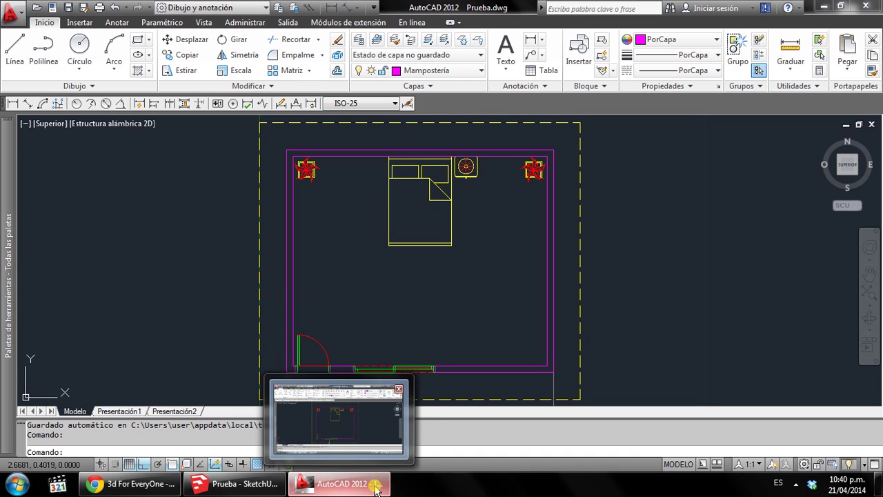
pyautogui.moveTo(466, 339); pyautogui.dragTo(461, 318)
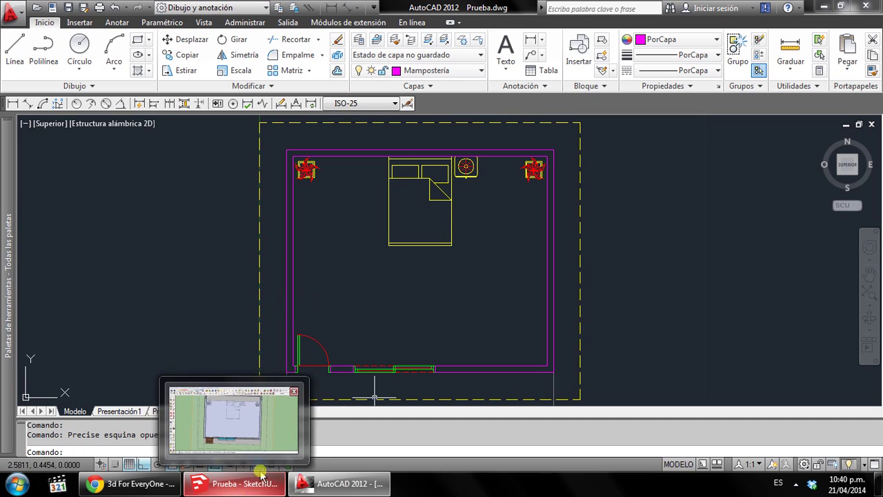
pyautogui.scroll(-3, 353, 263)
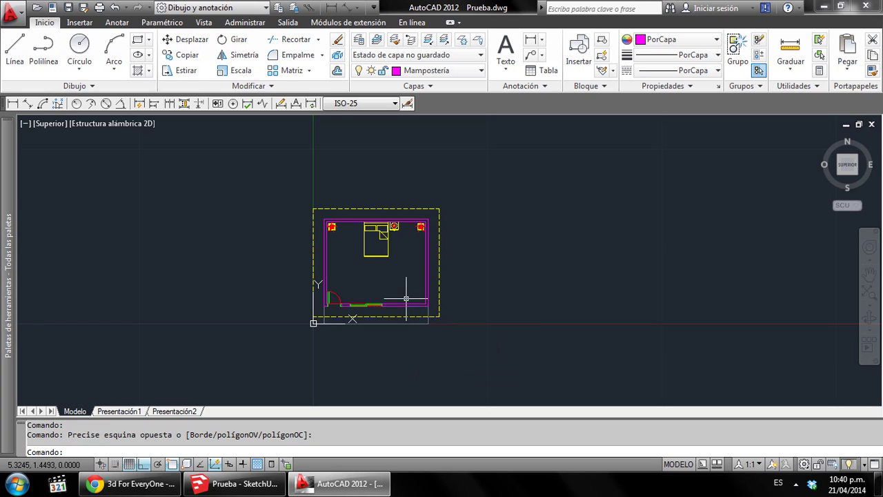
# Open the Seleccionar color dialog from the Properties panel's colour dropdown
pyautogui.click(676, 39)
pyautogui.click(666, 237)
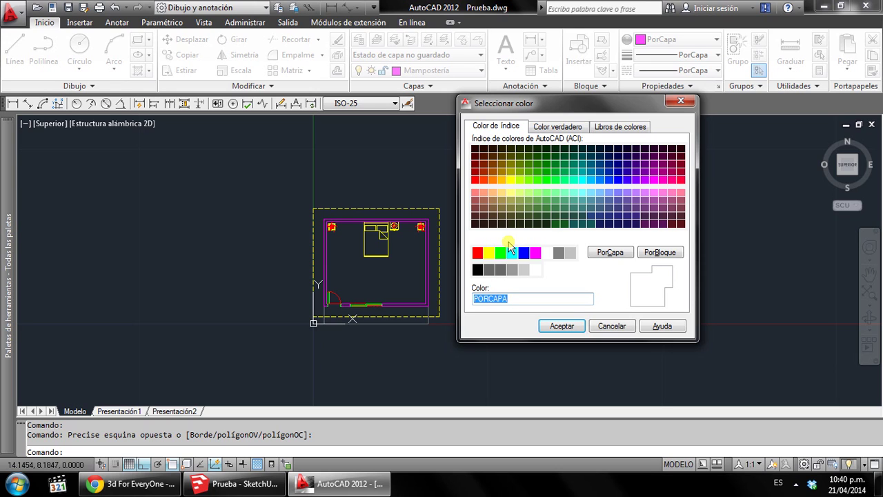
# Try index colours red (1), 10, 52, 50, 70 and blue 170
pyautogui.click(477, 253)
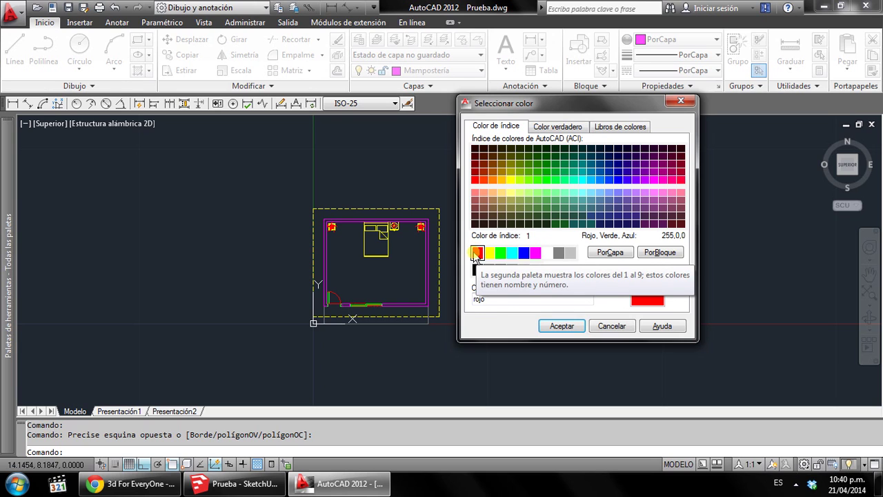
pyautogui.click(372, 289)
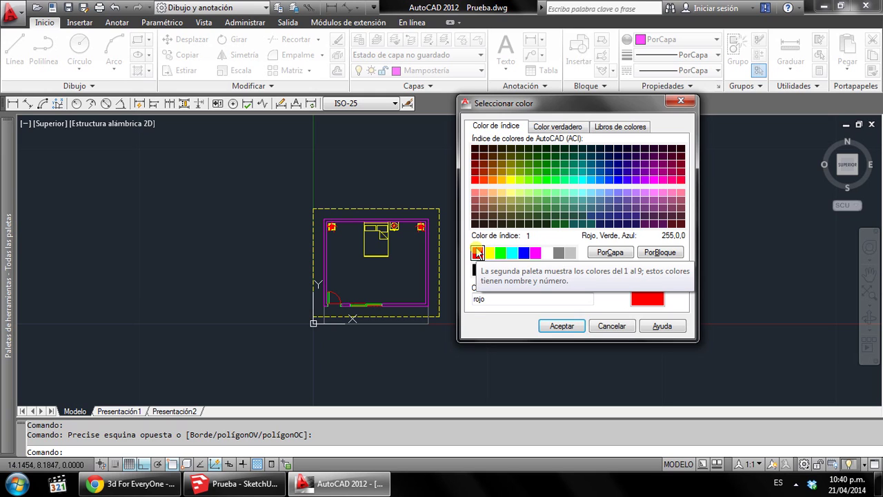
pyautogui.click(475, 181)
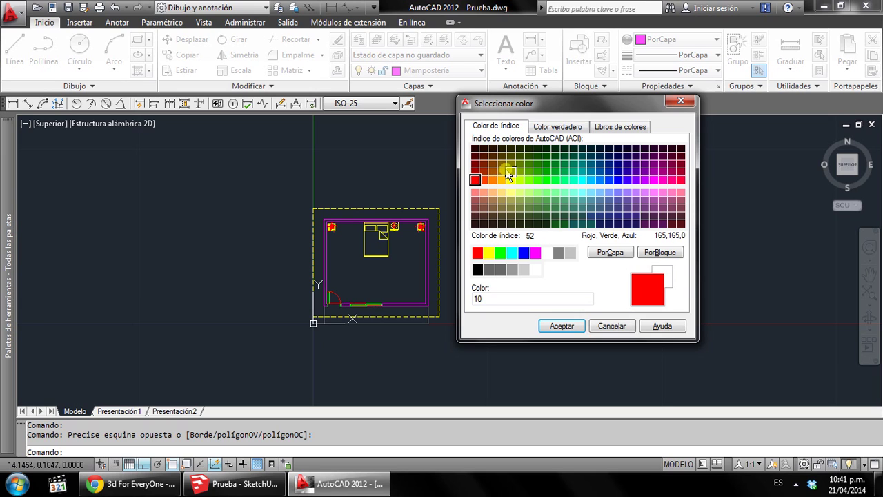
pyautogui.click(510, 174)
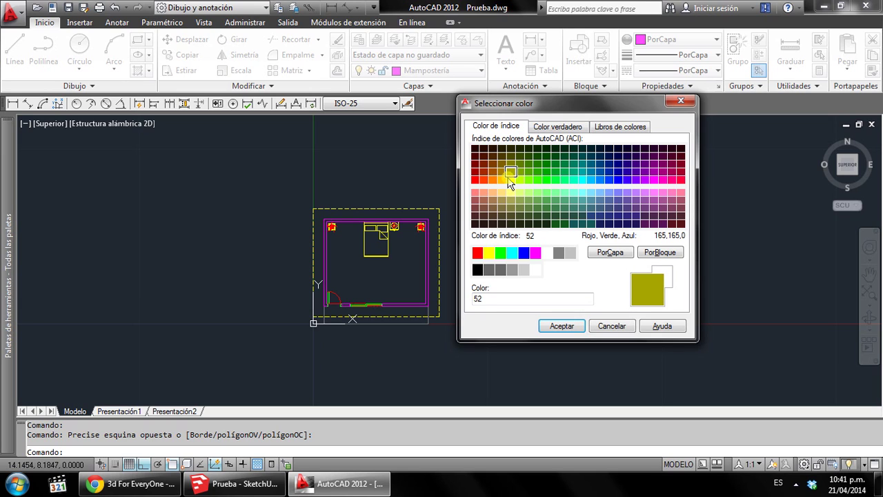
pyautogui.click(511, 181)
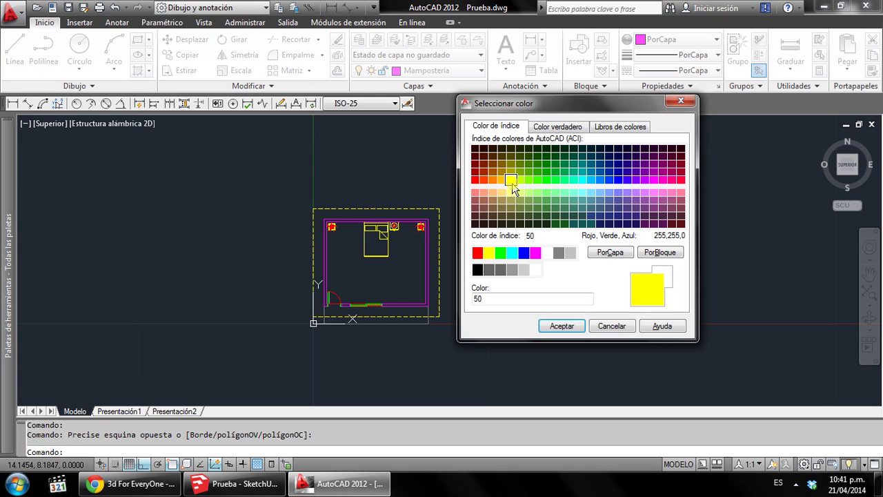
pyautogui.click(529, 181)
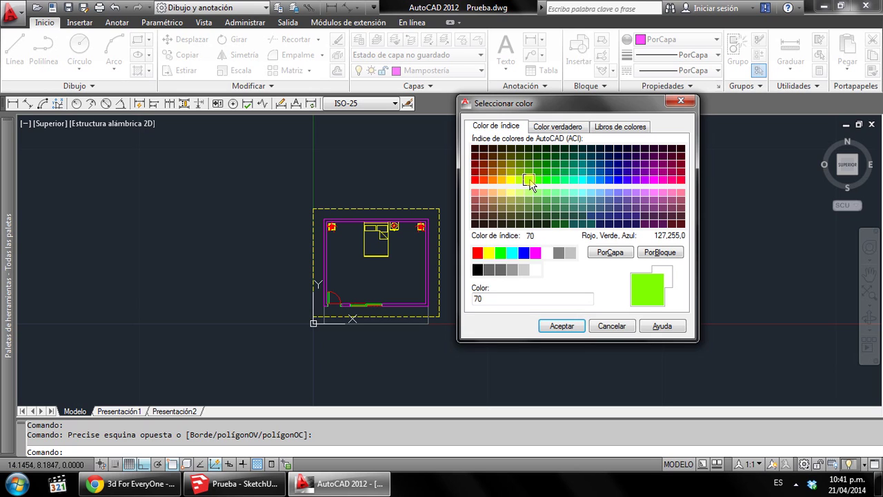
pyautogui.click(617, 182)
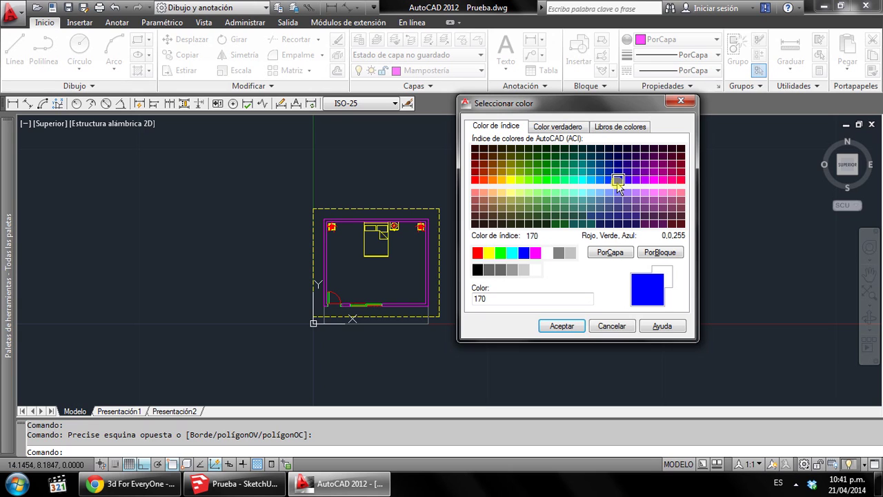
# Try greys 250 through 255 and white (7), then cancel without applying a colour
pyautogui.click(478, 270)
pyautogui.click(489, 270)
pyautogui.click(501, 270)
pyautogui.click(523, 270)
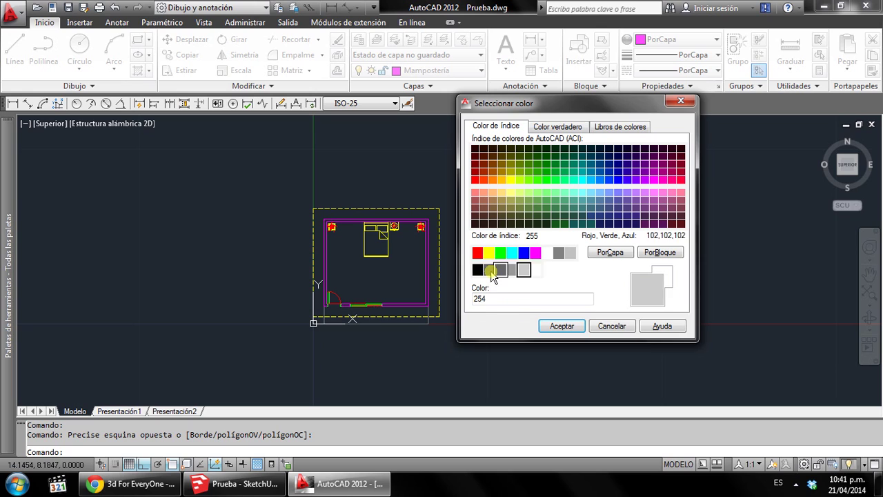
pyautogui.click(536, 272)
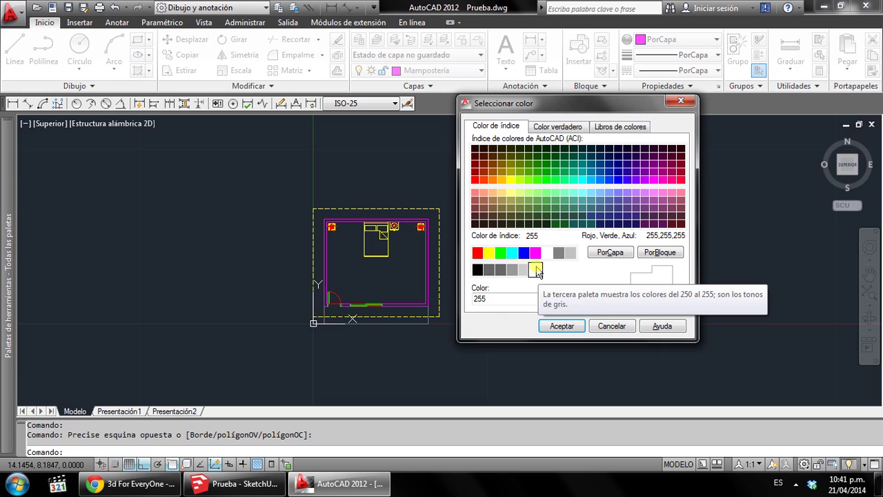
pyautogui.click(547, 252)
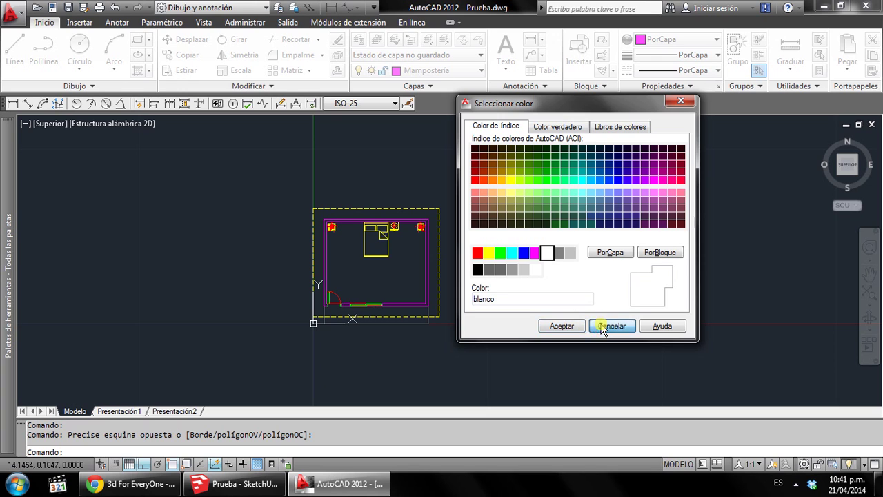
pyautogui.click(601, 326)
# Confirm Mampostería is the current layer and shift the room plan left
pyautogui.scroll(1, 335, 288)
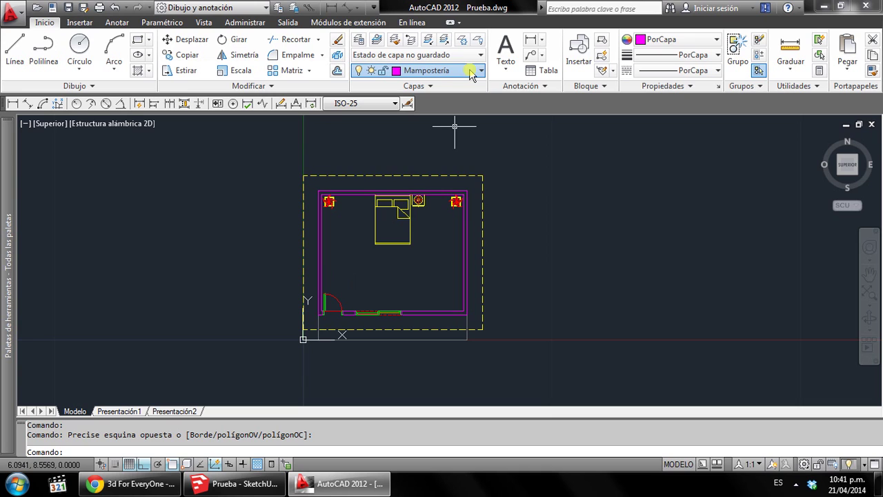
pyautogui.click(414, 71)
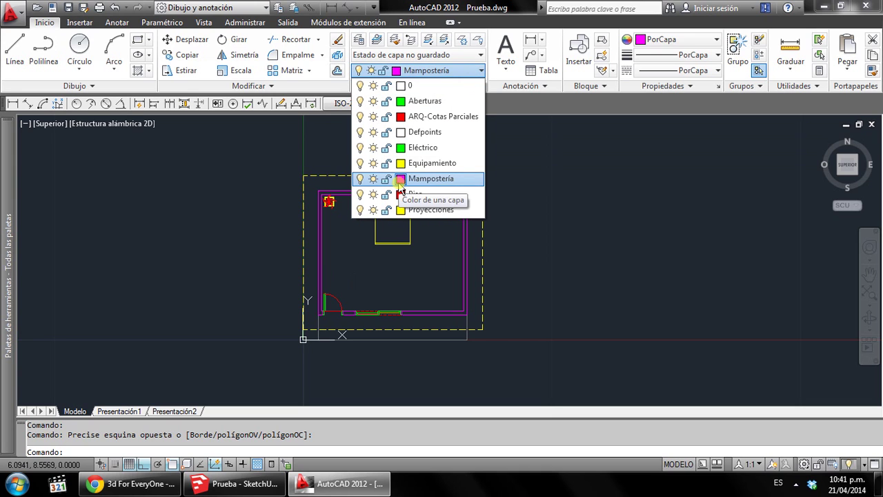
pyautogui.press('Escape')
pyautogui.scroll(3, 457, 231)
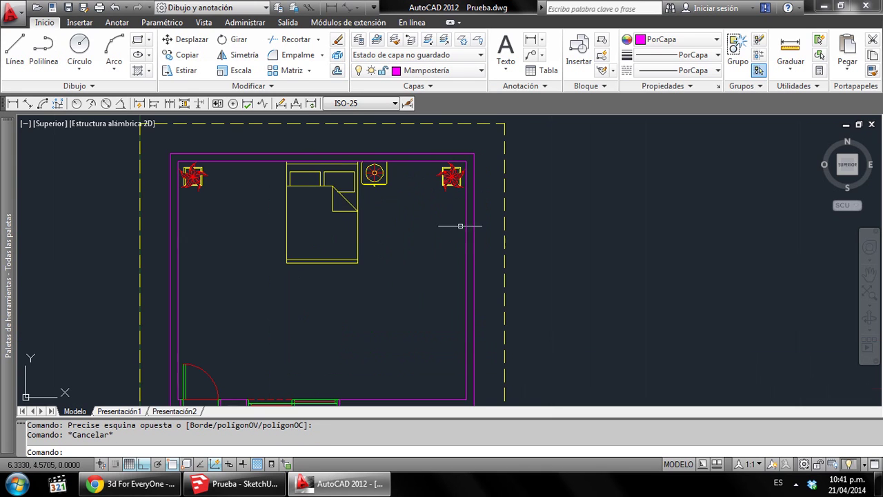
pyautogui.scroll(-3, 476, 207)
pyautogui.scroll(2, 478, 182)
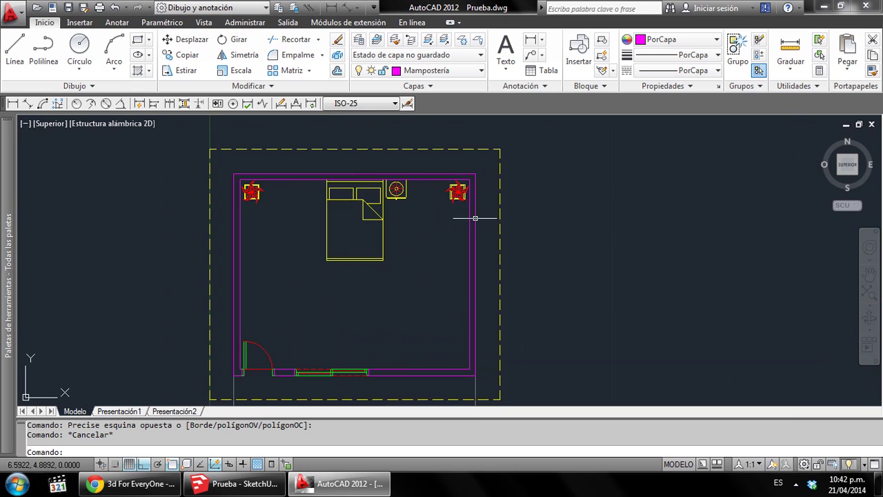
pyautogui.moveTo(442, 207); pyautogui.dragTo(329, 188, button='middle')
# From the wall's upper-right corner, draw lines 1 unit right, then 0.15 down
pyautogui.click(14, 48)
pyautogui.scroll(2, 414, 165)
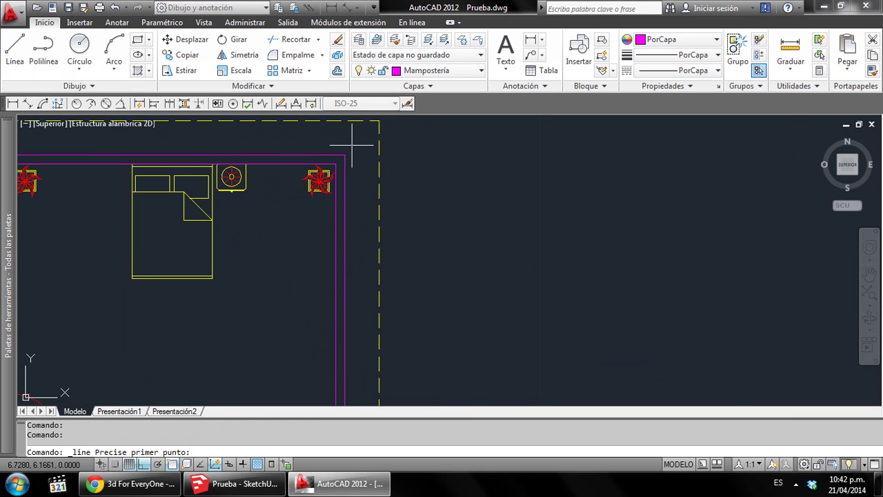
pyautogui.click(345, 154)
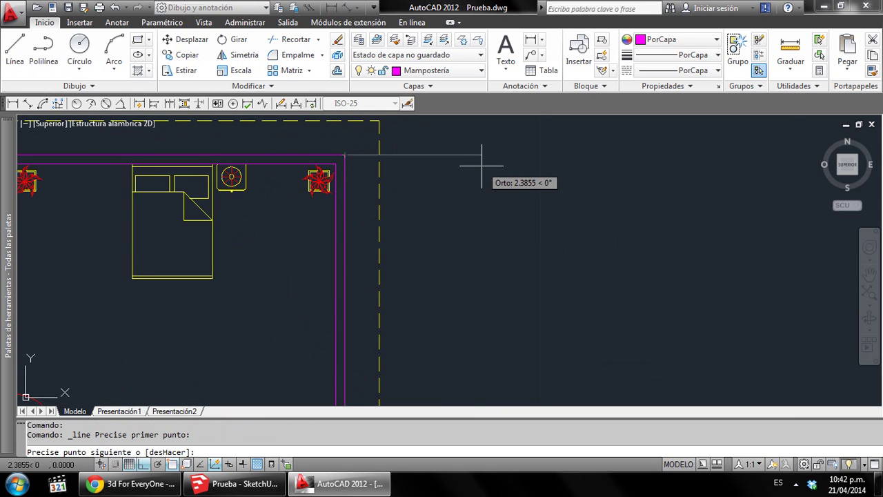
pyautogui.write('1')
pyautogui.press('Return')
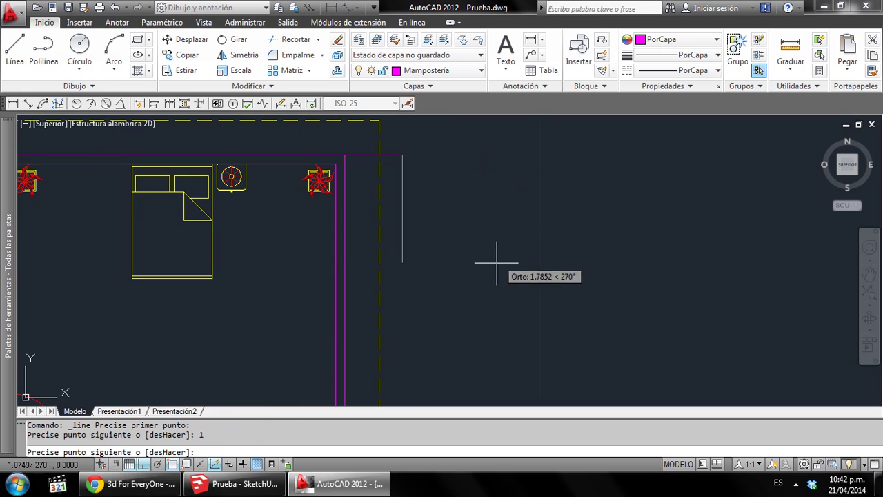
pyautogui.write('.15')
pyautogui.press('Return')
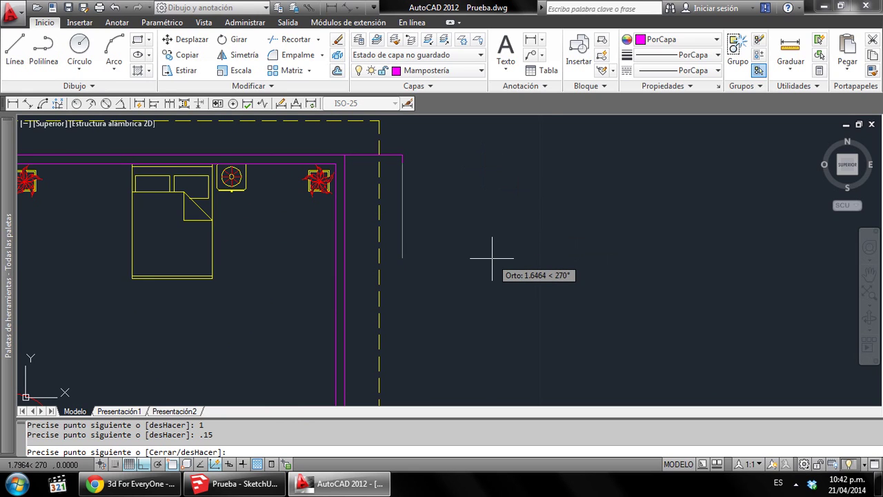
# End the LINE command and inspect the new stub at the top-right wall corner
pyautogui.scroll(3, 362, 171)
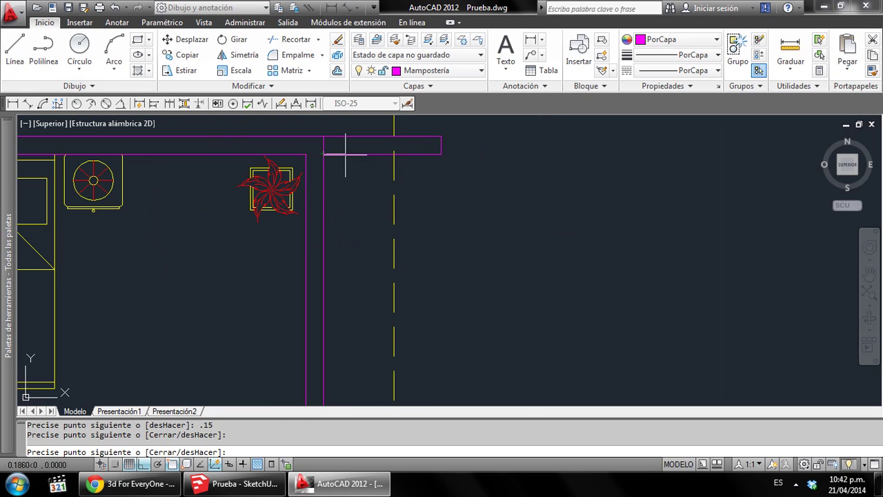
pyautogui.press('Escape')
pyautogui.moveTo(345, 154); pyautogui.dragTo(328, 243, button='middle')
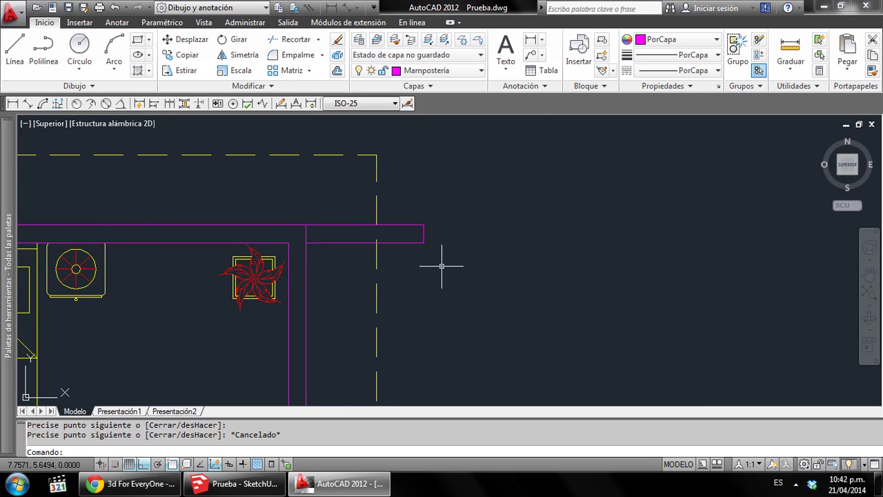
pyautogui.scroll(-5, 386, 197)
pyautogui.scroll(4, 366, 214)
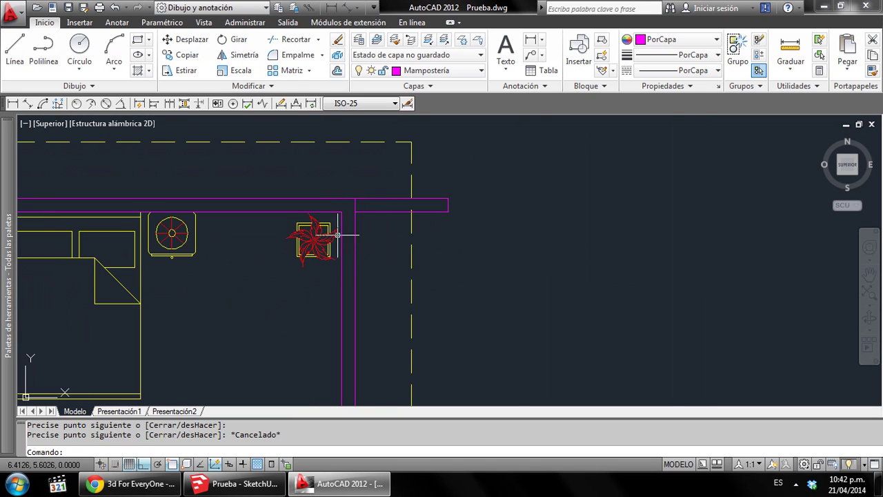
pyautogui.scroll(-3, 350, 280)
pyautogui.scroll(-3, 365, 262)
pyautogui.scroll(5, 450, 158)
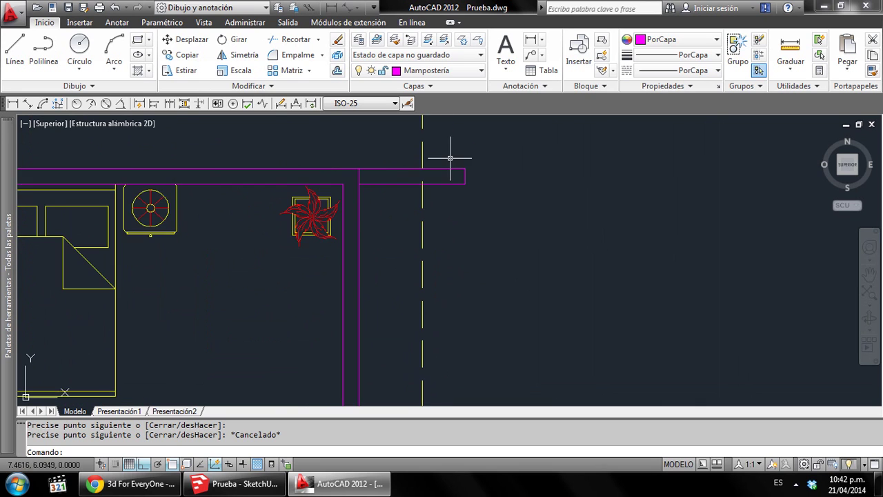
pyautogui.scroll(2, 450, 158)
# Crossing-select the small wall rectangle, set its colour to Verde, and clear the selection
pyautogui.click(513, 208)
pyautogui.click(453, 154)
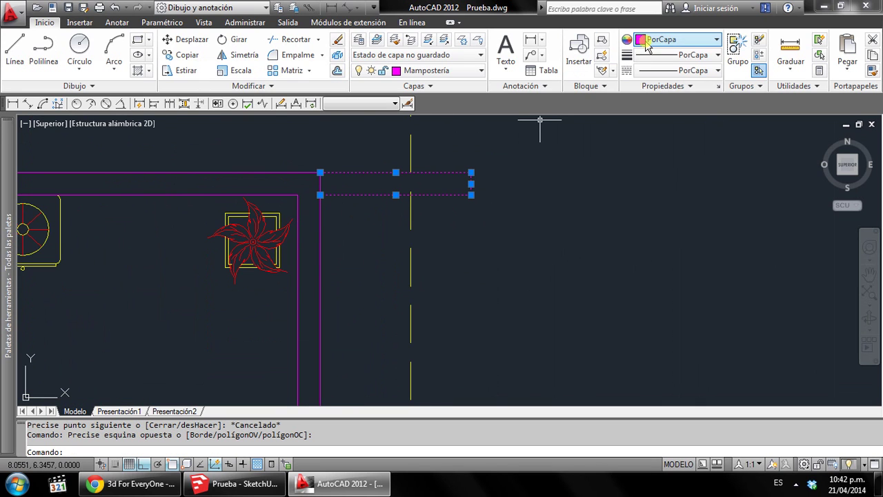
pyautogui.click(690, 39)
pyautogui.click(667, 121)
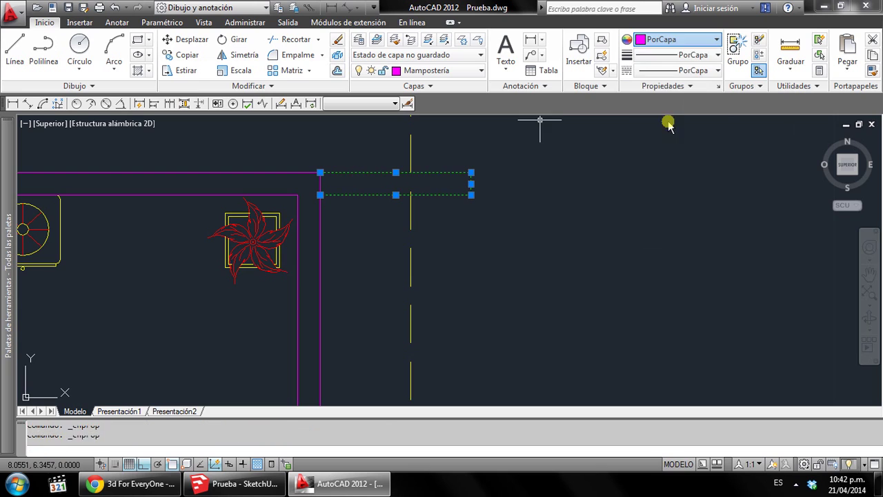
pyautogui.scroll(-1, 575, 172)
pyautogui.scroll(-1, 575, 172)
pyautogui.press('Escape')
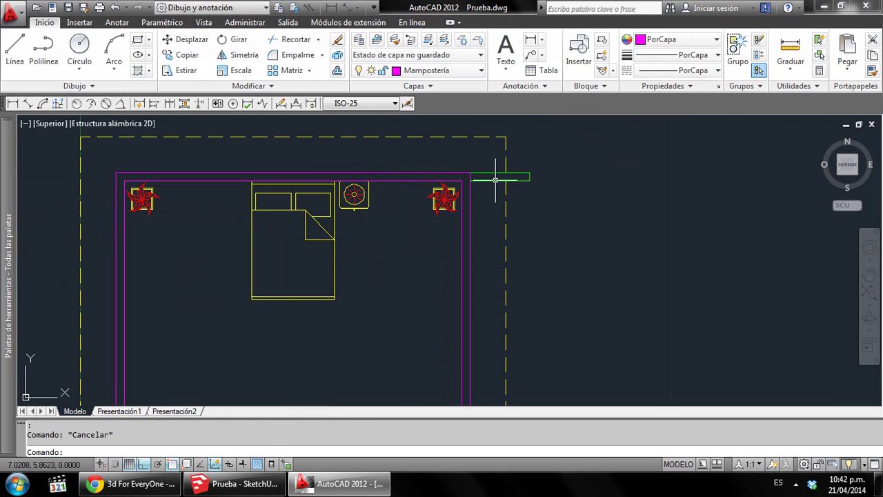
# Zoom out to the whole room and dismiss the tray popup
pyautogui.scroll(3, 467, 176)
pyautogui.scroll(3, 483, 178)
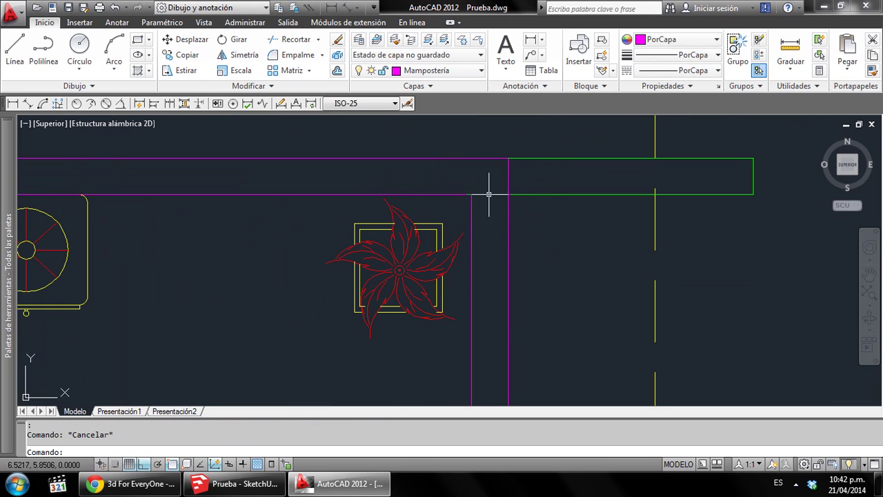
pyautogui.scroll(-2, 600, 189)
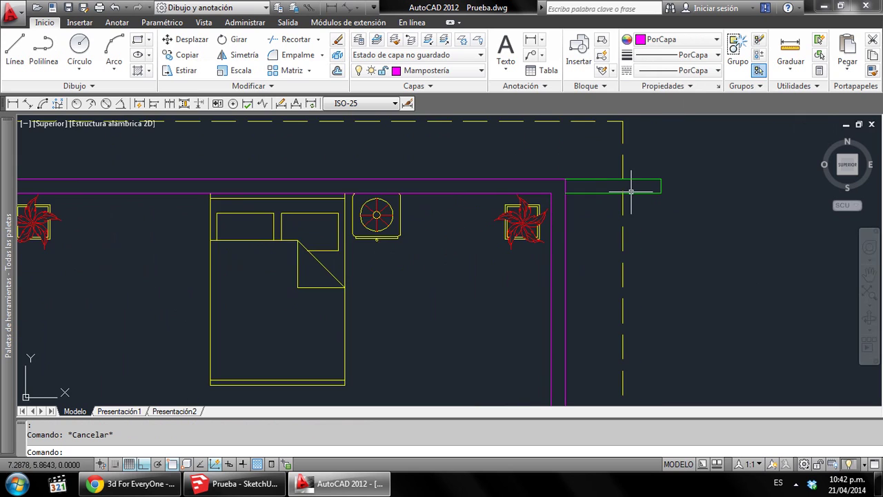
pyautogui.scroll(1, 630, 191)
pyautogui.scroll(1, 572, 227)
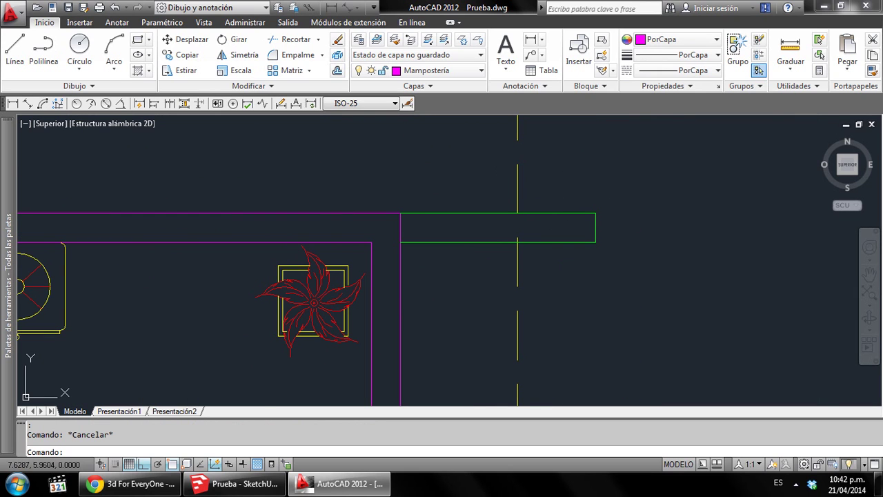
pyautogui.scroll(-2, 590, 187)
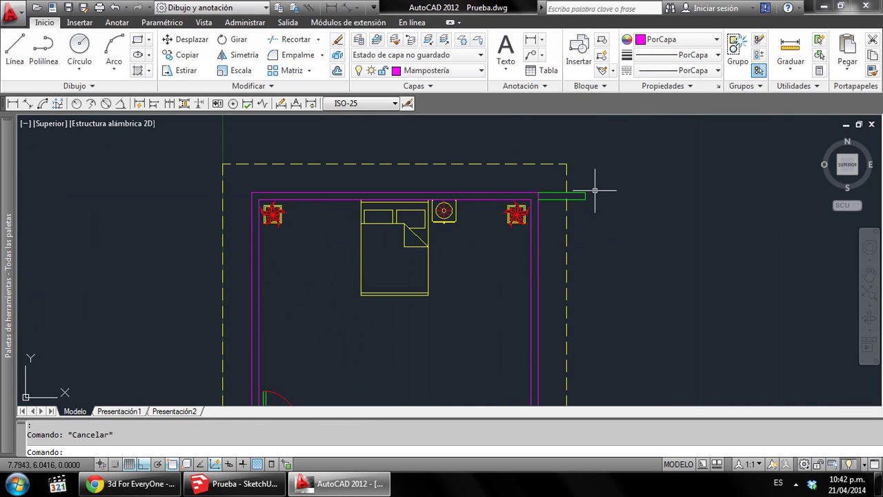
pyautogui.scroll(-2, 595, 190)
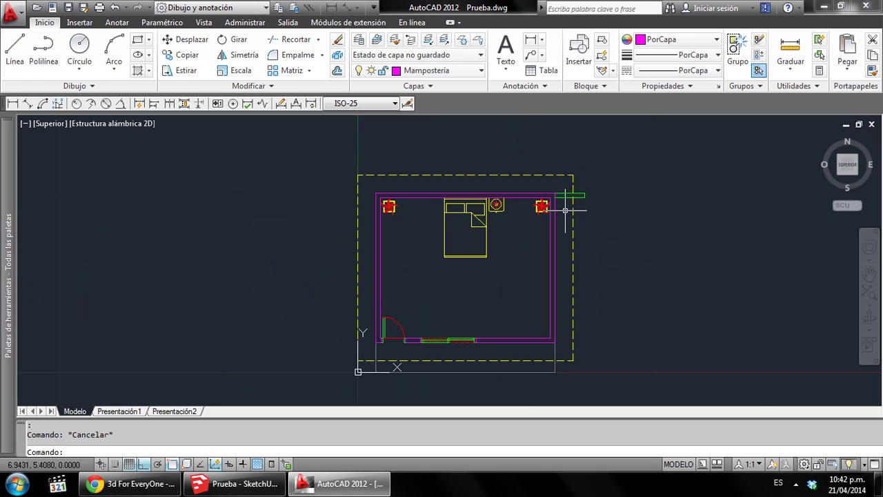
pyautogui.click(795, 483)
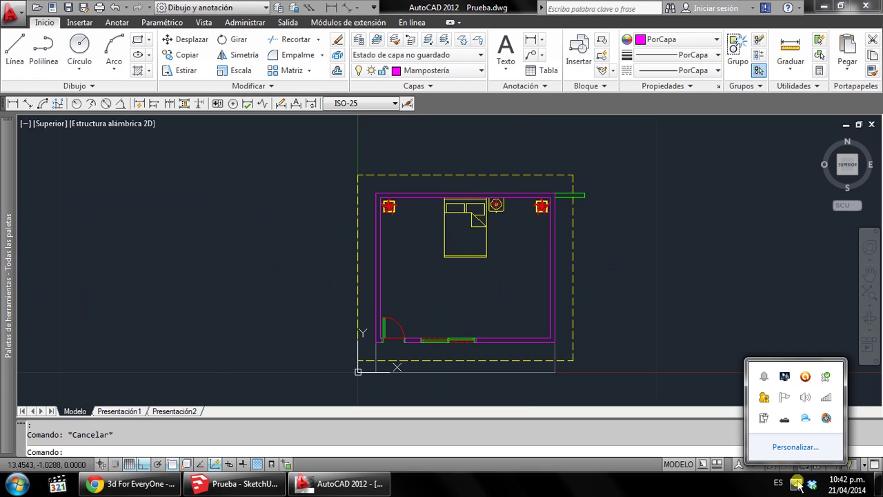
pyautogui.click(642, 351)
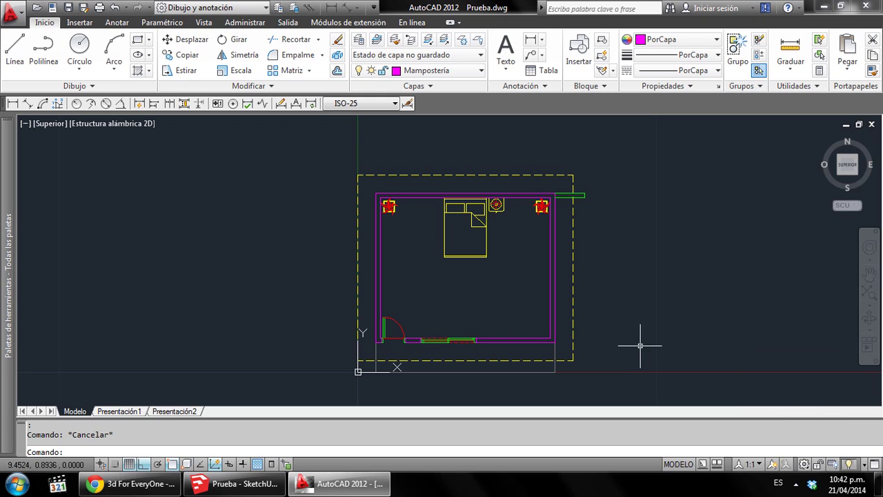
# Open the Plot dialog and review the plot style tables, keeping Esc1-75.ctb selected
pyautogui.click(97, 10)
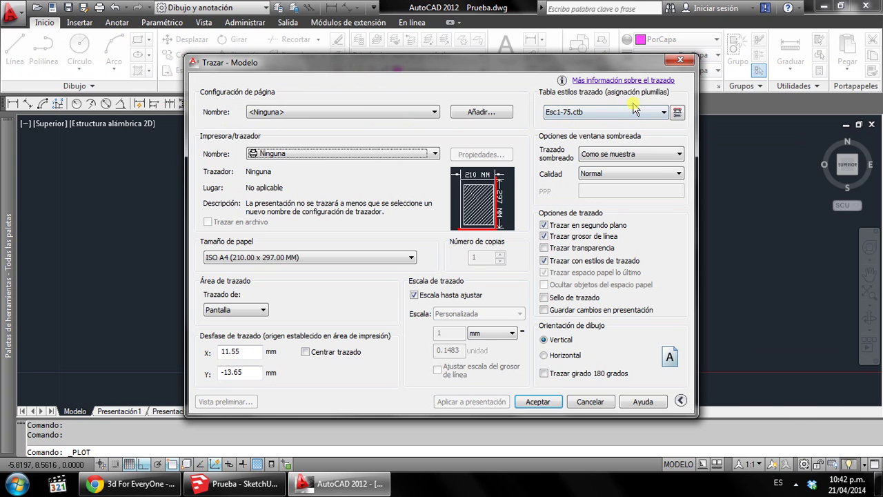
pyautogui.click(661, 113)
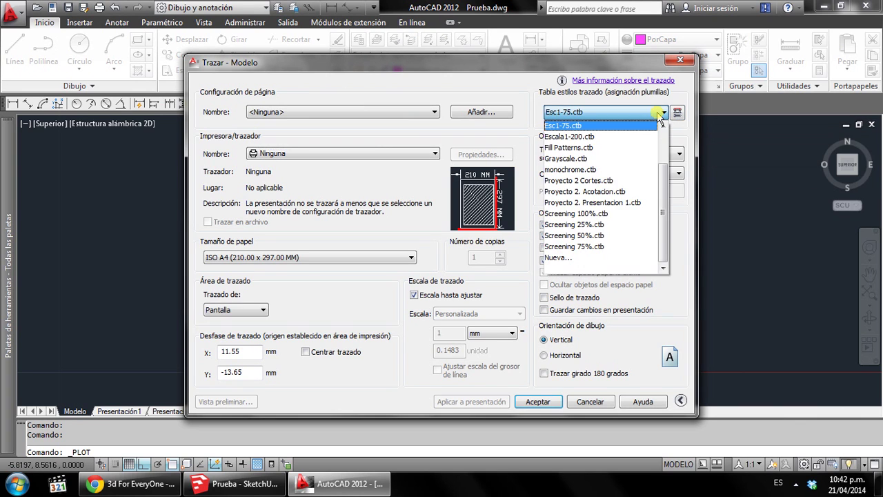
pyautogui.click(660, 114)
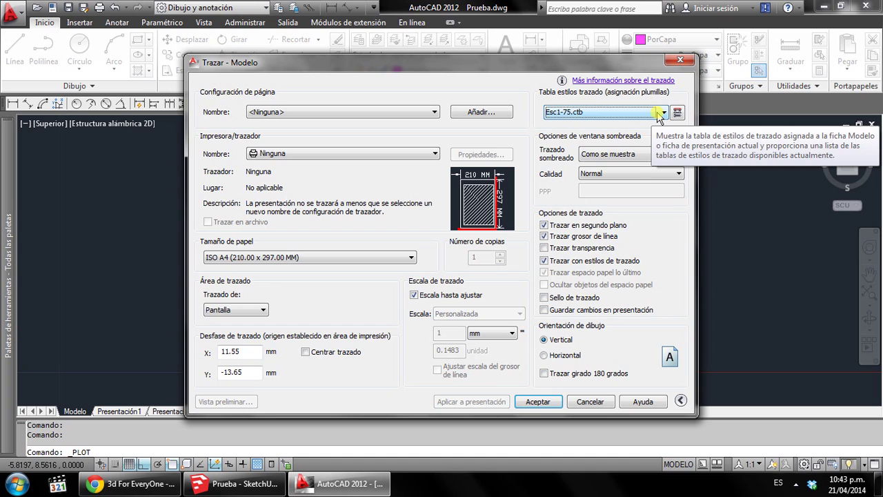
pyautogui.click(662, 112)
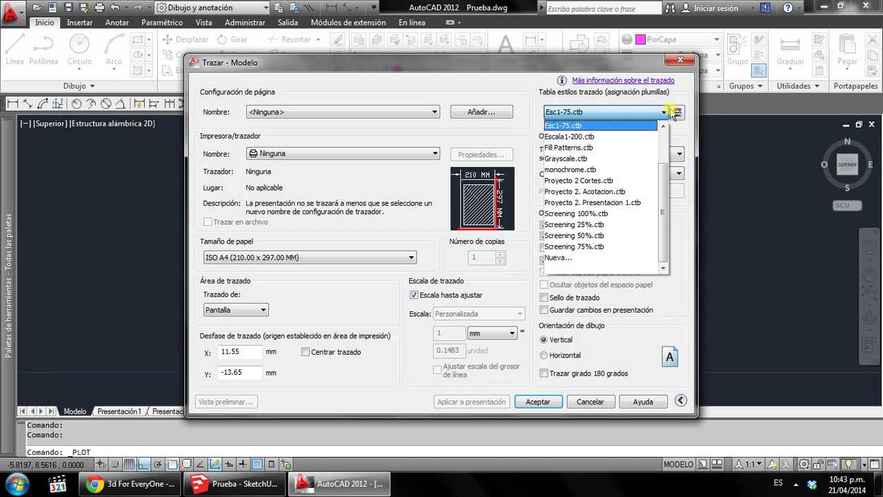
pyautogui.click(668, 112)
# Check Color 6 in Esc1-75.ctb, then switch the plot style table to Escala1-200.ctb
pyautogui.click(678, 113)
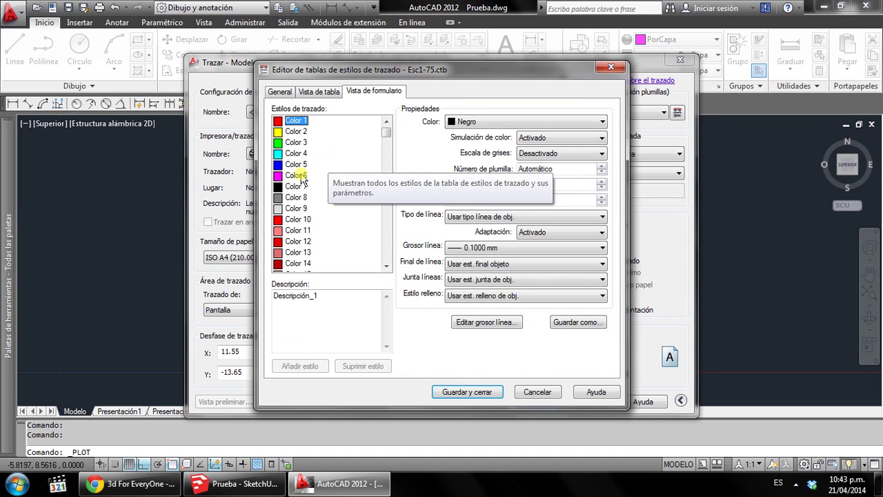
pyautogui.click(299, 177)
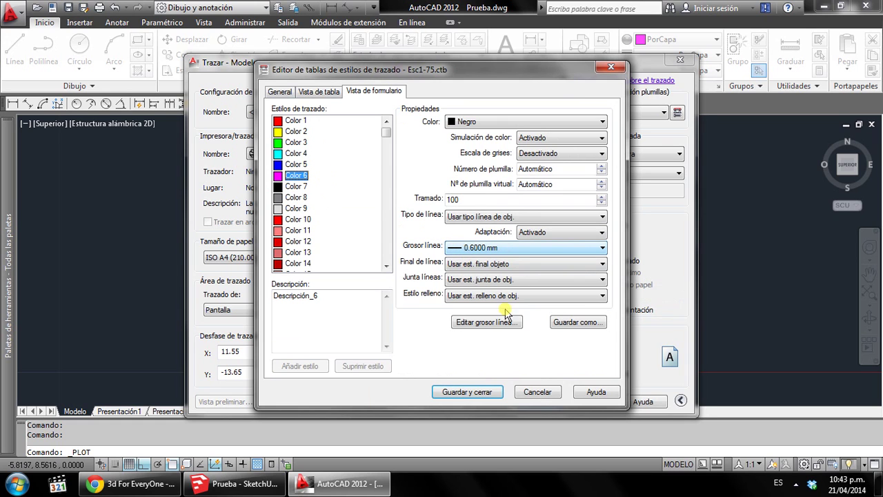
pyautogui.click(537, 391)
pyautogui.click(625, 113)
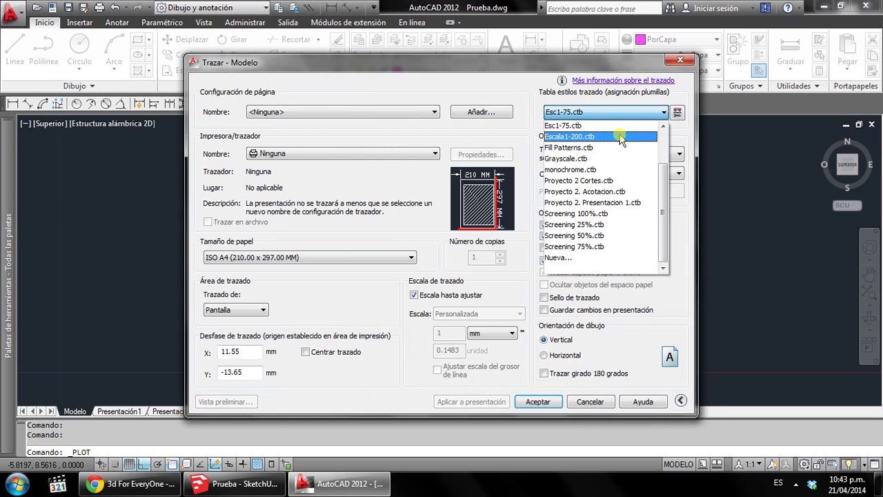
pyautogui.click(625, 136)
pyautogui.click(497, 269)
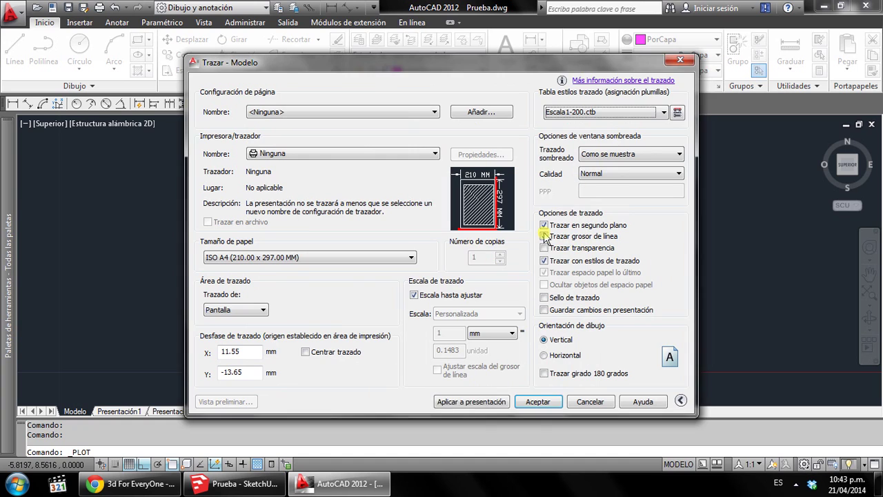
# Review Escala1-200.ctb lineweights for Colors 6 through 3, then close the editor and Plot dialog
pyautogui.click(675, 113)
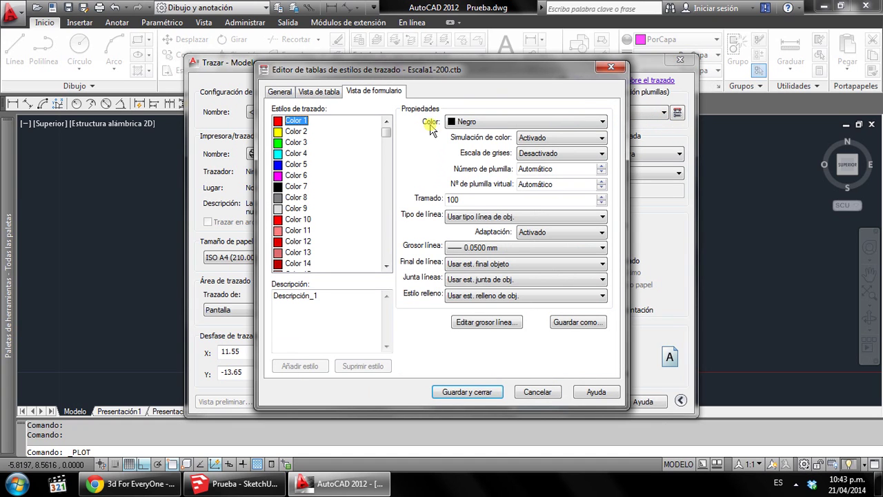
pyautogui.click(302, 175)
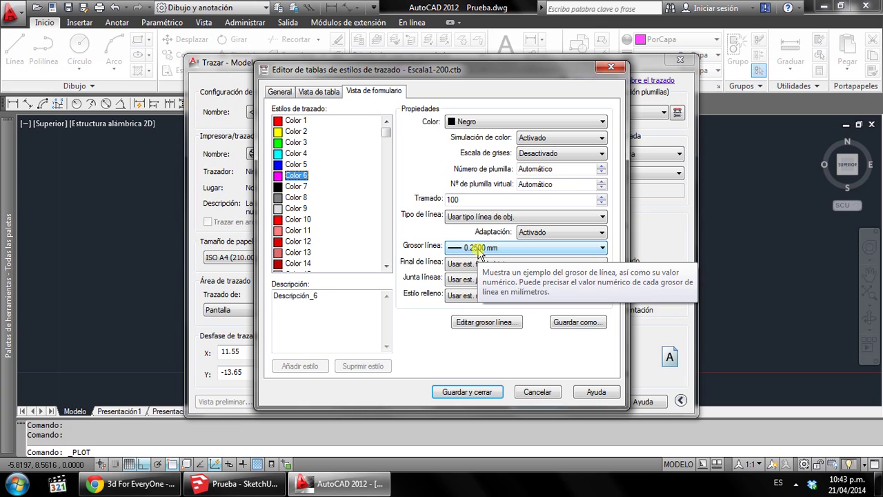
pyautogui.click(297, 164)
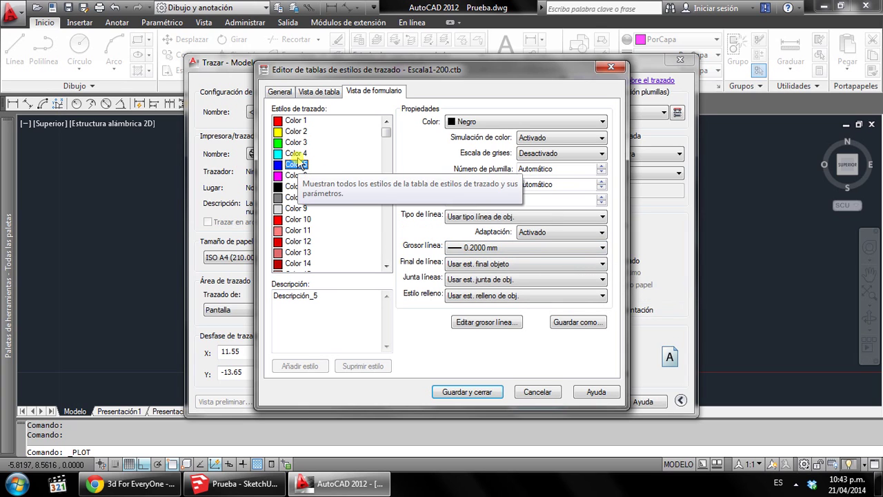
pyautogui.click(297, 153)
pyautogui.click(299, 142)
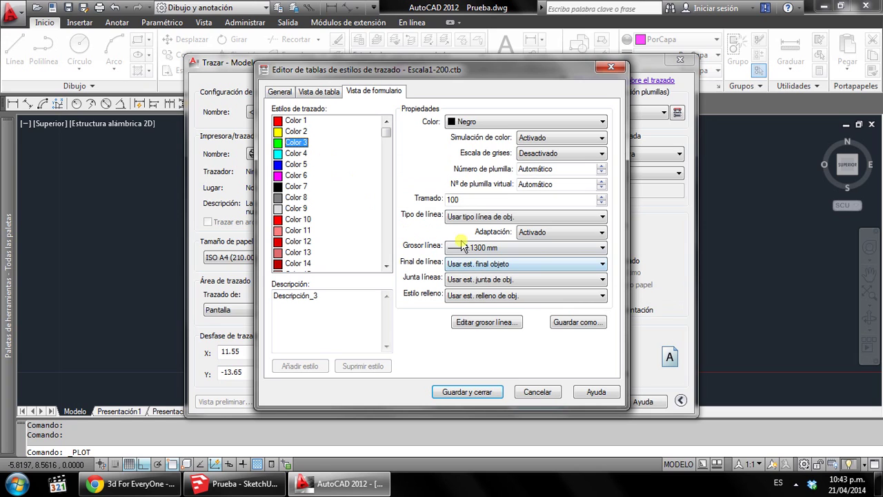
pyautogui.click(537, 392)
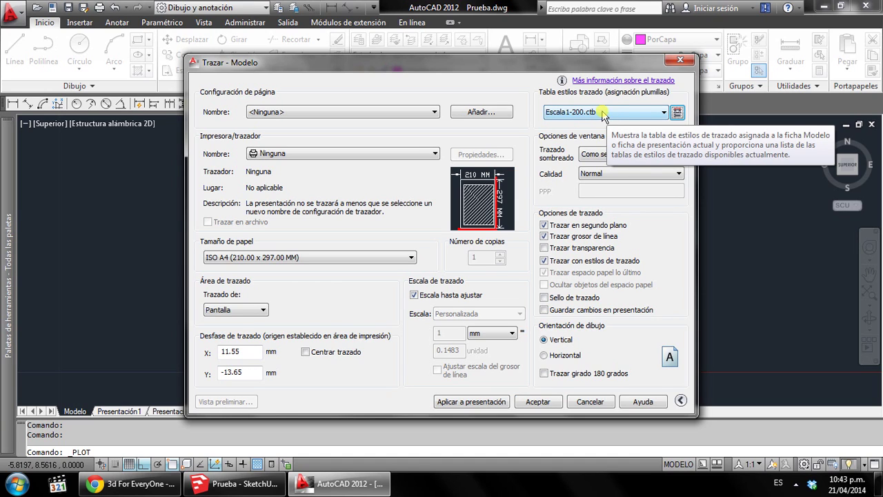
pyautogui.click(590, 402)
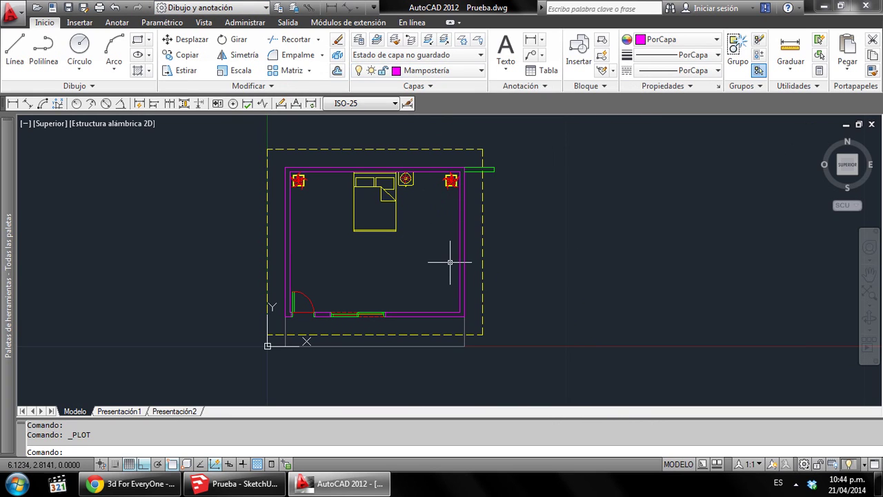
pyautogui.scroll(2, 406, 213)
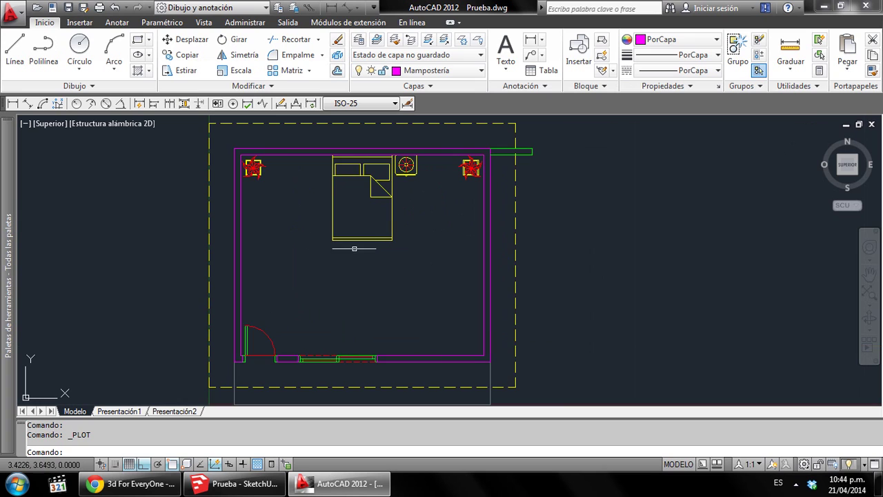
pyautogui.scroll(-3, 364, 244)
pyautogui.click(459, 327)
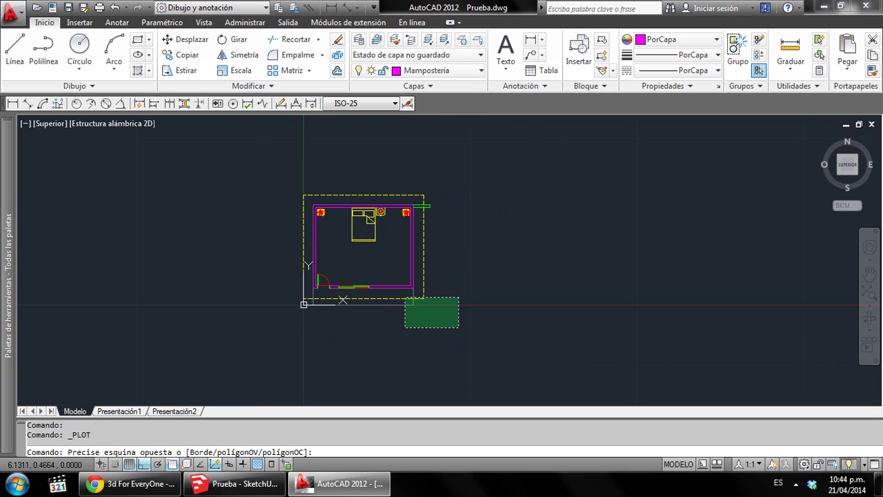
pyautogui.click(274, 177)
pyautogui.scroll(1, 319, 224)
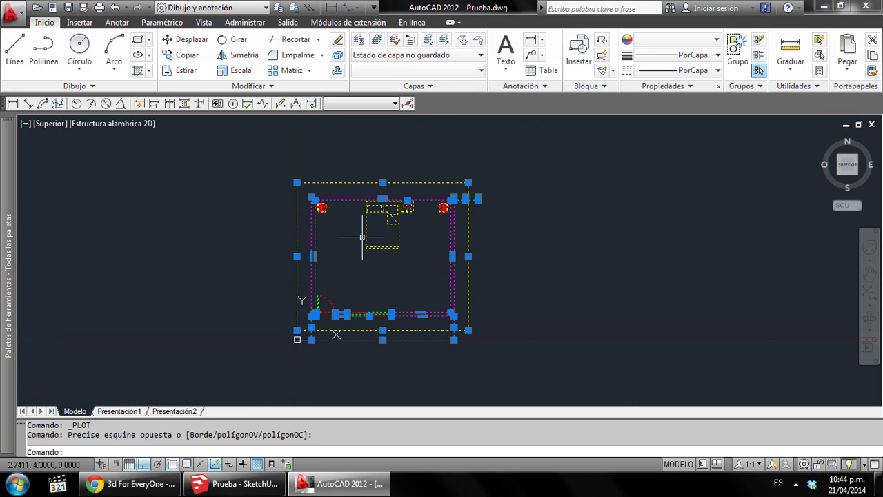
pyautogui.press('Escape')
pyautogui.press('Escape')
pyautogui.click(459, 71)
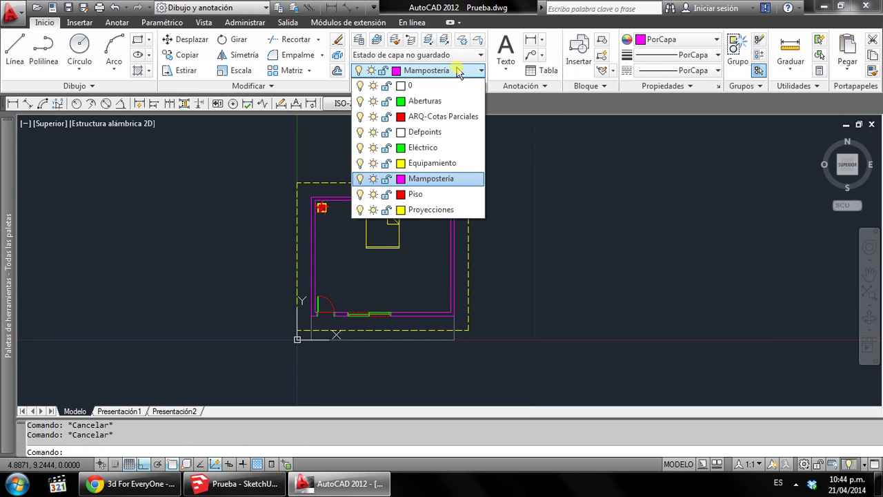
pyautogui.click(401, 179)
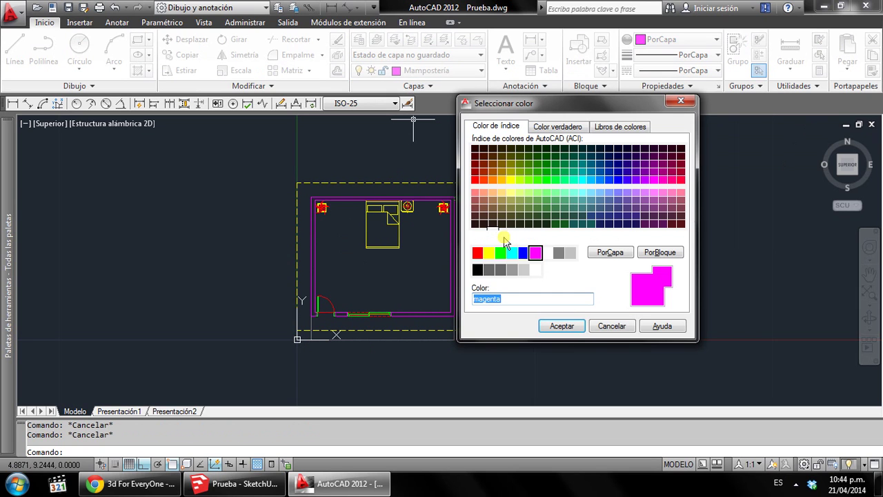
pyautogui.click(511, 253)
pyautogui.click(560, 325)
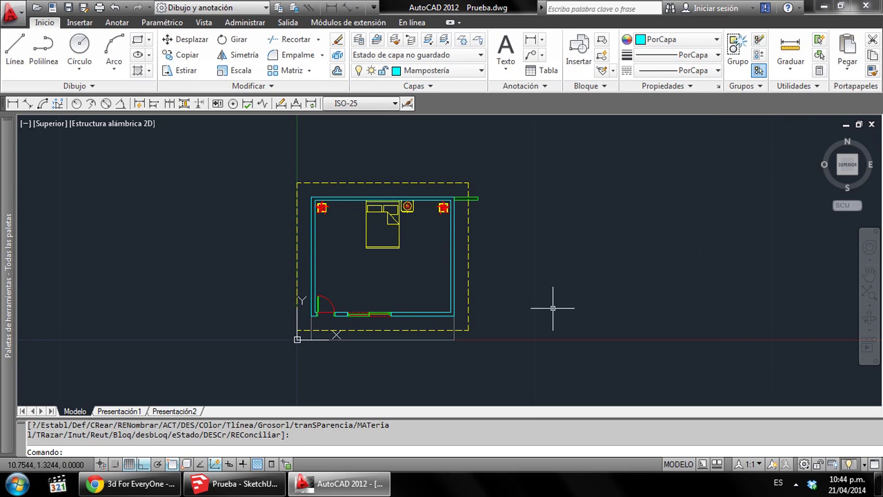
pyautogui.hotkey('ctrl', 'z')
pyautogui.press('Escape')
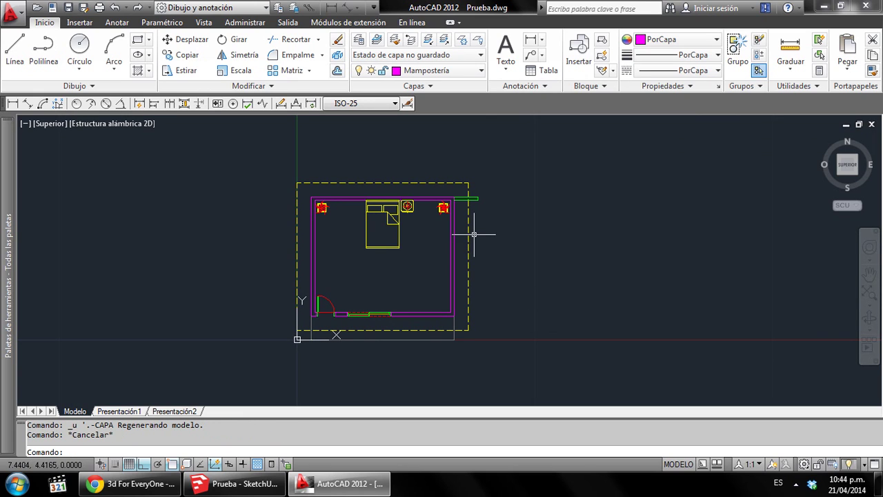
# Assign the Esc1-75.ctb plot style table to the plot and open it in the plot style editor
pyautogui.click(98, 8)
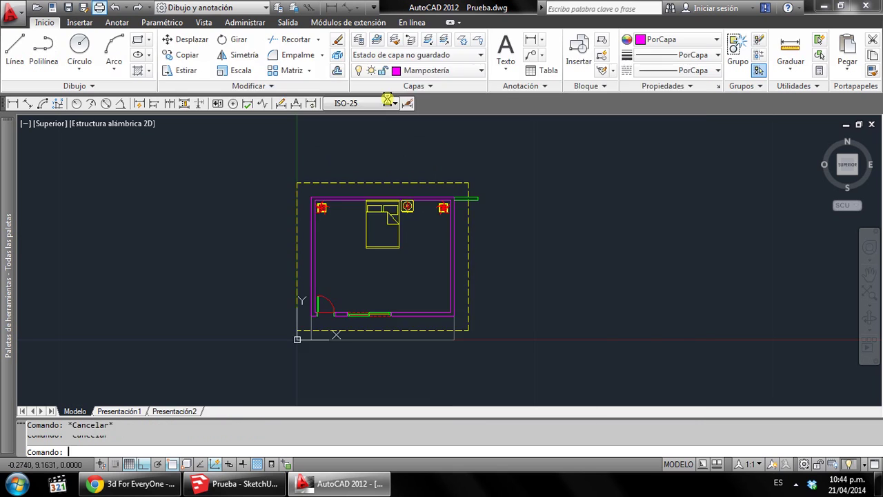
pyautogui.click(665, 112)
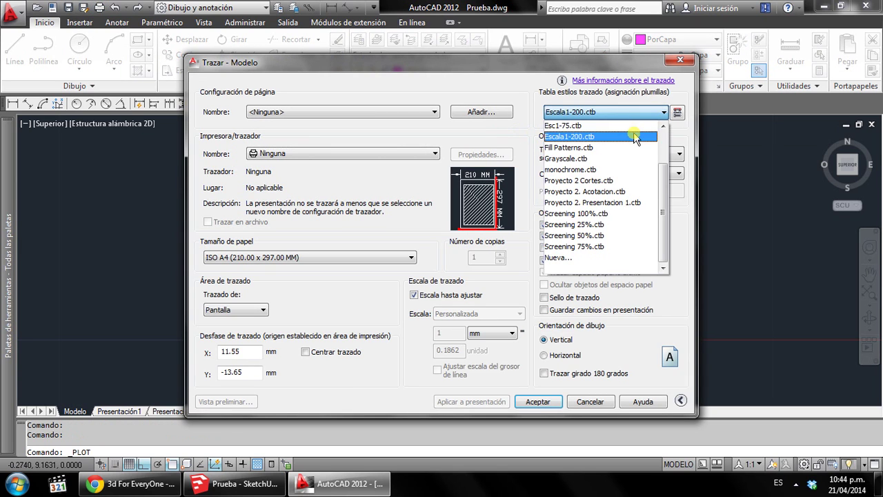
pyautogui.click(607, 134)
pyautogui.click(476, 270)
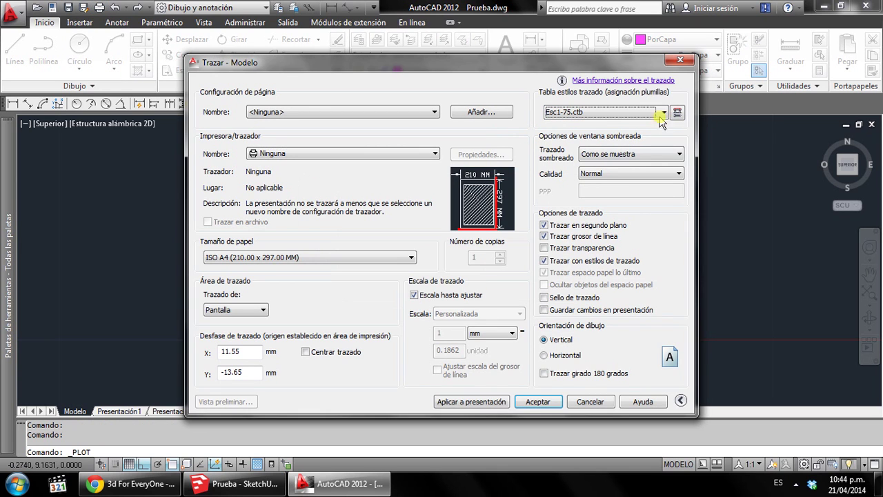
pyautogui.click(676, 112)
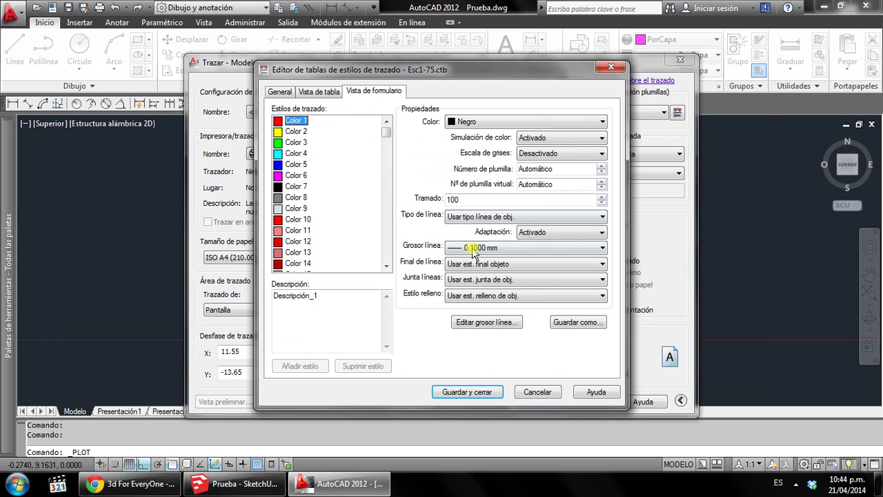
pyautogui.click(795, 491)
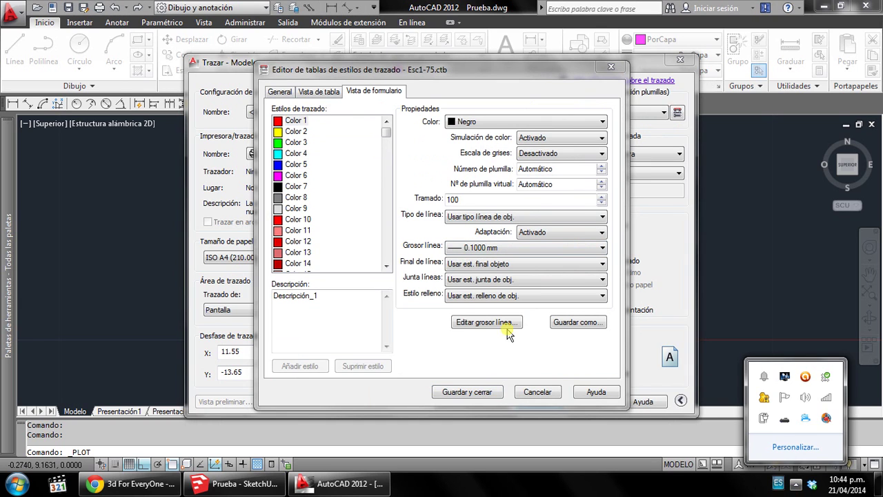
pyautogui.click(438, 236)
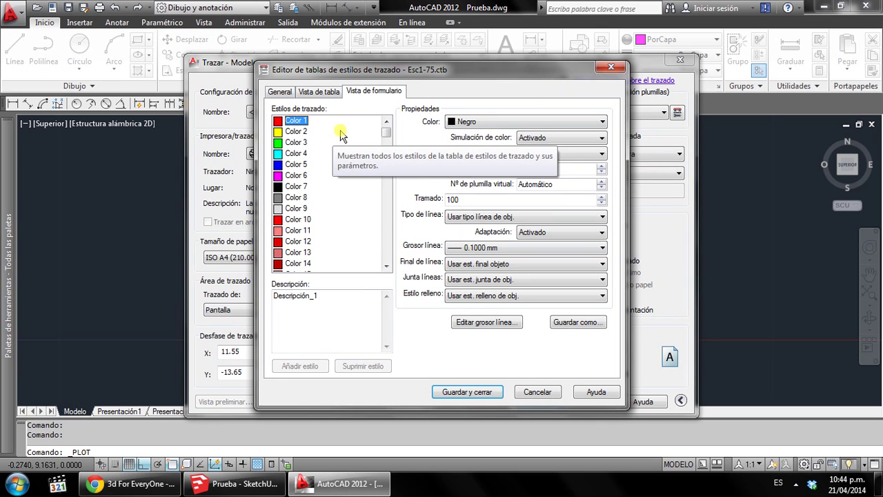
# Review the Color 2 through Color 8 line weights, comparing Color 8 with Color 1
pyautogui.click(303, 131)
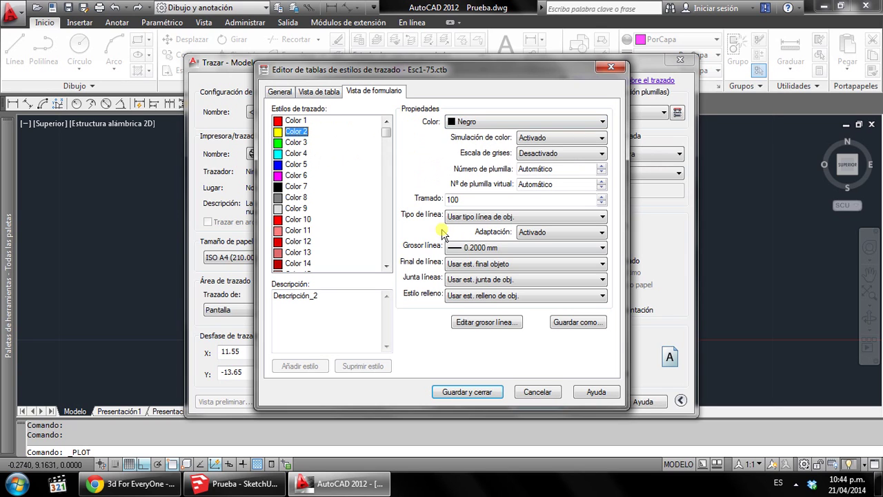
pyautogui.click(293, 143)
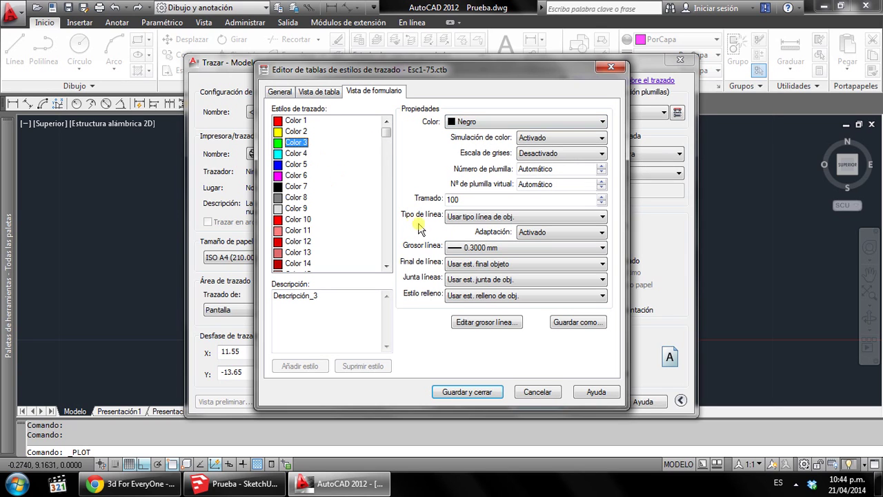
pyautogui.click(298, 153)
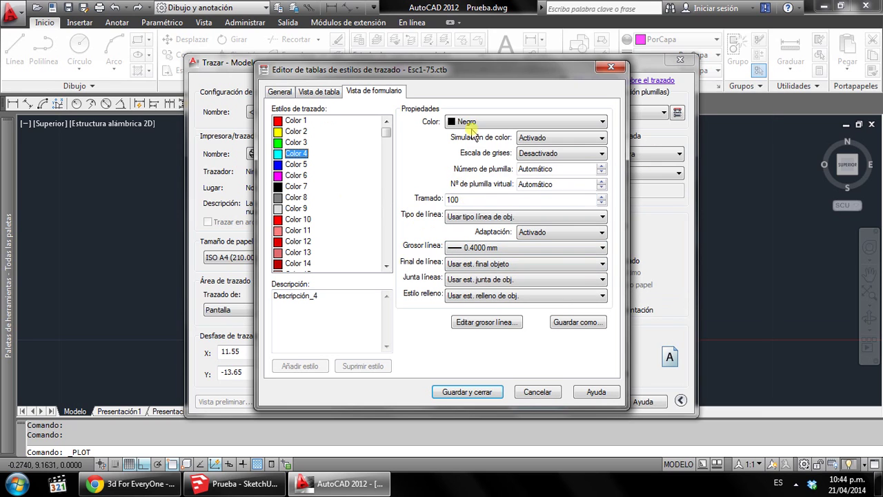
pyautogui.click(303, 166)
pyautogui.click(304, 176)
pyautogui.click(304, 187)
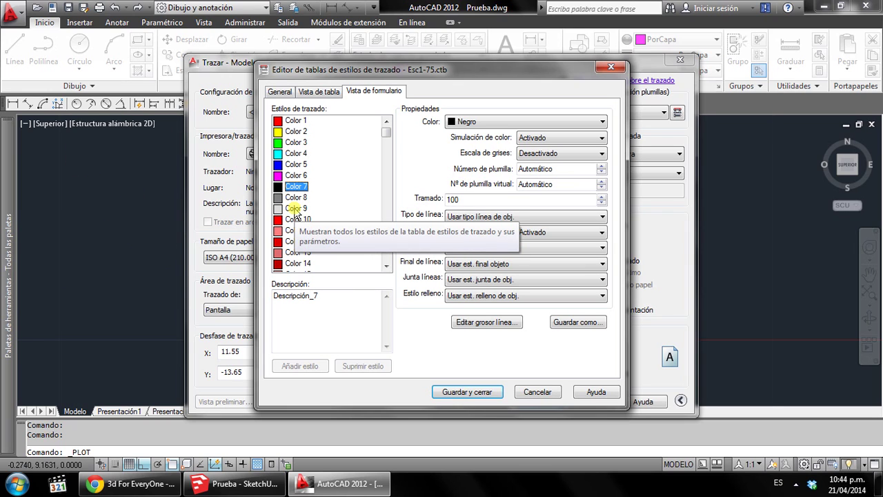
pyautogui.click(292, 198)
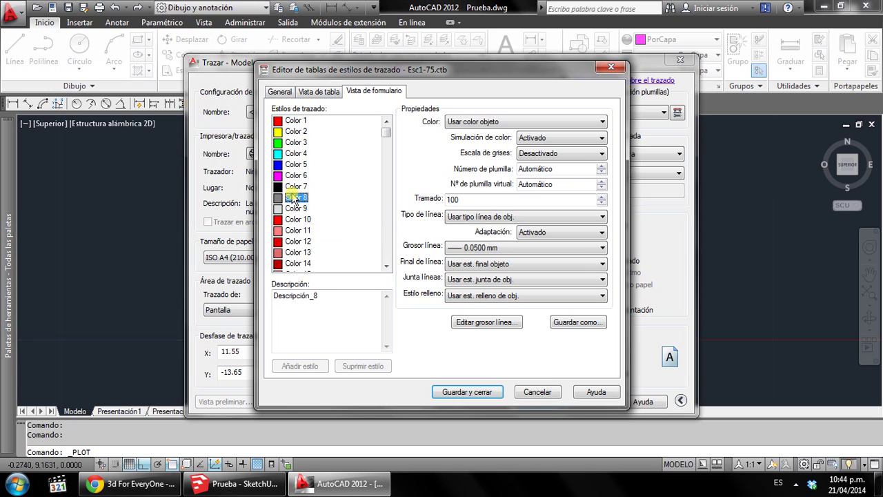
pyautogui.click(290, 123)
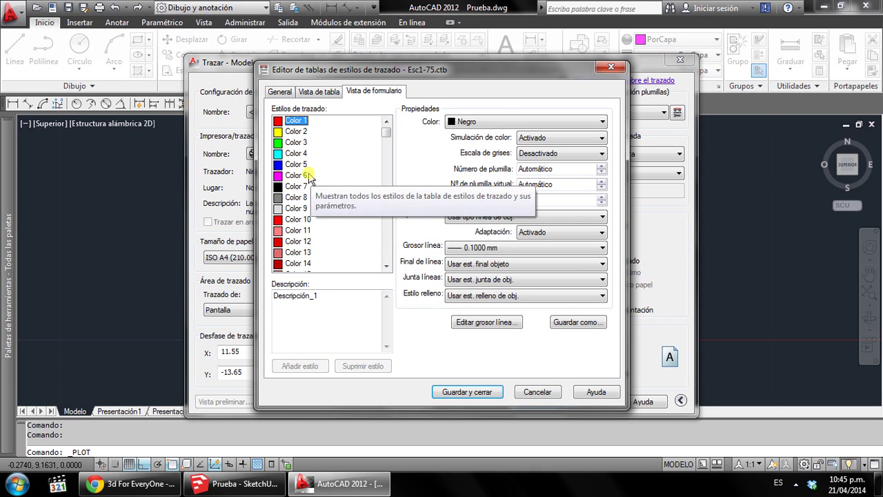
pyautogui.click(296, 198)
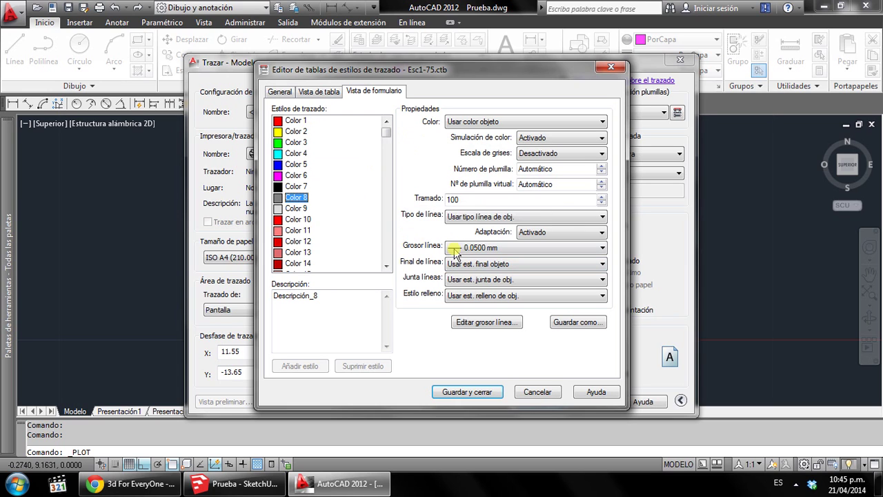
pyautogui.click(297, 121)
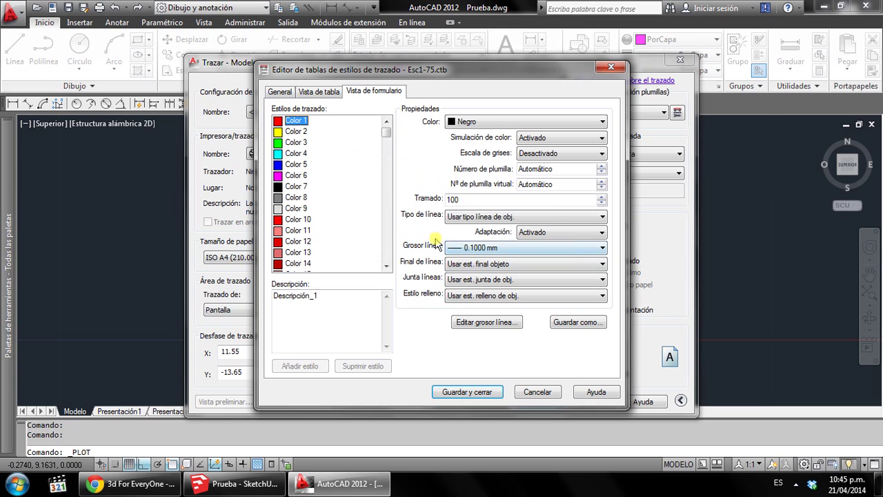
pyautogui.click(297, 197)
pyautogui.click(476, 121)
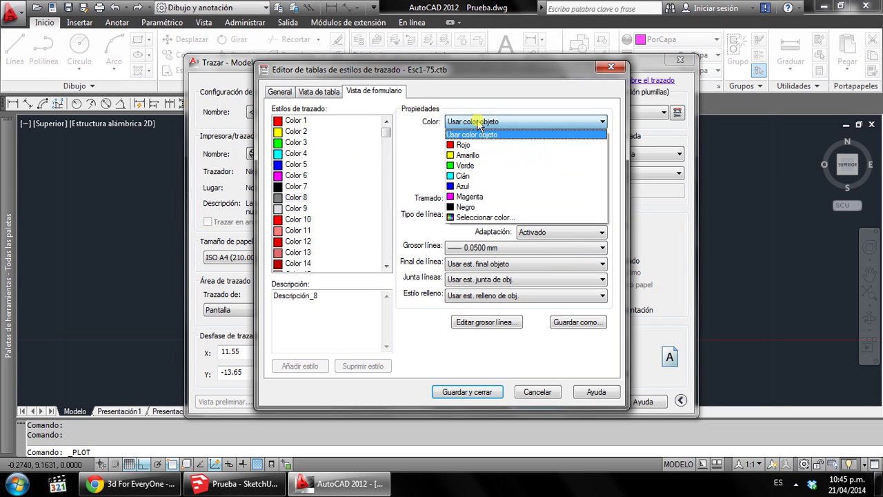
pyautogui.click(476, 121)
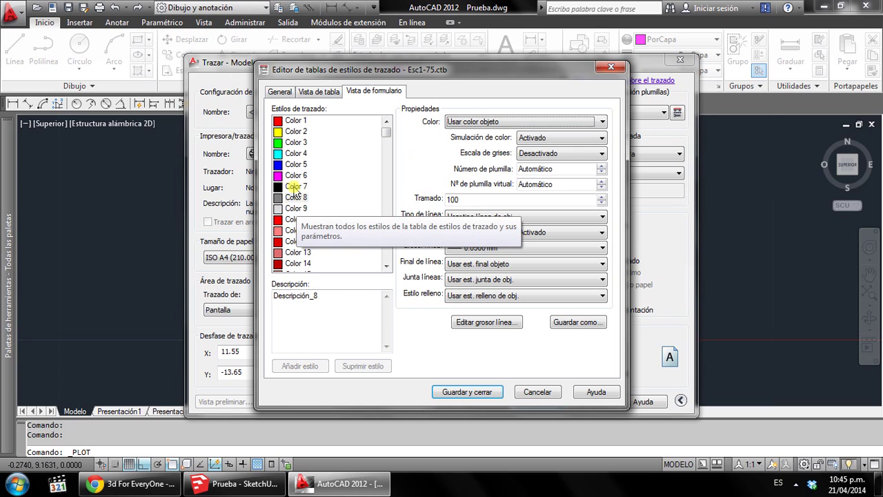
pyautogui.click(296, 120)
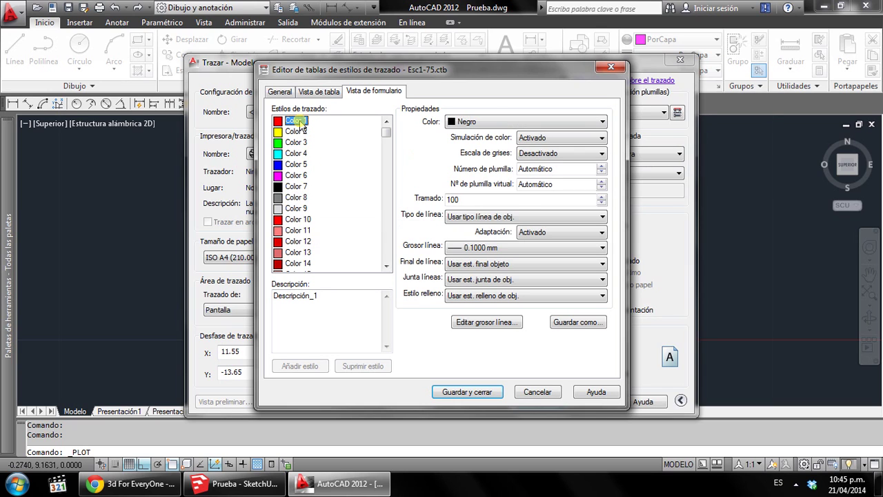
pyautogui.click(304, 199)
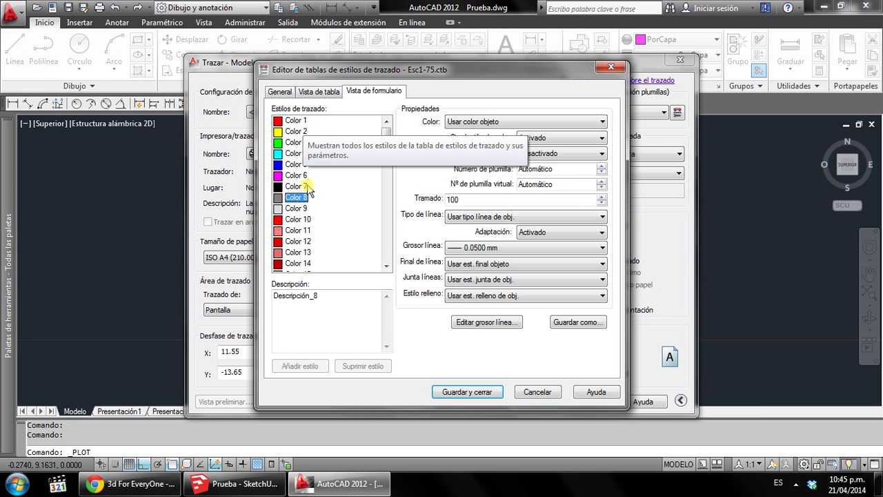
pyautogui.click(305, 219)
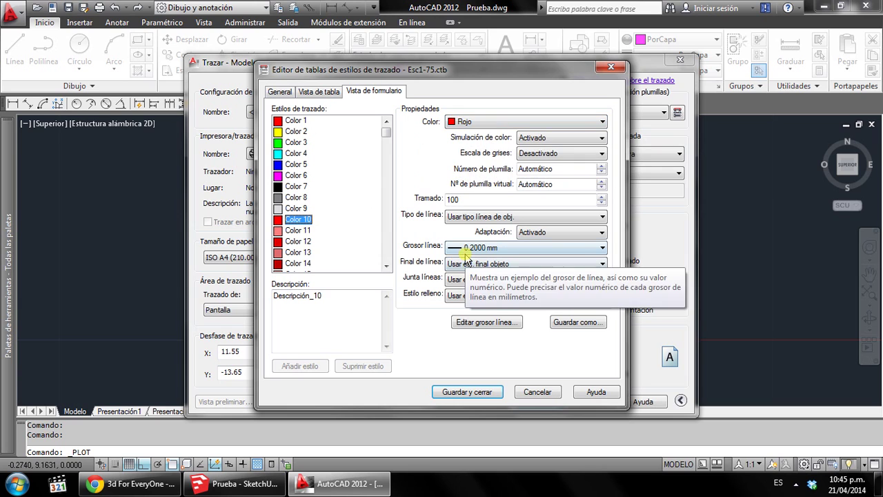
pyautogui.click(303, 231)
# Browse Colors 12 through 19 and set Color 19 to plot in black
pyautogui.click(303, 241)
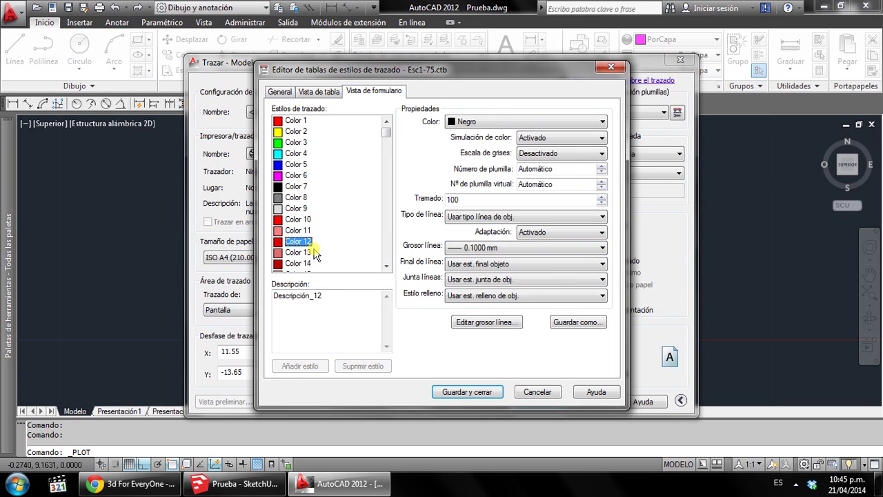
pyautogui.click(303, 252)
pyautogui.scroll(-3, 304, 252)
pyautogui.scroll(-1, 283, 173)
pyautogui.click(280, 169)
pyautogui.click(297, 186)
pyautogui.click(298, 200)
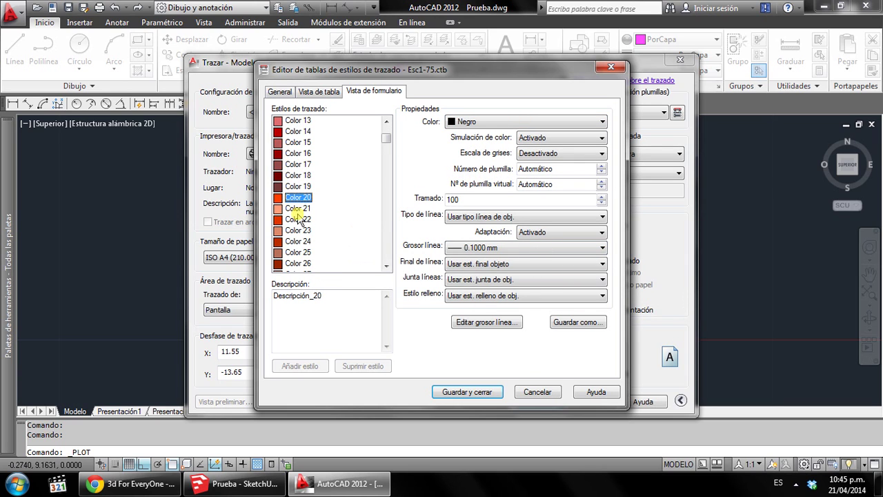
pyautogui.click(299, 189)
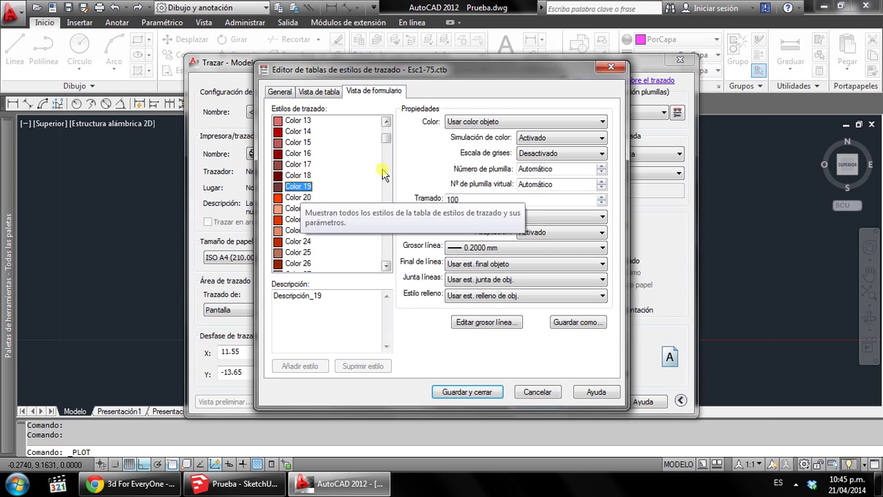
pyautogui.click(476, 122)
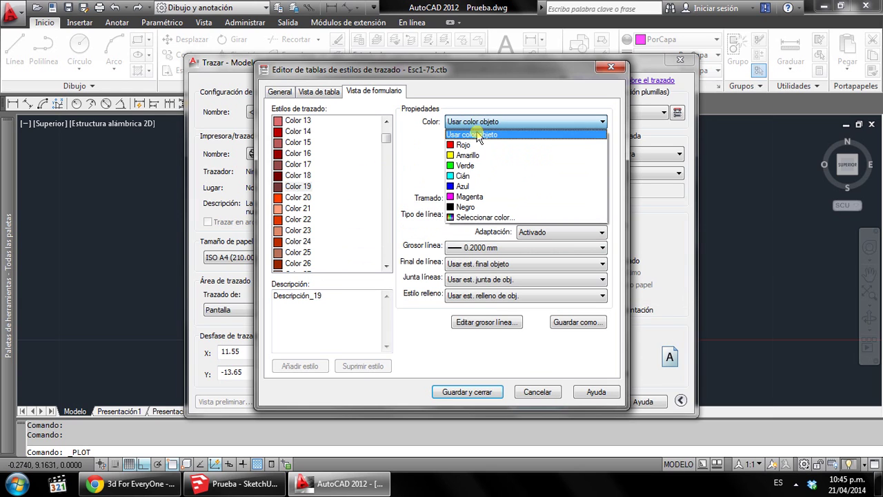
pyautogui.click(466, 207)
# Inspect the Color 23, 50, 69 and 70 plot styles
pyautogui.click(301, 199)
pyautogui.click(302, 231)
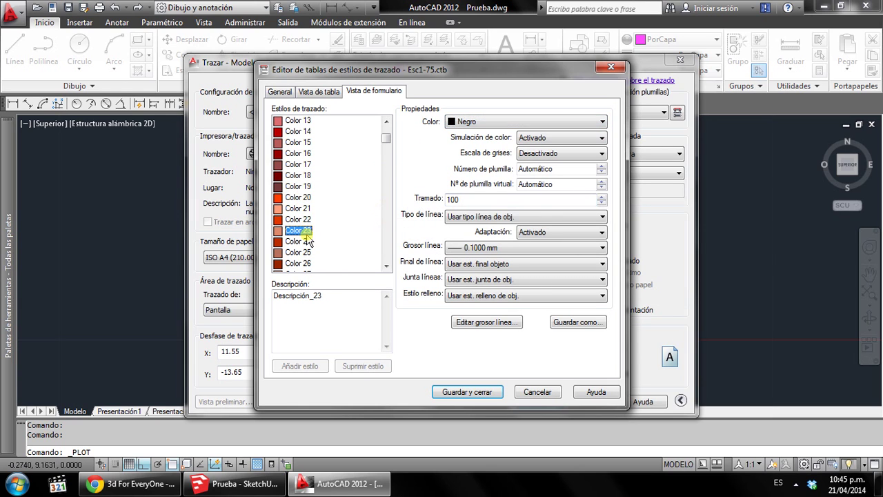
pyautogui.scroll(-3, 305, 242)
pyautogui.scroll(-7, 305, 242)
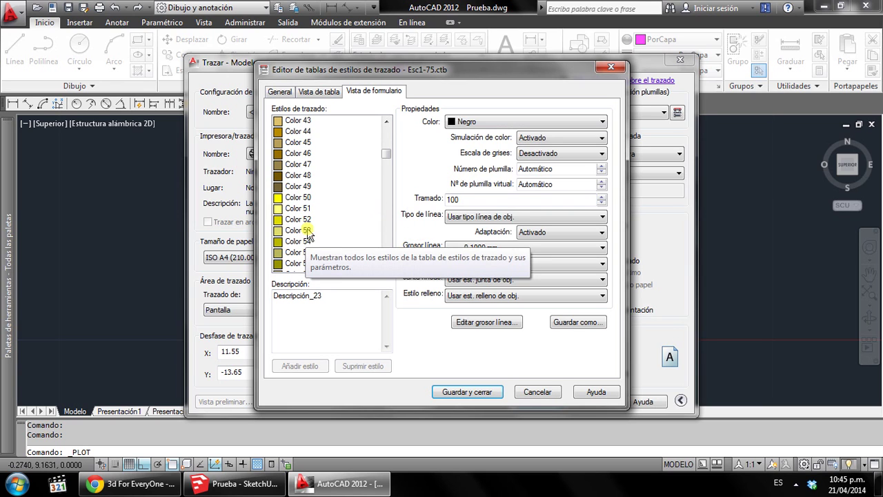
pyautogui.click(304, 200)
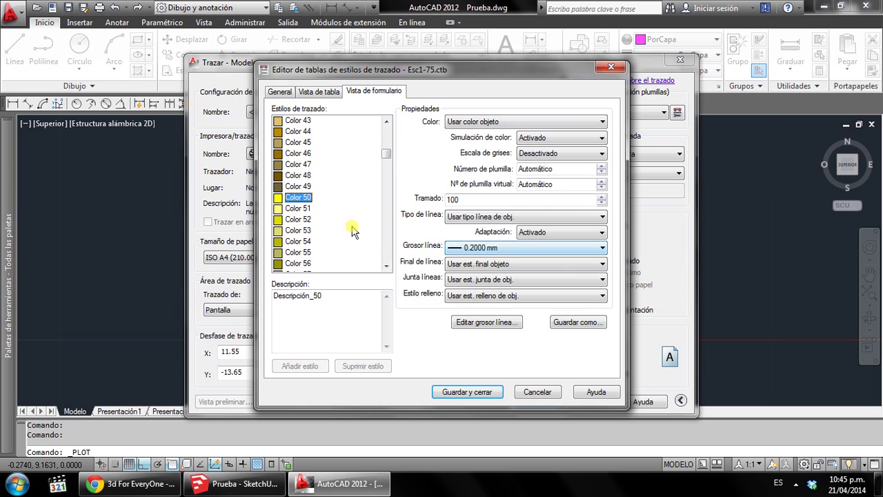
pyautogui.scroll(-4, 303, 221)
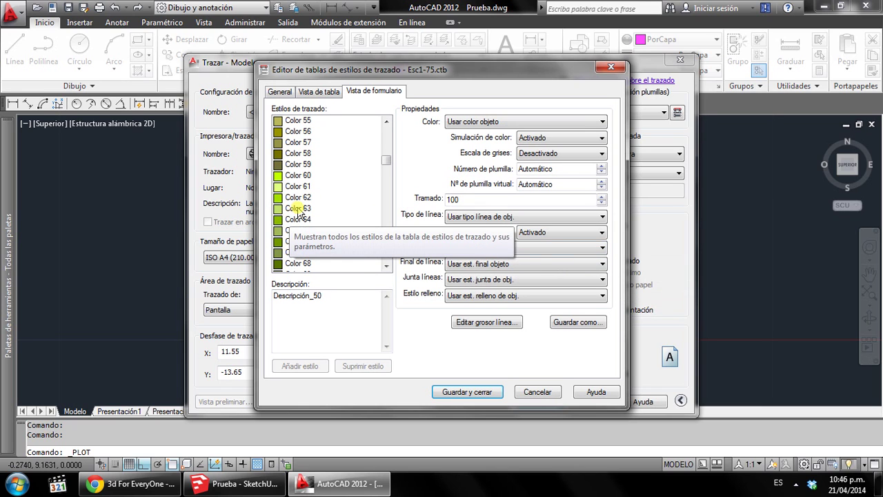
pyautogui.scroll(-3, 302, 214)
pyautogui.click(298, 176)
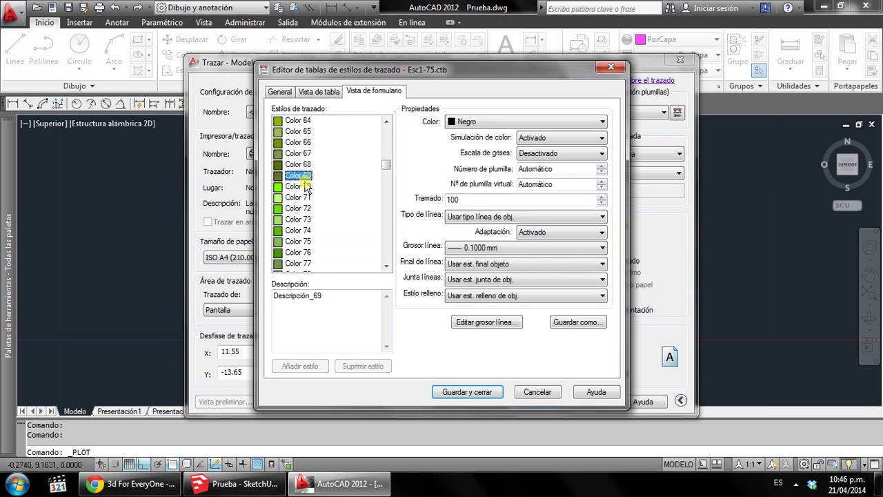
pyautogui.click(298, 186)
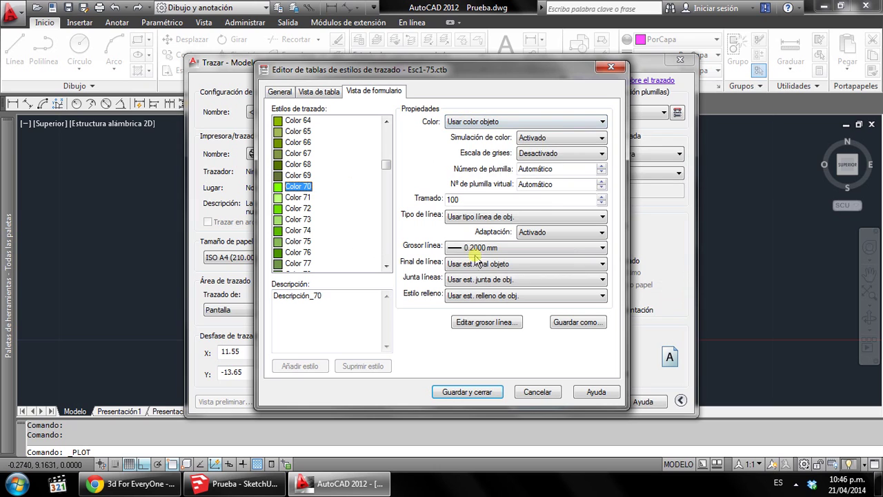
# Scroll further down the list to inspect the Color 170, 215 and 213 styles
pyautogui.scroll(-3, 304, 219)
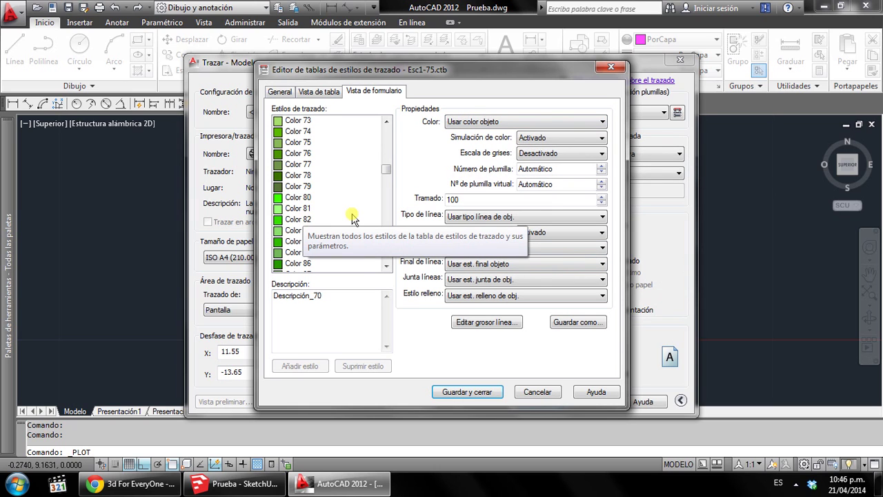
pyautogui.scroll(-3, 345, 220)
pyautogui.scroll(-6, 338, 218)
pyautogui.scroll(-1, 329, 217)
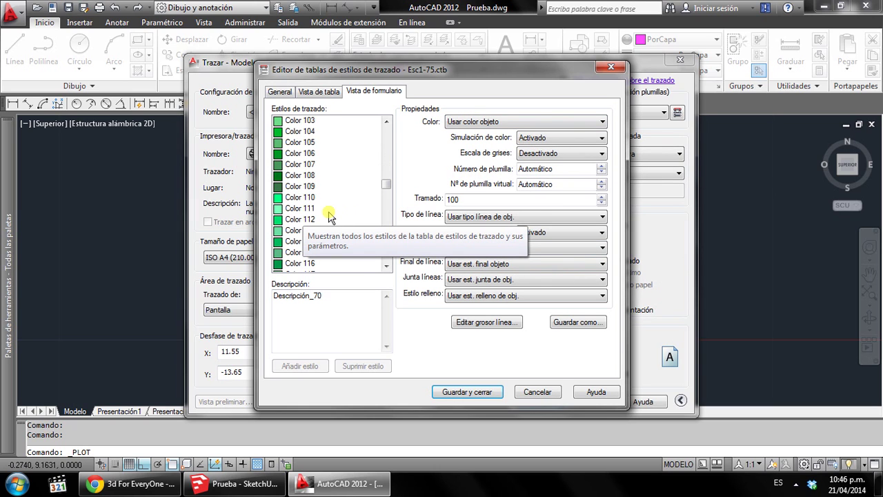
pyautogui.scroll(-5, 330, 216)
pyautogui.scroll(-7, 327, 218)
pyautogui.scroll(-6, 325, 219)
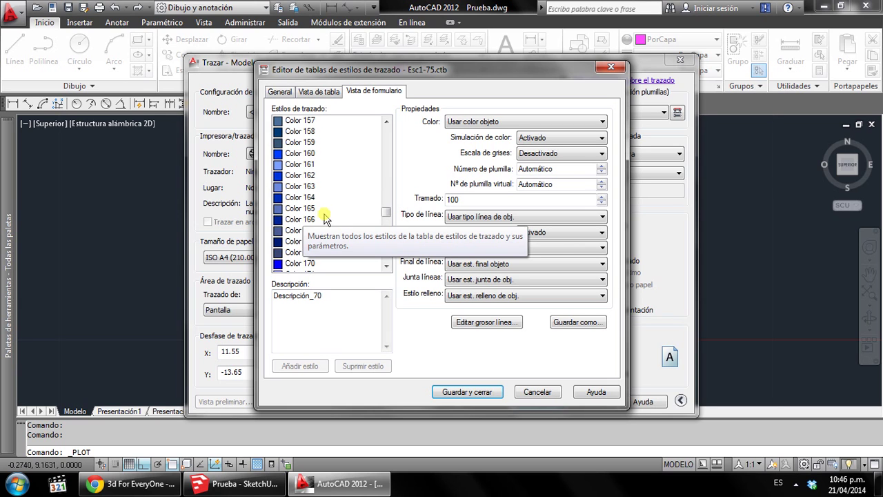
pyautogui.scroll(-1, 325, 219)
pyautogui.click(297, 230)
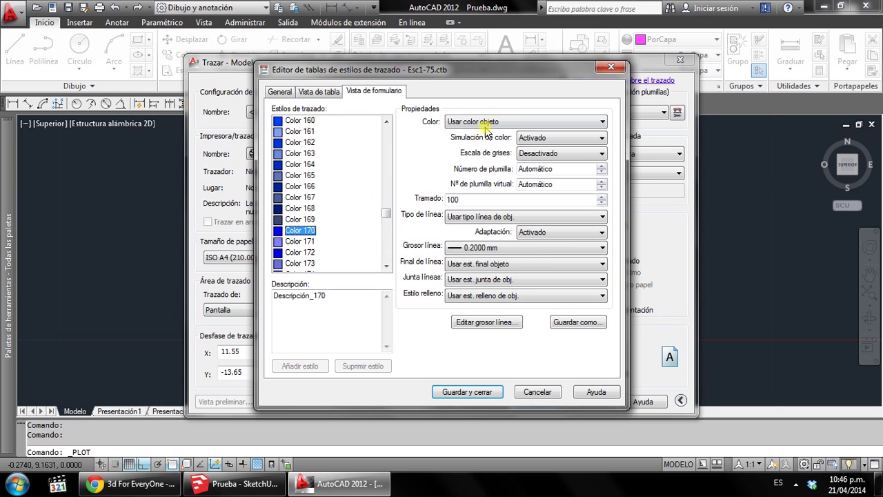
pyautogui.scroll(-4, 335, 211)
pyautogui.scroll(-8, 335, 221)
pyautogui.scroll(-4, 324, 210)
pyautogui.click(314, 198)
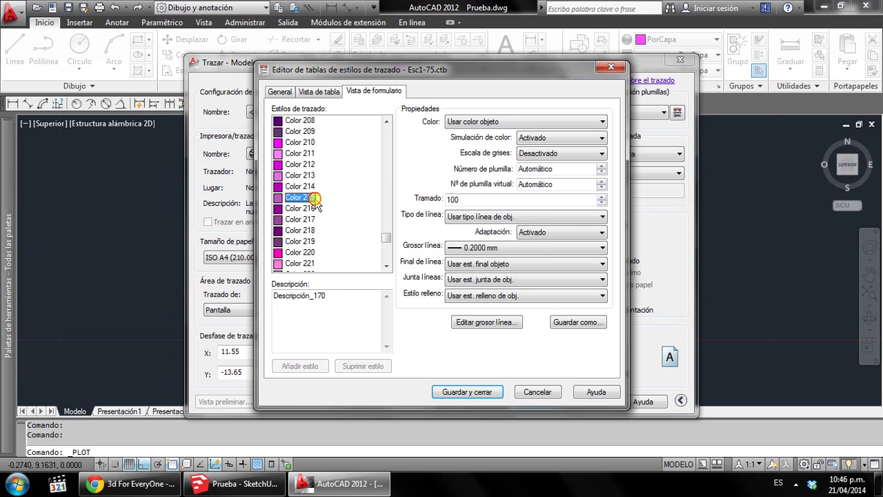
pyautogui.moveTo(314, 198); pyautogui.dragTo(307, 141)
pyautogui.click(314, 176)
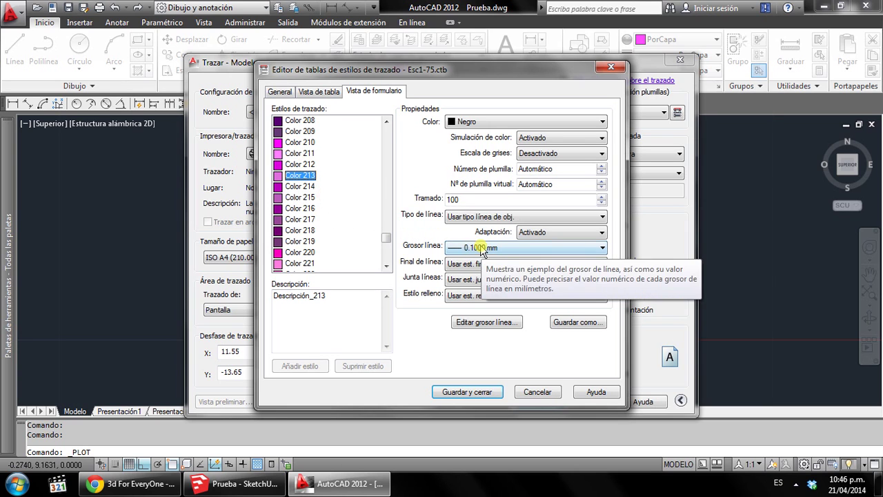
# Inspect the last styles, Color 250 through Color 255
pyautogui.scroll(-9, 296, 181)
pyautogui.scroll(-2, 317, 188)
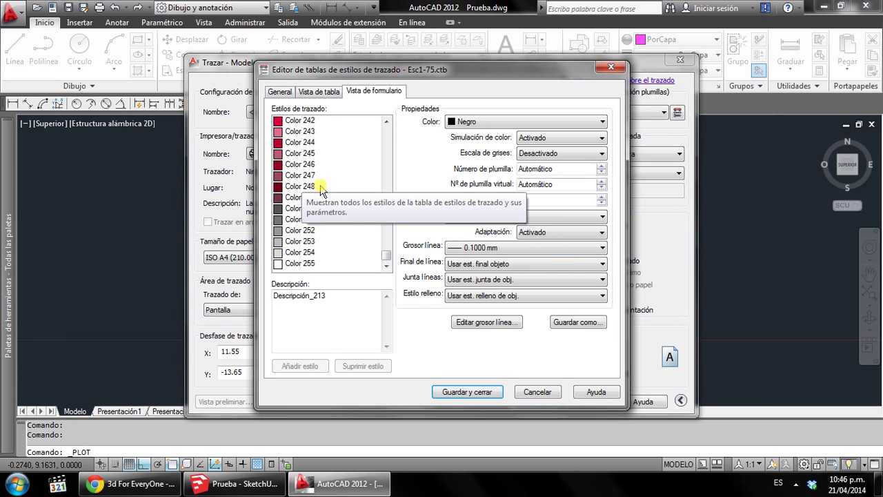
pyautogui.click(322, 209)
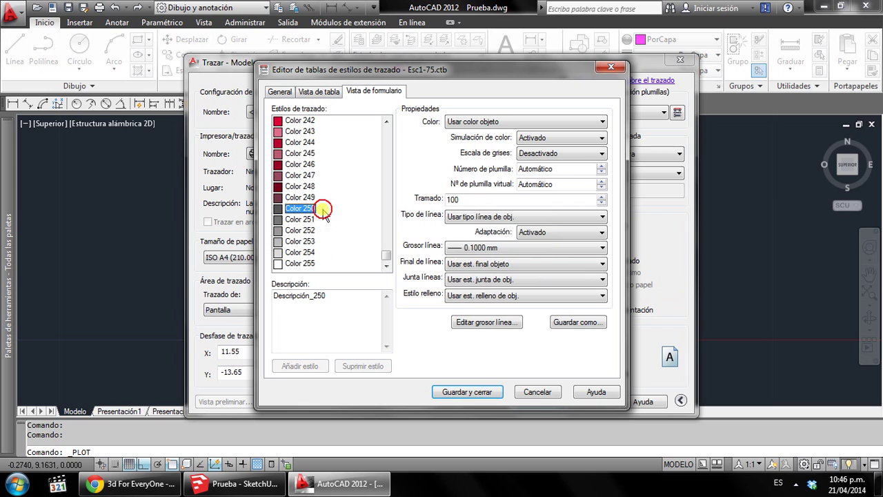
pyautogui.click(300, 221)
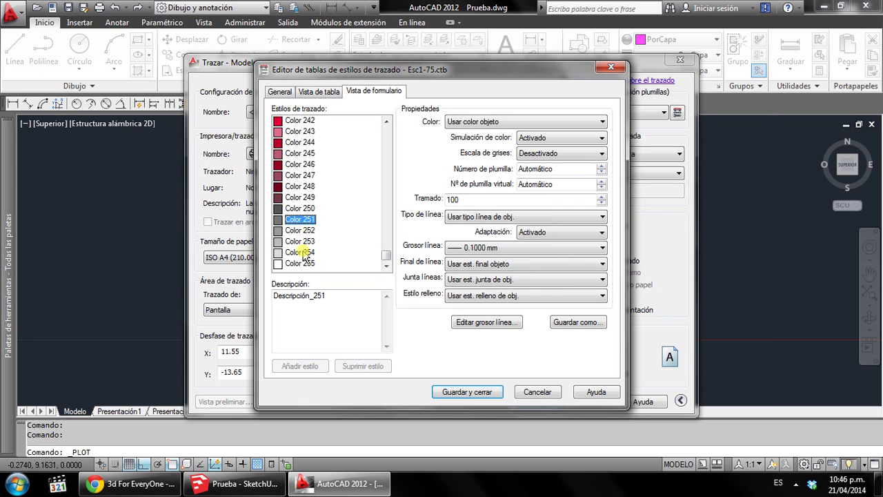
pyautogui.click(300, 231)
pyautogui.click(301, 242)
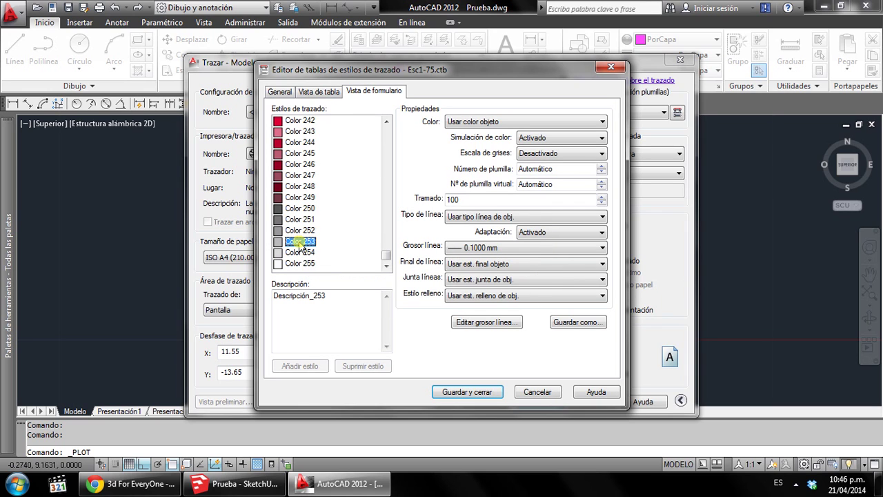
pyautogui.click(302, 253)
pyautogui.click(306, 265)
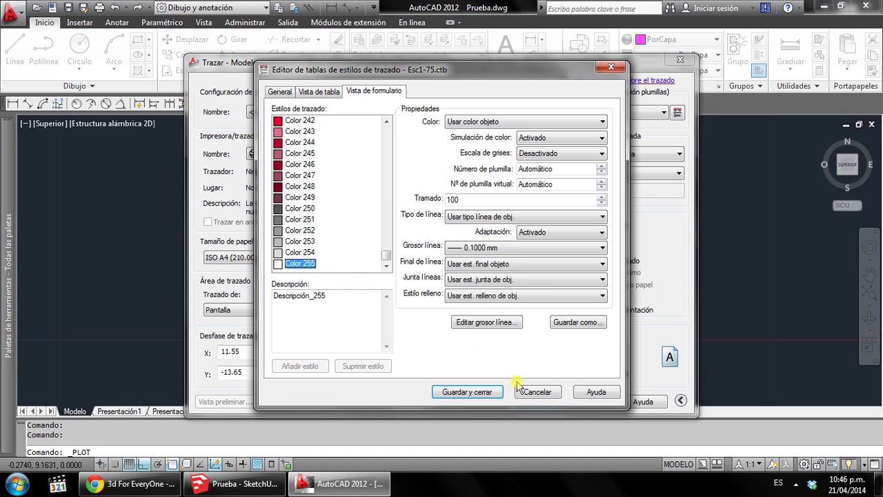
# Close the table editor without saving, cancel the Trazar dialog and switch to the 3d4every1 blog
pyautogui.click(536, 394)
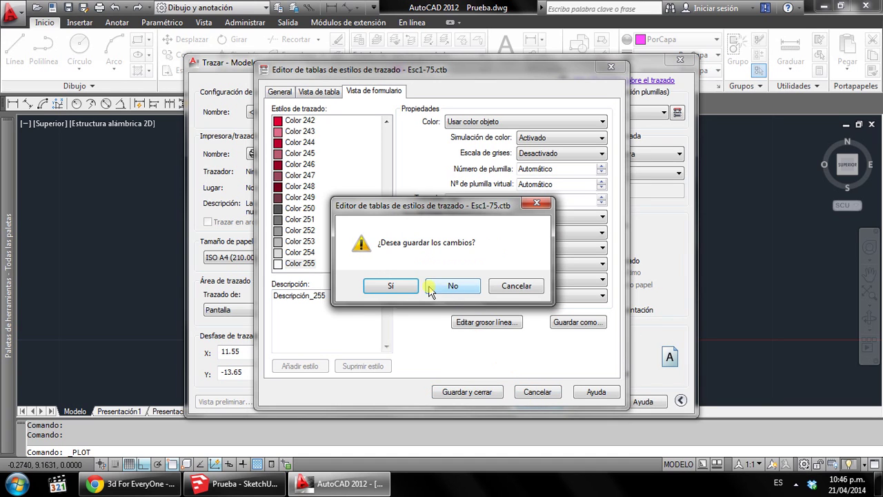
pyautogui.click(369, 284)
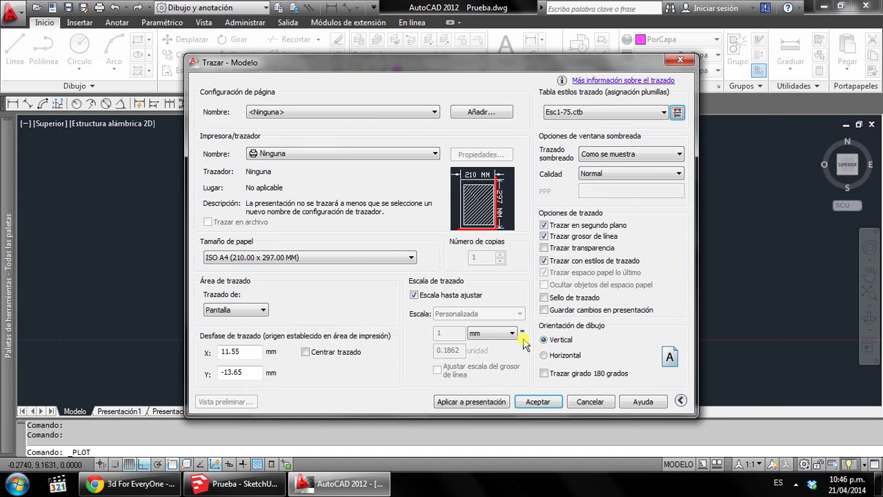
pyautogui.click(589, 405)
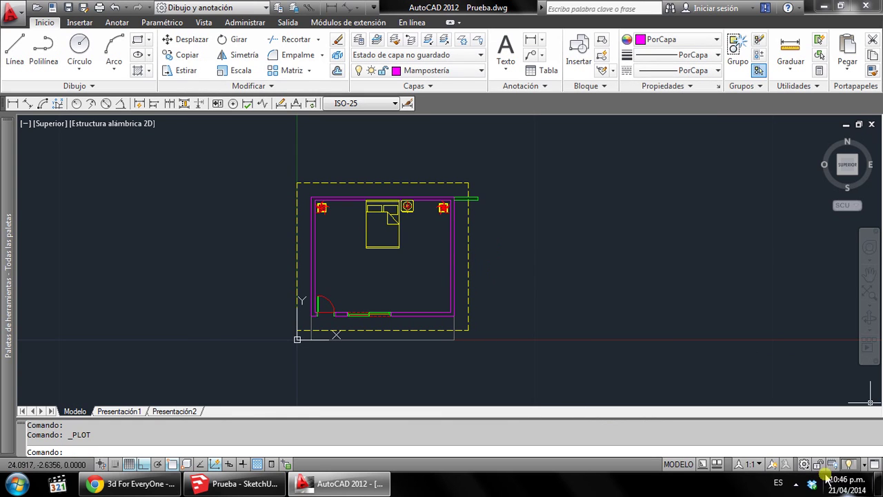
pyautogui.click(795, 483)
pyautogui.click(552, 301)
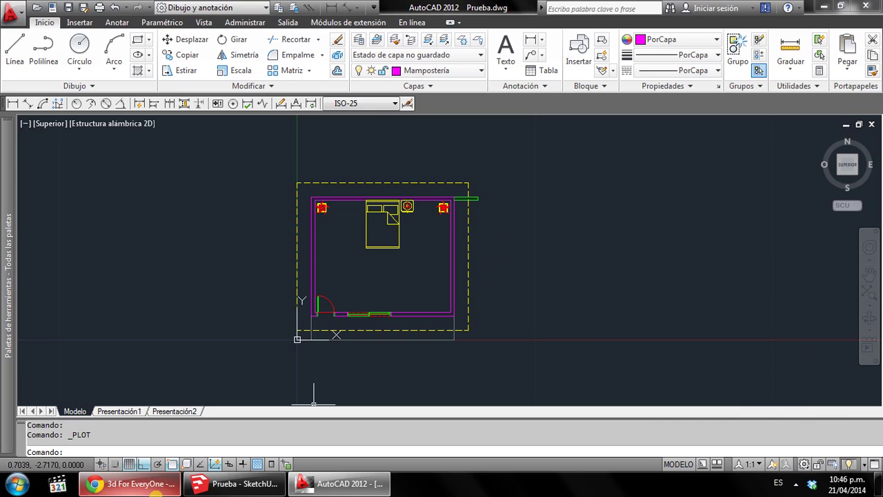
pyautogui.click(142, 484)
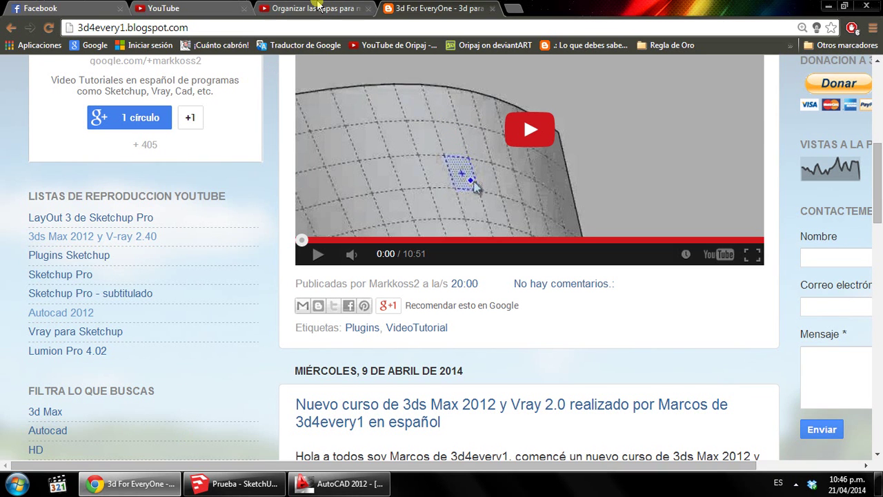
# Switch from Chrome back to the Prueba.dwg bedroom floor plan in AutoCAD
pyautogui.click(338, 484)
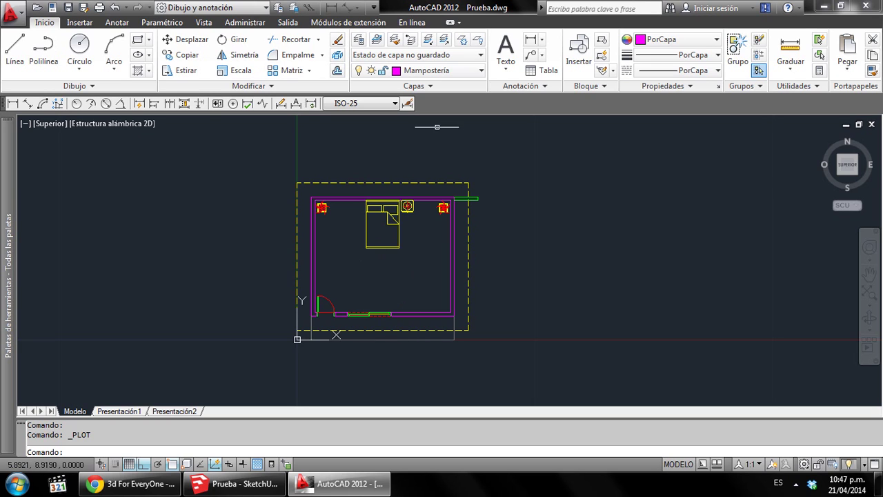
# Run Trim with all objects as cutting edges on the top-right wall corner
pyautogui.click(452, 141)
pyautogui.click(503, 151)
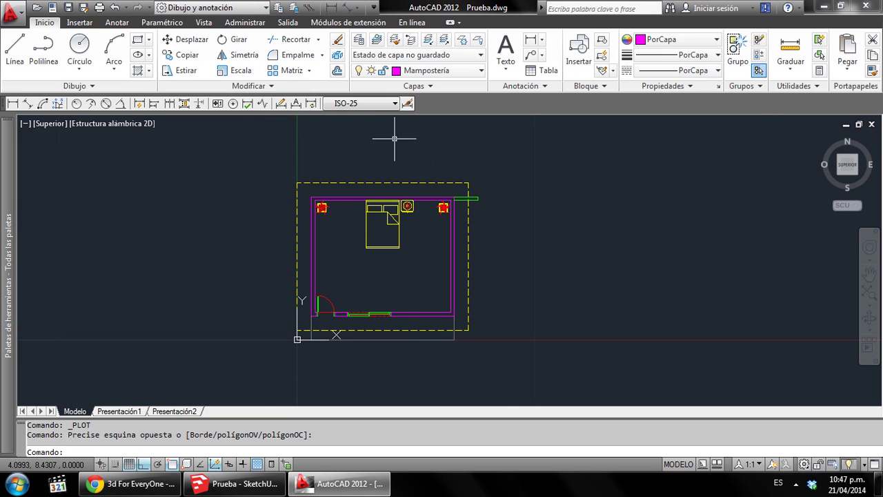
pyautogui.scroll(1, 376, 128)
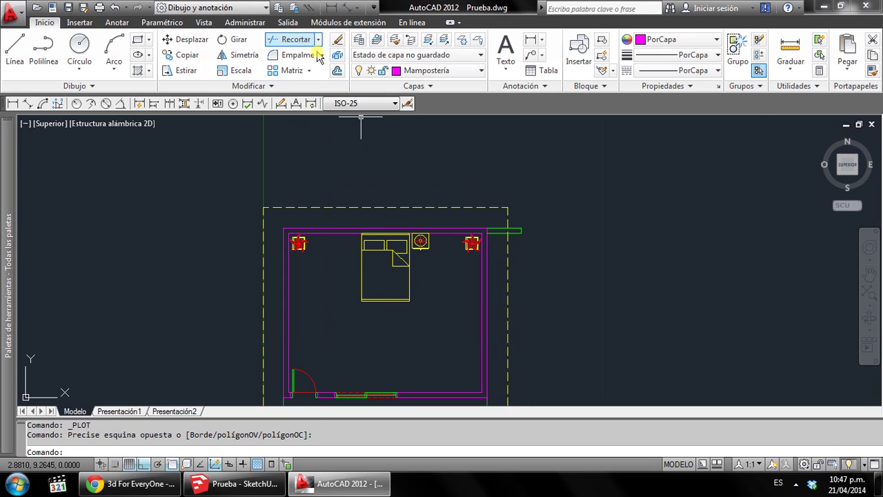
pyautogui.click(295, 39)
pyautogui.scroll(1, 500, 196)
pyautogui.press('Return')
pyautogui.click(531, 246)
pyautogui.click(525, 237)
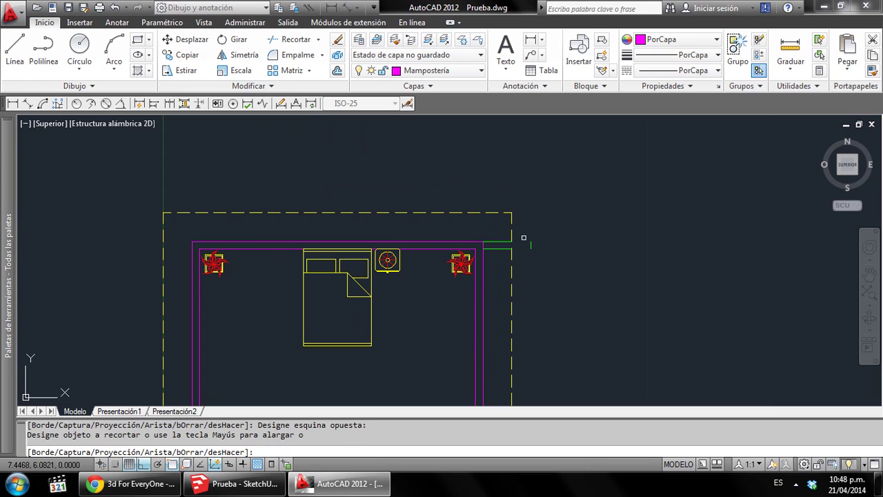
pyautogui.scroll(2, 531, 248)
pyautogui.press('Return')
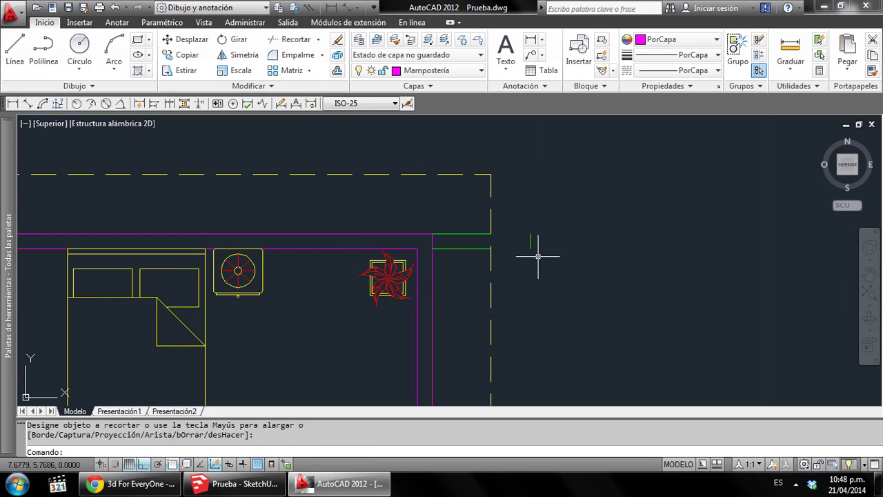
# Erase the short green line and another stray segment at the wall corner
pyautogui.moveTo(532, 253); pyautogui.dragTo(528, 240)
pyautogui.scroll(1, 487, 247)
pyautogui.press('Delete')
pyautogui.moveTo(469, 251); pyautogui.dragTo(455, 217)
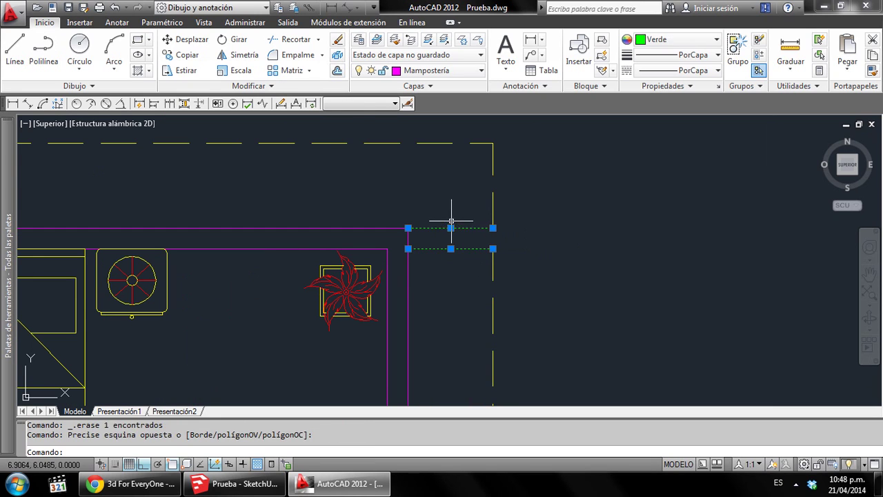
pyautogui.press('Delete')
# Try trimming the wall lines near the corner, then cancel the attempt
pyautogui.click(296, 39)
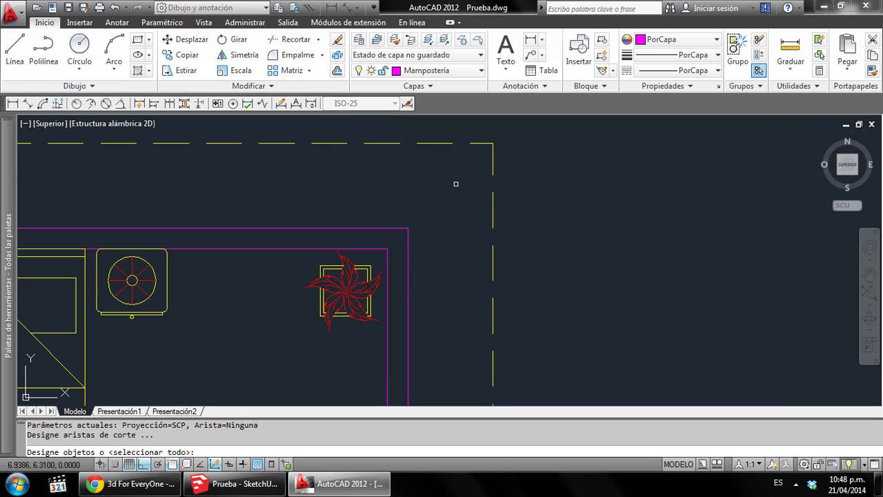
pyautogui.scroll(-2, 455, 184)
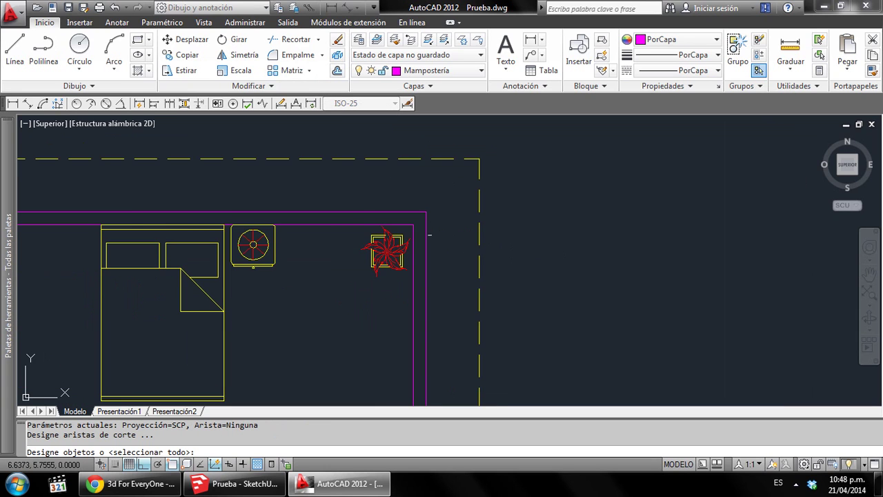
pyautogui.scroll(2, 414, 215)
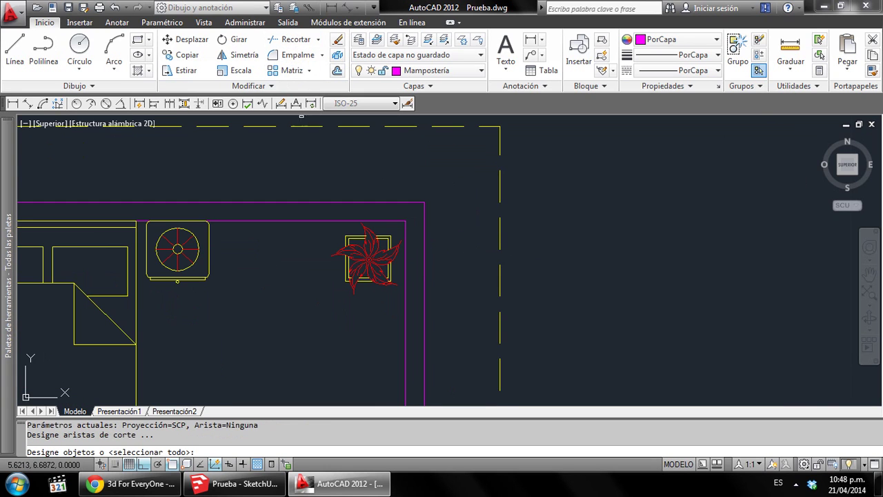
pyautogui.scroll(2, 400, 185)
pyautogui.press('Return')
pyautogui.click(432, 232)
pyautogui.click(406, 202)
pyautogui.click(418, 225)
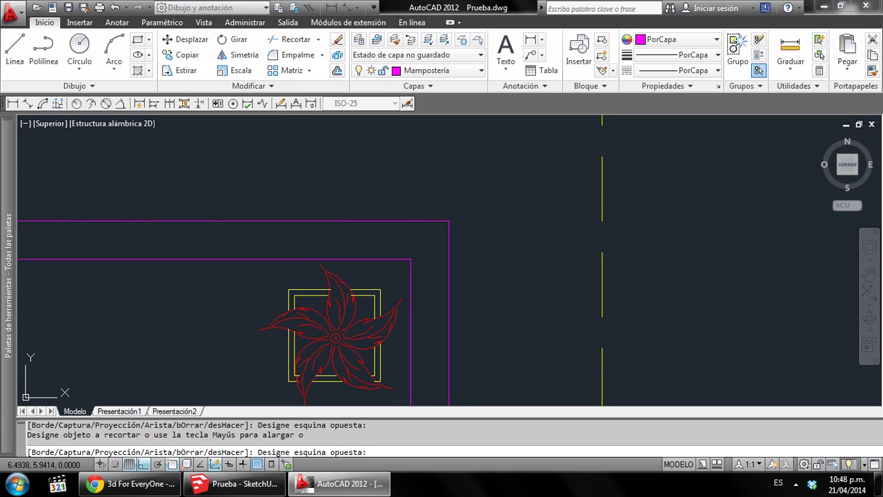
pyautogui.click(410, 206)
pyautogui.scroll(-4, 454, 219)
pyautogui.click(454, 218)
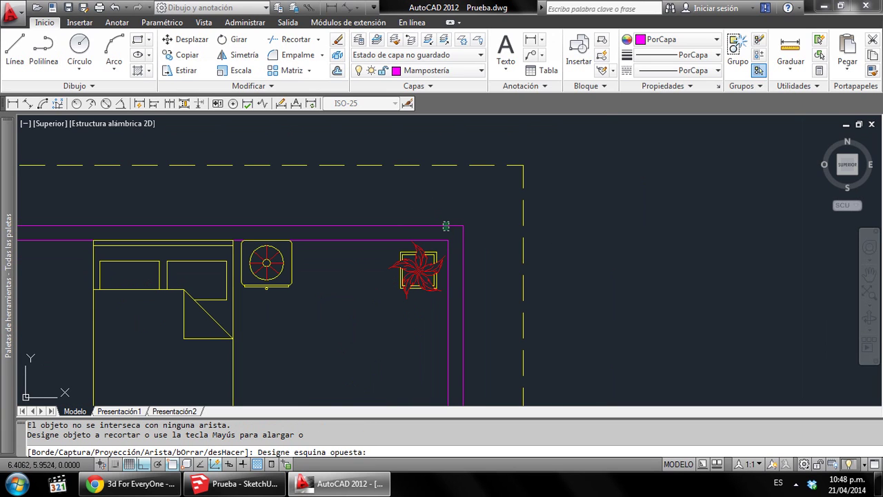
pyautogui.press('Escape')
# Retry trimming the corner wall lines with every object as a cutting edge
pyautogui.click(296, 39)
pyautogui.press('Return')
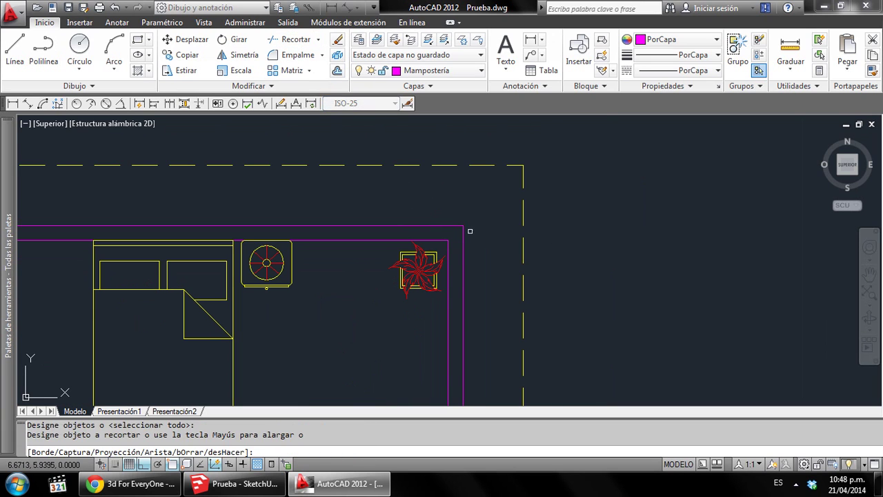
pyautogui.click(468, 234)
pyautogui.click(442, 218)
pyautogui.scroll(-5, 442, 218)
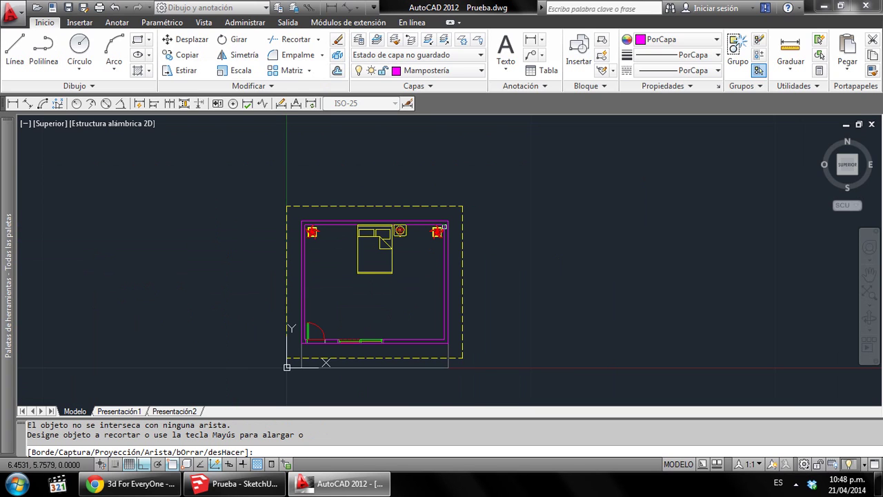
pyautogui.scroll(2, 443, 226)
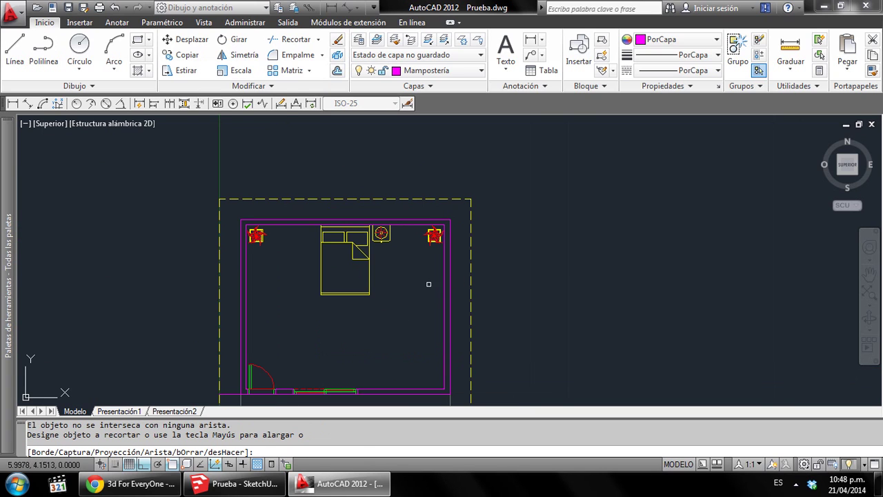
pyautogui.click(435, 246)
pyautogui.click(437, 282)
pyautogui.press('Return')
pyautogui.click(436, 282)
# Explode the two wall outlines into separate lines
pyautogui.moveTo(436, 281); pyautogui.dragTo(327, 254, button='middle')
pyautogui.click(275, 122)
pyautogui.click(337, 55)
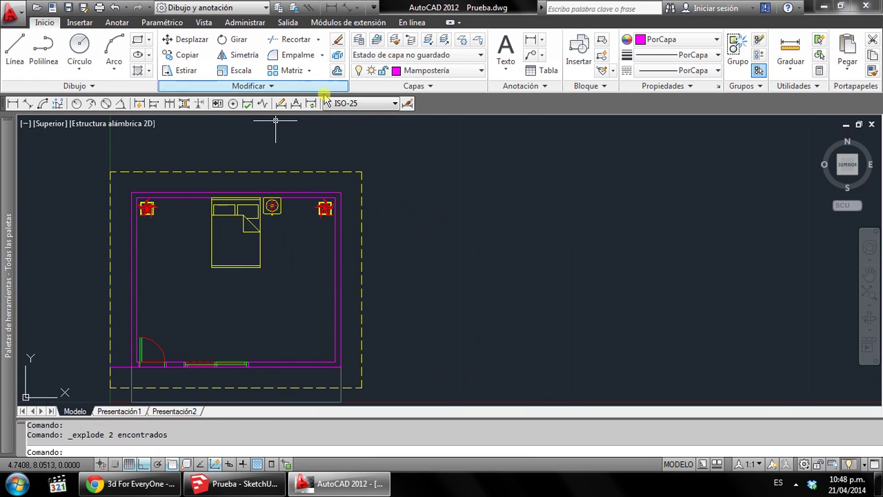
pyautogui.scroll(2, 328, 118)
# Try trimming the outer magenta wall line near the corner, then cancel
pyautogui.click(291, 40)
pyautogui.scroll(2, 336, 211)
pyautogui.click(360, 359)
pyautogui.click(340, 324)
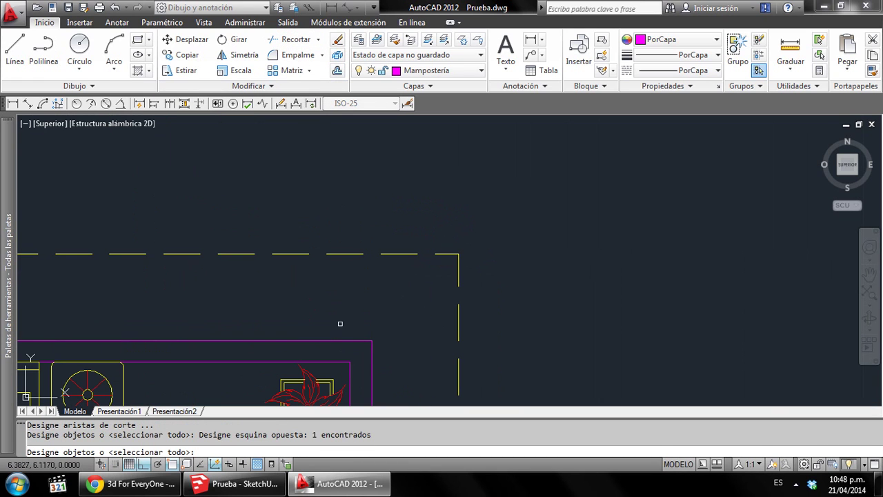
pyautogui.click(355, 342)
pyautogui.click(343, 332)
pyautogui.press('Escape')
pyautogui.click(334, 340)
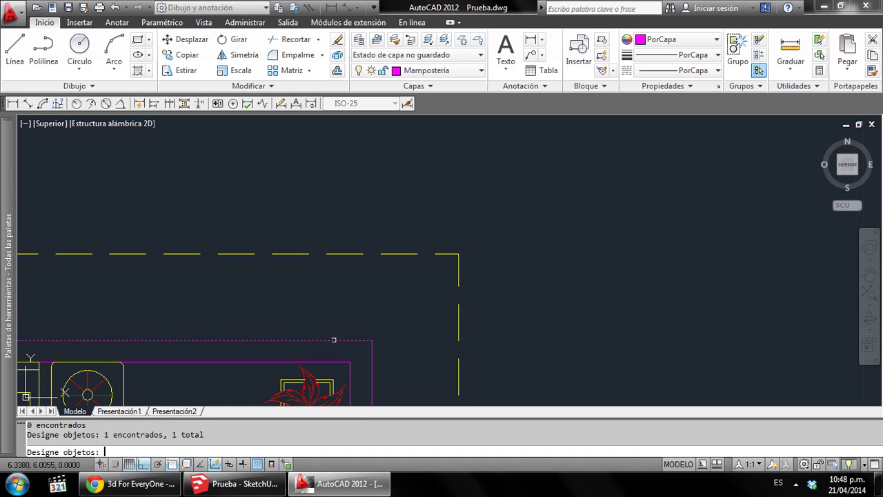
pyautogui.press('Escape')
pyautogui.press('Escape')
# Try trimming against the right dashed projection line, then select that line
pyautogui.click(291, 42)
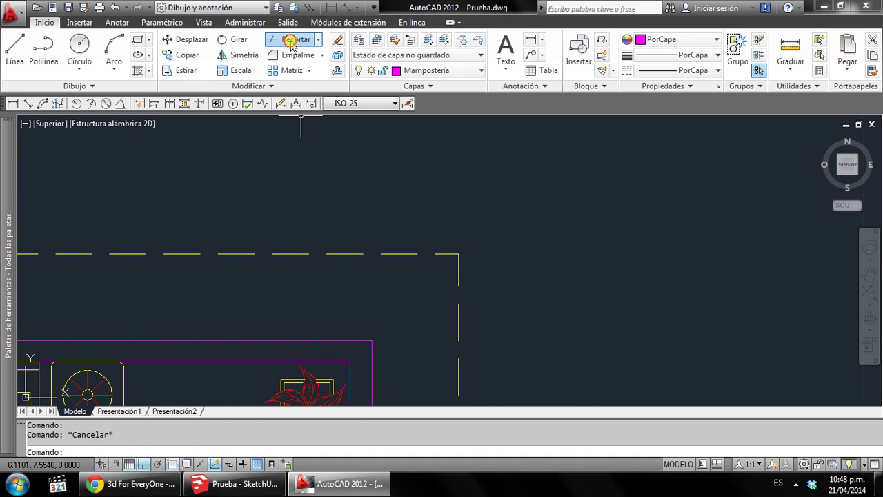
pyautogui.click(464, 312)
pyautogui.click(423, 304)
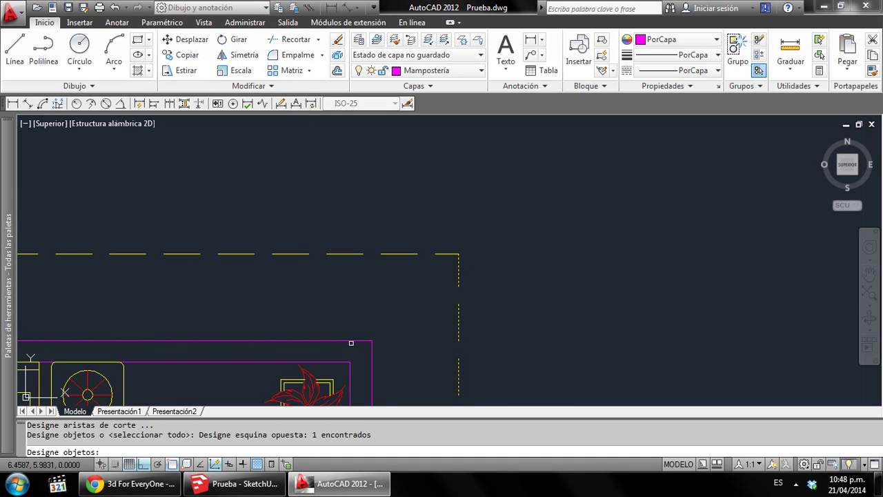
pyautogui.click(352, 342)
pyautogui.click(333, 322)
pyautogui.press('Escape')
pyautogui.press('Escape')
pyautogui.click(488, 318)
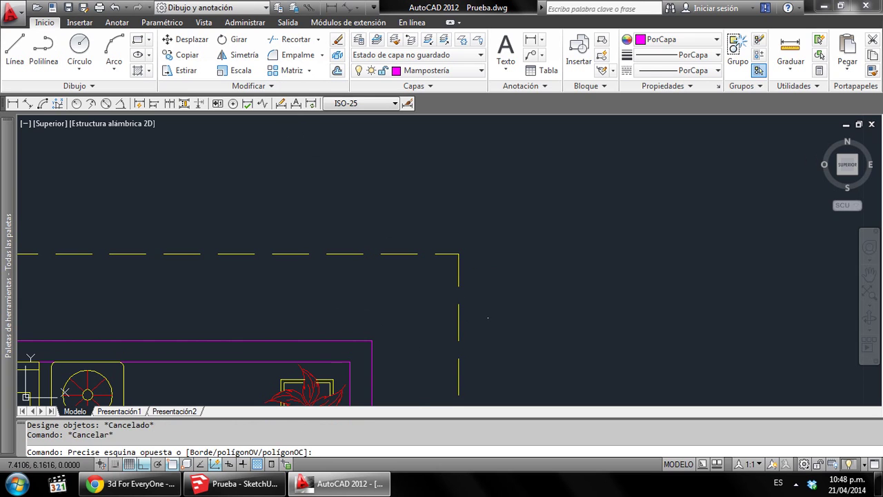
pyautogui.click(476, 303)
pyautogui.moveTo(387, 267); pyautogui.dragTo(357, 236, button='middle')
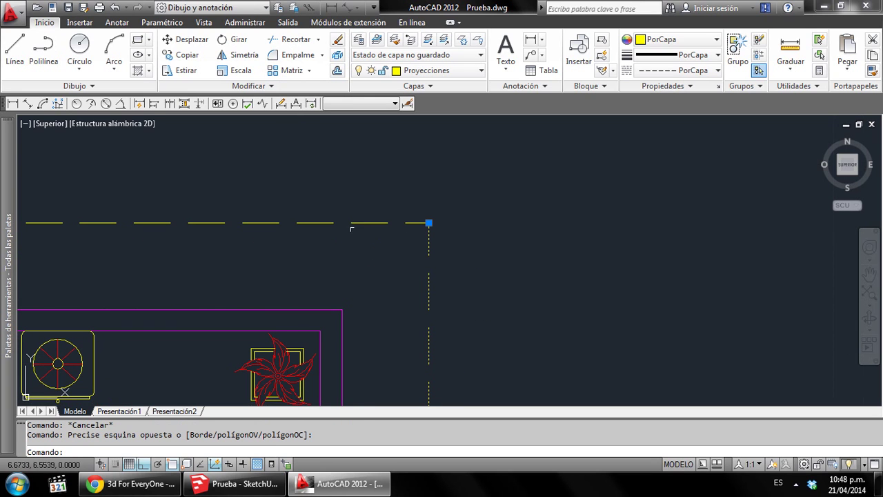
# Switch the trim tool to Extend, cancel, and switch back to Trim
pyautogui.click(319, 39)
pyautogui.click(298, 84)
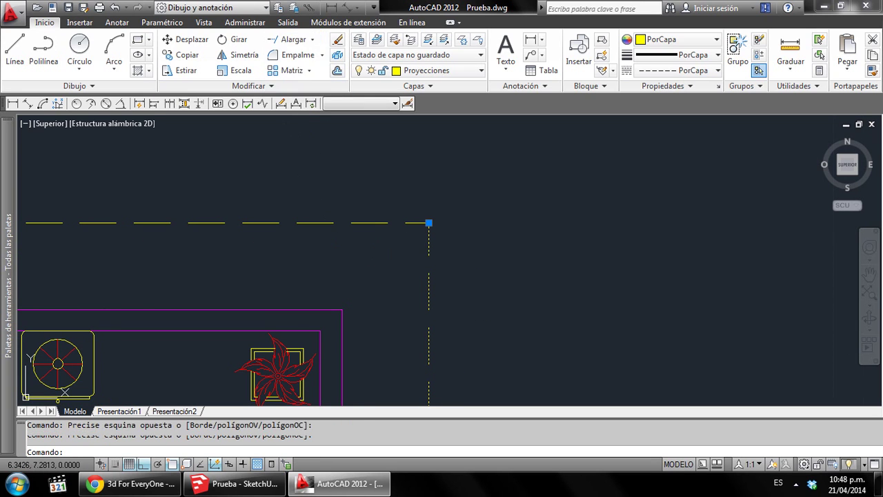
pyautogui.press('Escape')
pyautogui.press('Escape')
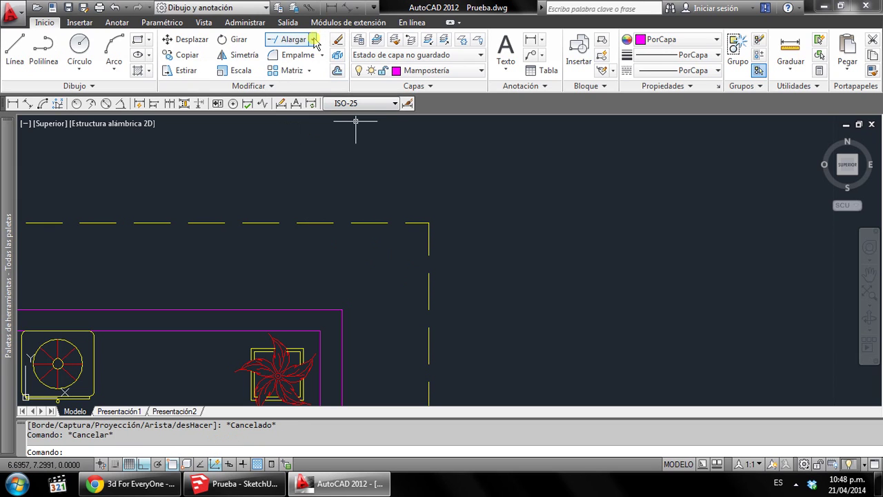
pyautogui.click(314, 42)
pyautogui.click(311, 62)
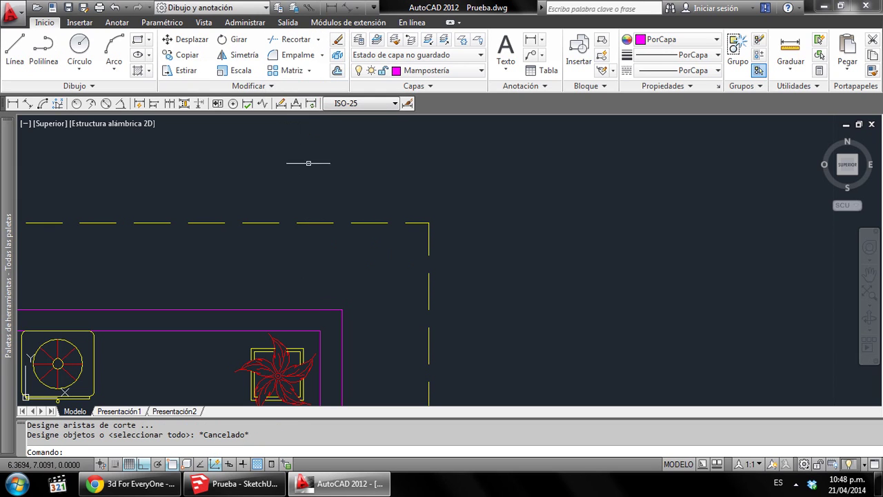
# Extend the outer top wall line to the dashed projection line with Trim using all edges
pyautogui.click(292, 37)
pyautogui.press('Return')
pyautogui.keyDown('shift'); pyautogui.moveTo(329, 315); pyautogui.dragTo(310, 284); pyautogui.keyUp('shift')
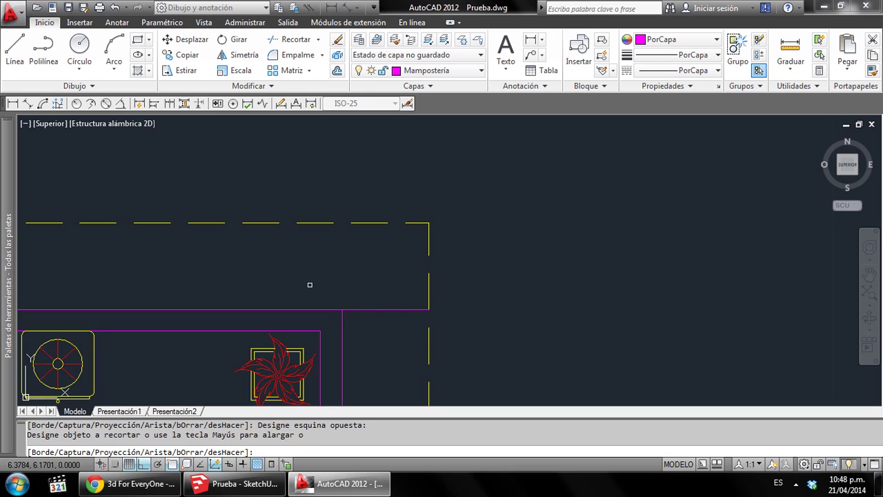
pyautogui.press('Escape')
pyautogui.scroll(-5, 310, 284)
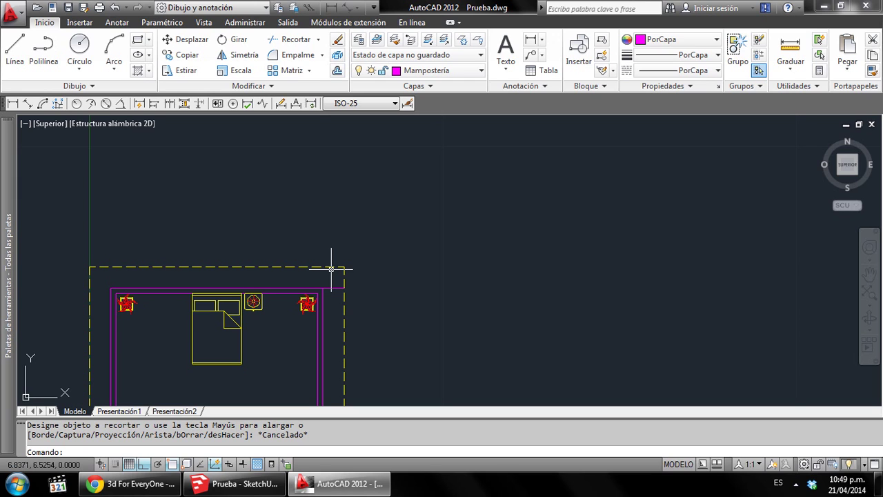
pyautogui.scroll(-2, 331, 251)
pyautogui.moveTo(307, 253); pyautogui.dragTo(352, 241, button='middle')
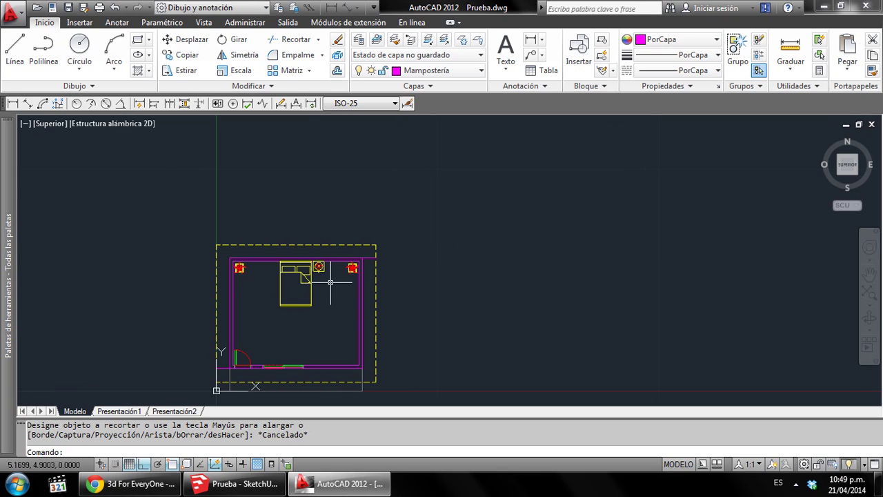
pyautogui.scroll(3, 270, 325)
pyautogui.moveTo(269, 325); pyautogui.dragTo(291, 274, button='middle')
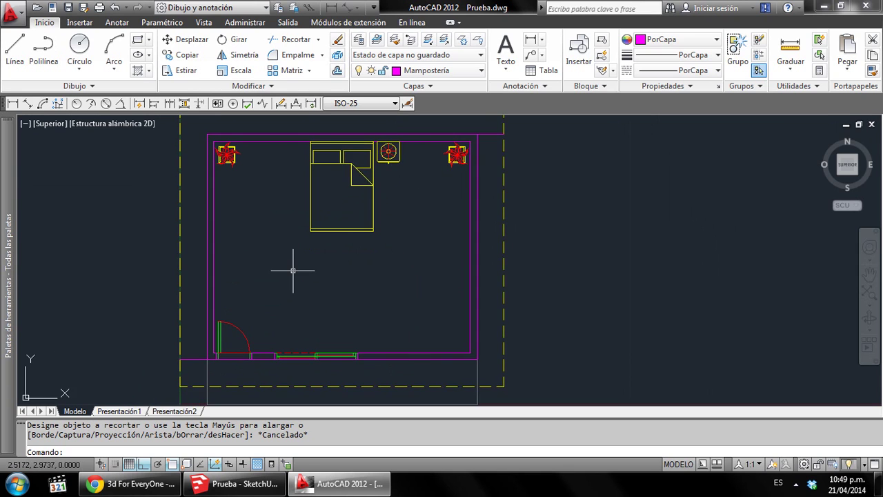
pyautogui.scroll(-2, 293, 271)
pyautogui.scroll(2, 294, 234)
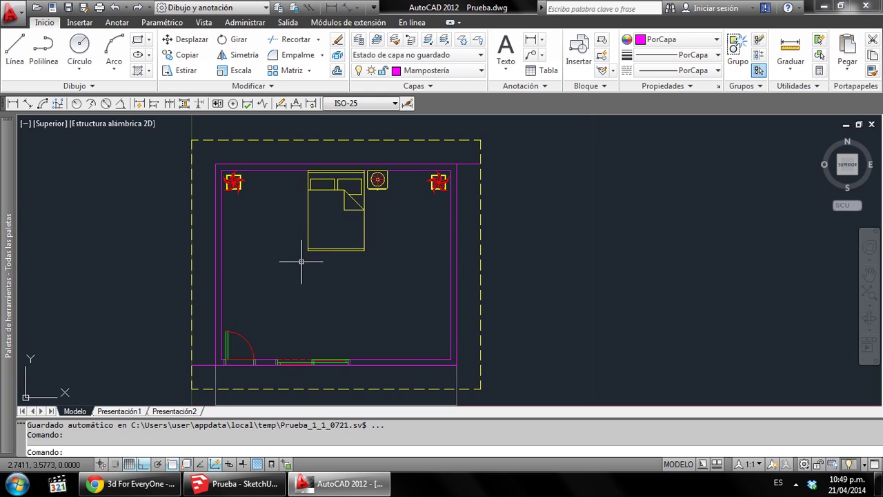
pyautogui.moveTo(307, 267); pyautogui.dragTo(340, 257, button='middle')
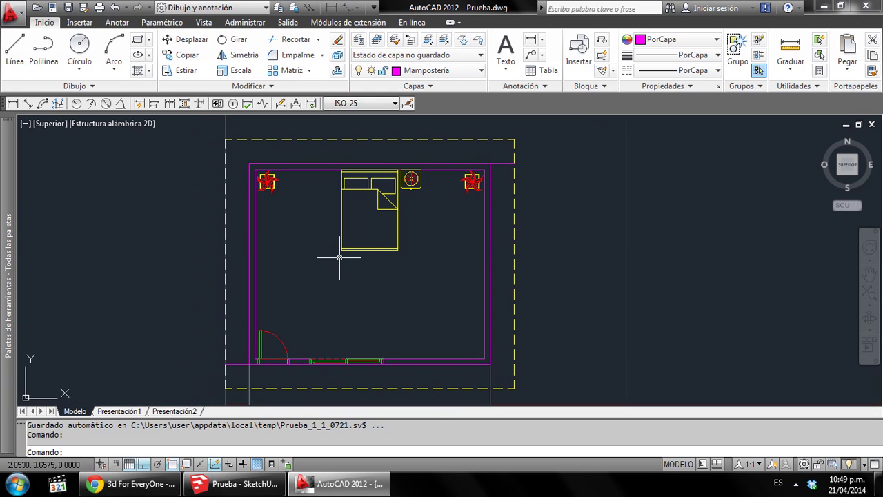